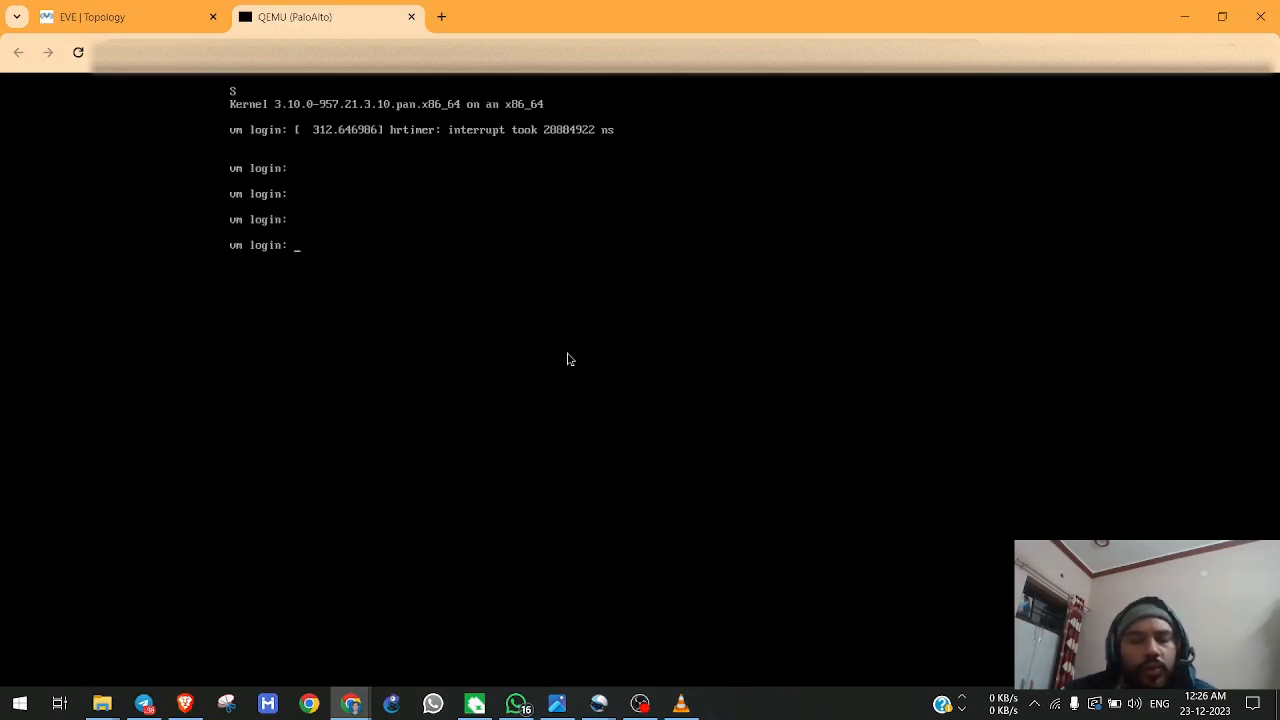
Log in to the firewall console as admin and replace the old account password with a new one.
type("admin")
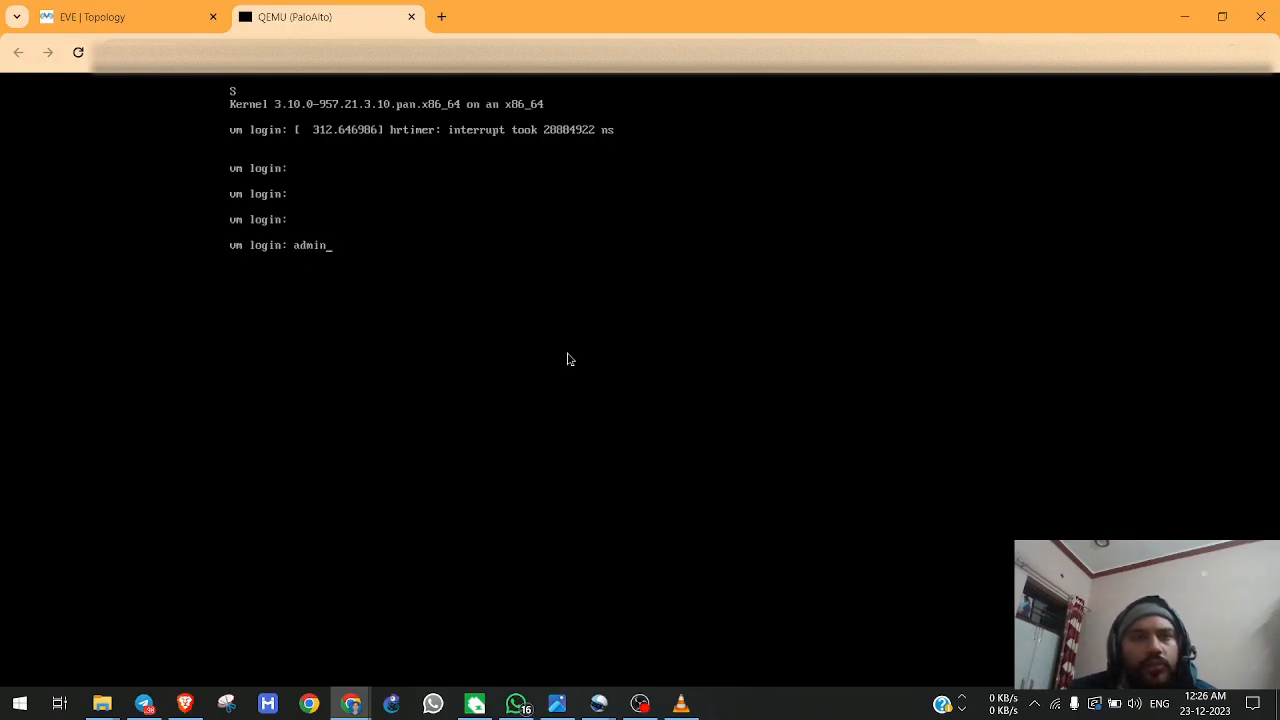
key("Return")
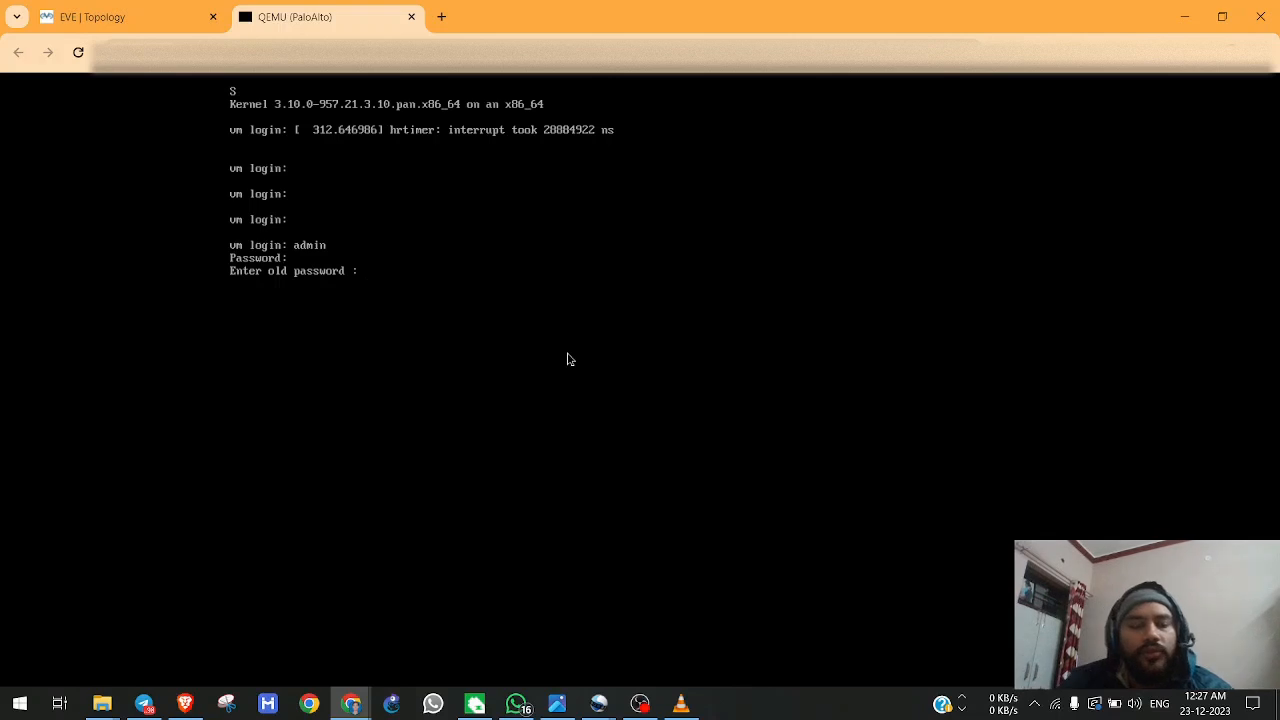
key("Return")
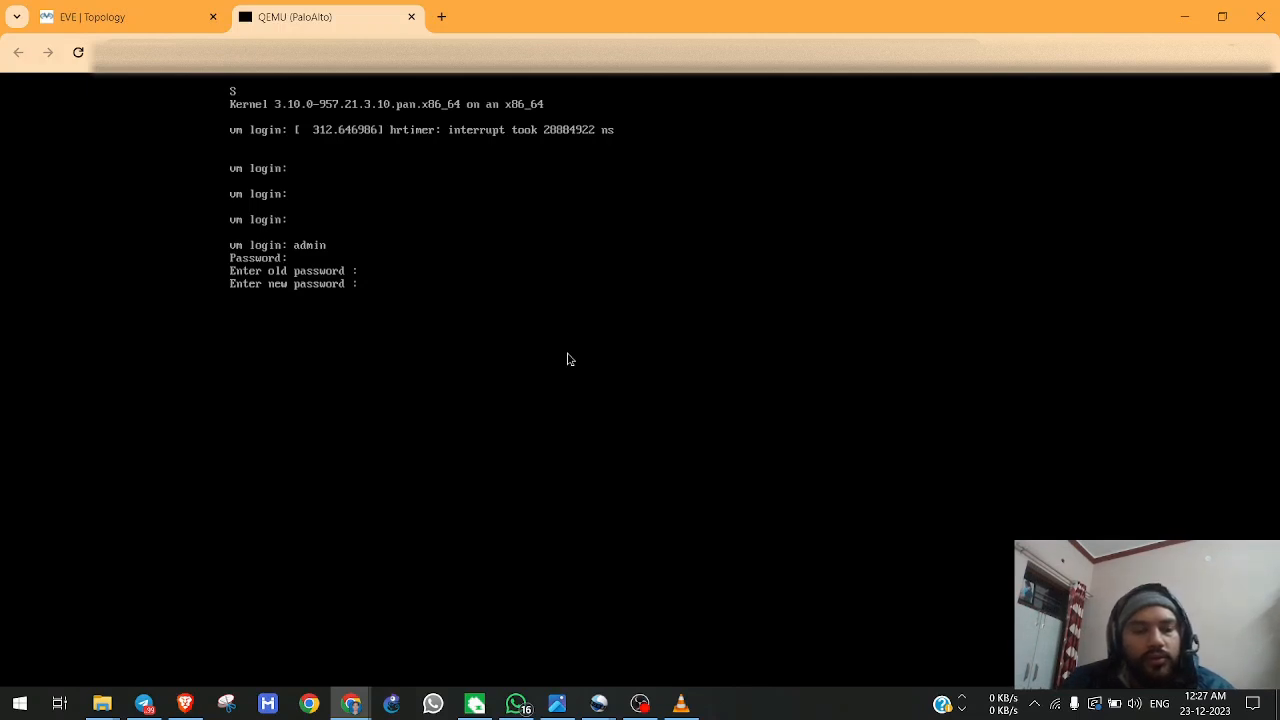
key("Return")
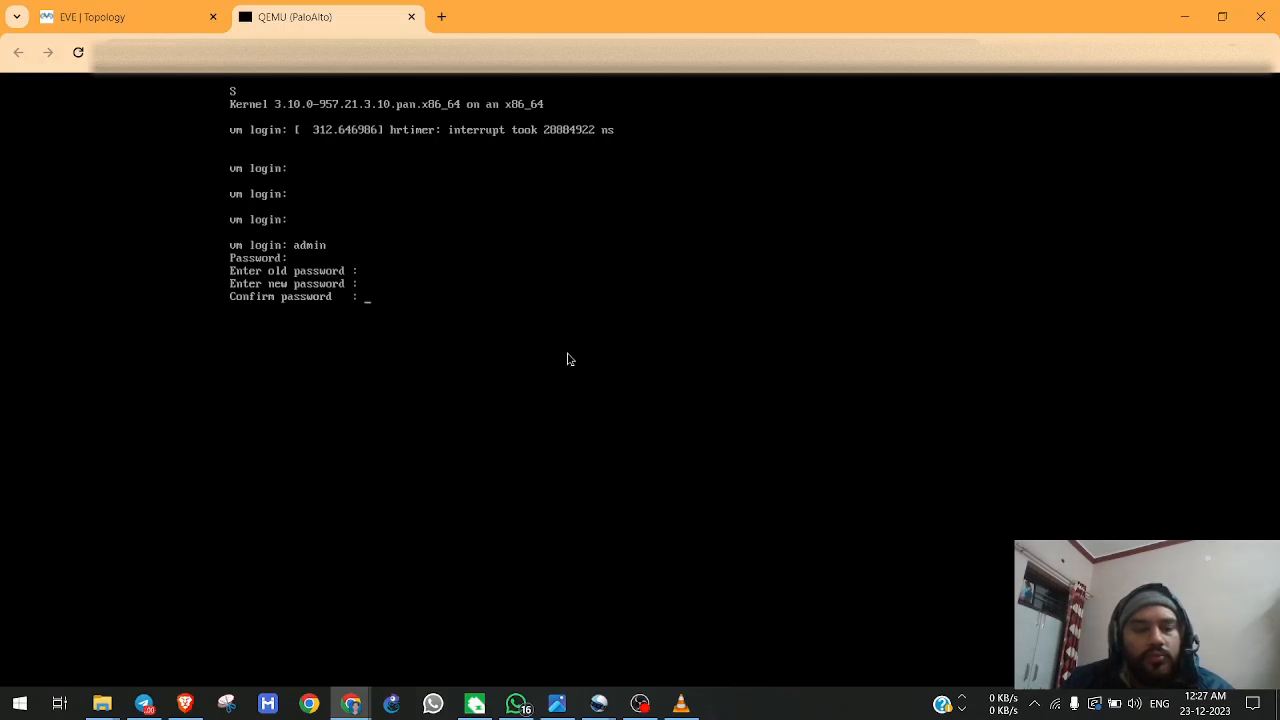
key("Return")
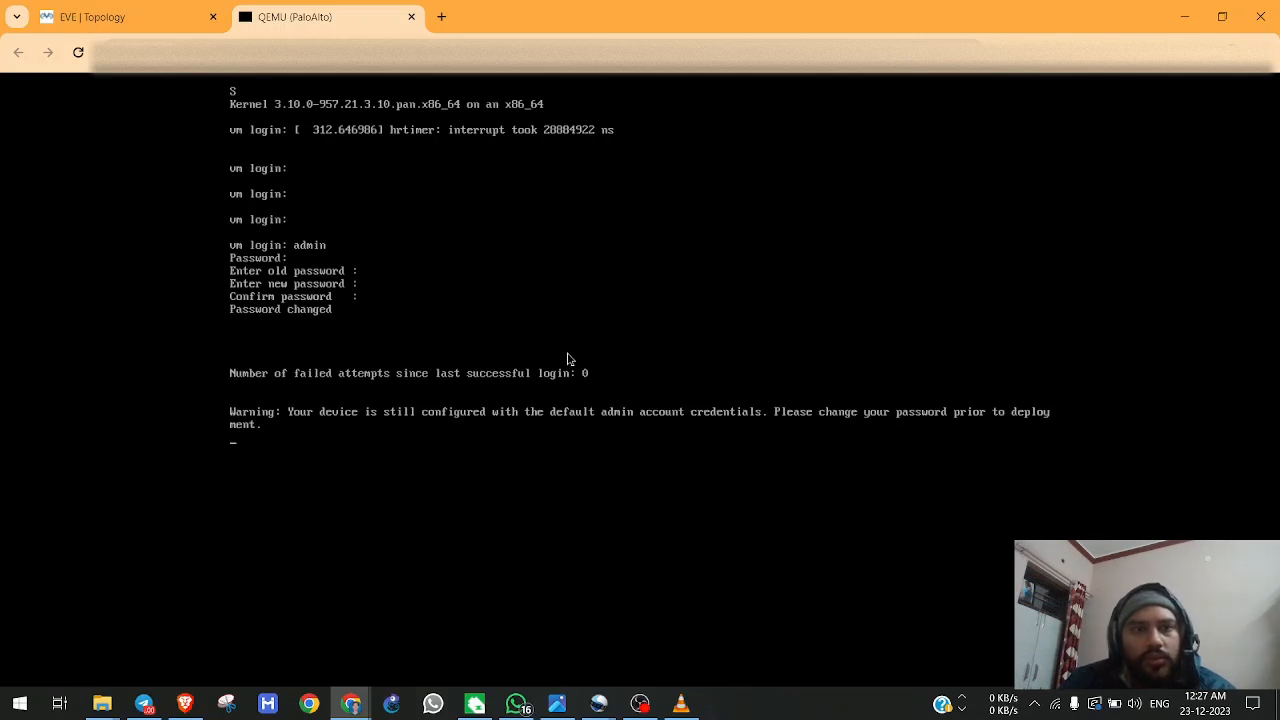
key("Return")
key("Return")
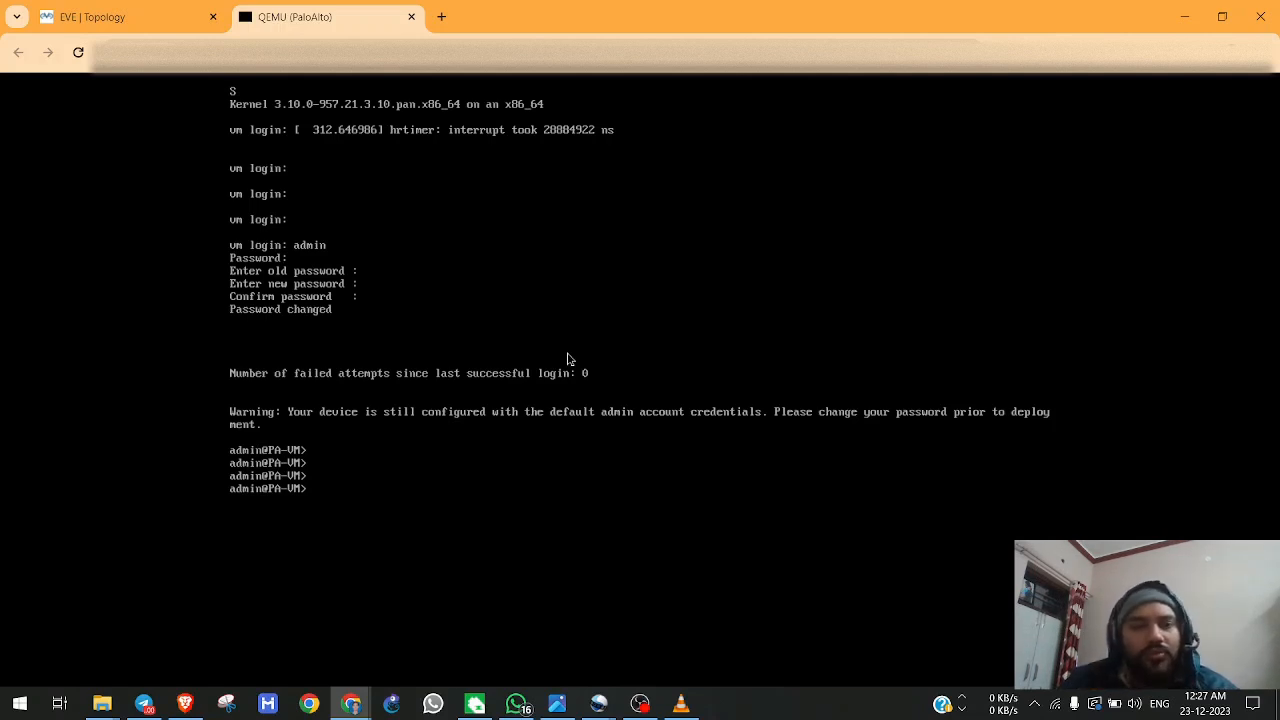
Enter configuration mode and set the firewall's deviceconfig system type to static.
type("configure t")
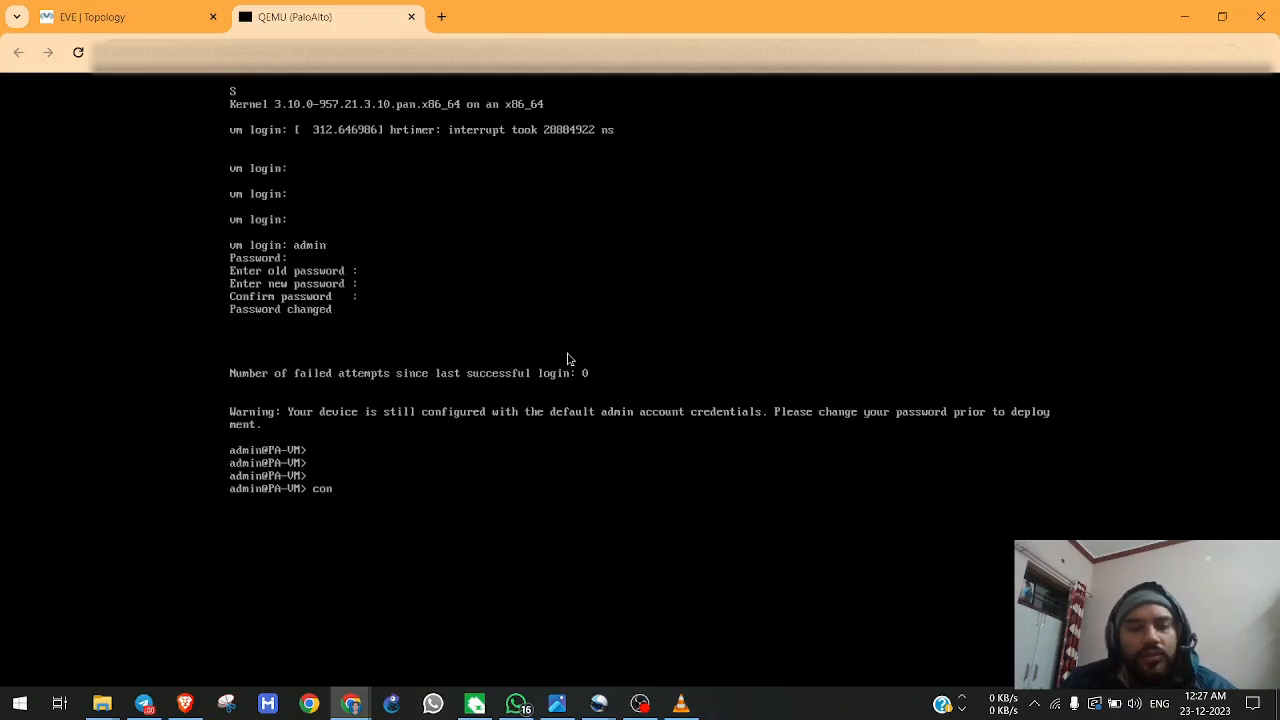
key("Return")
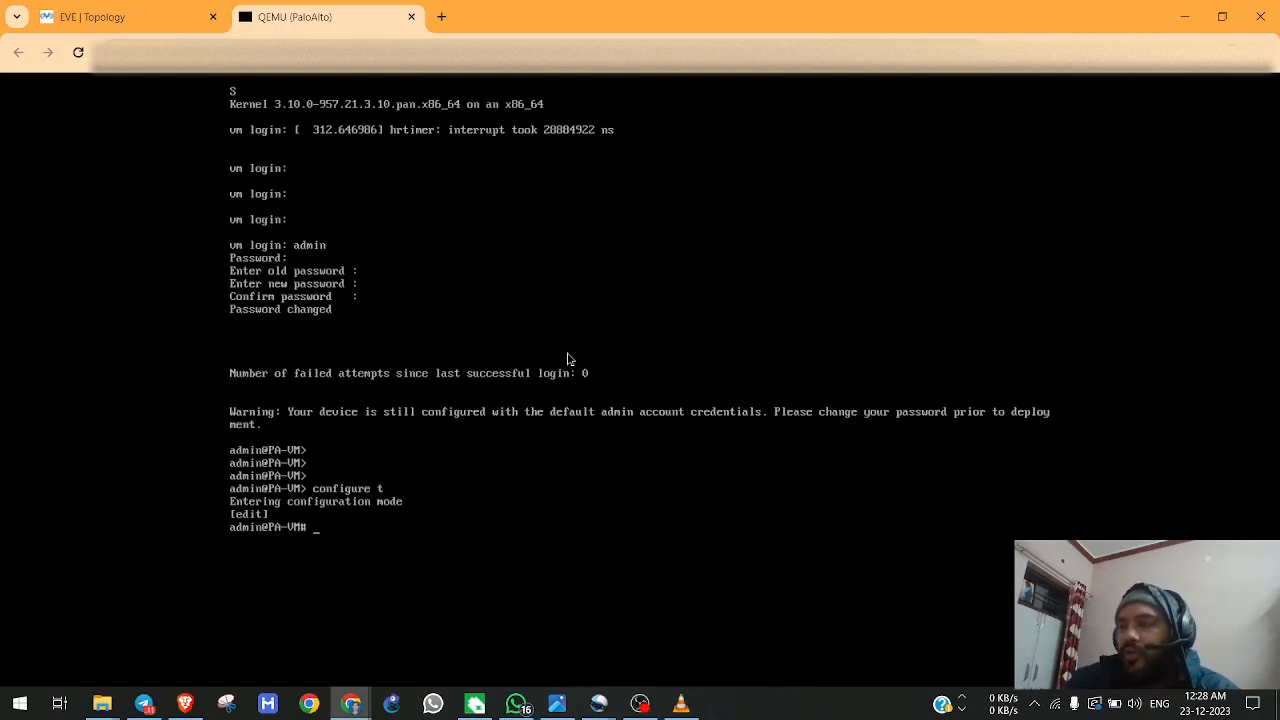
type("set de")
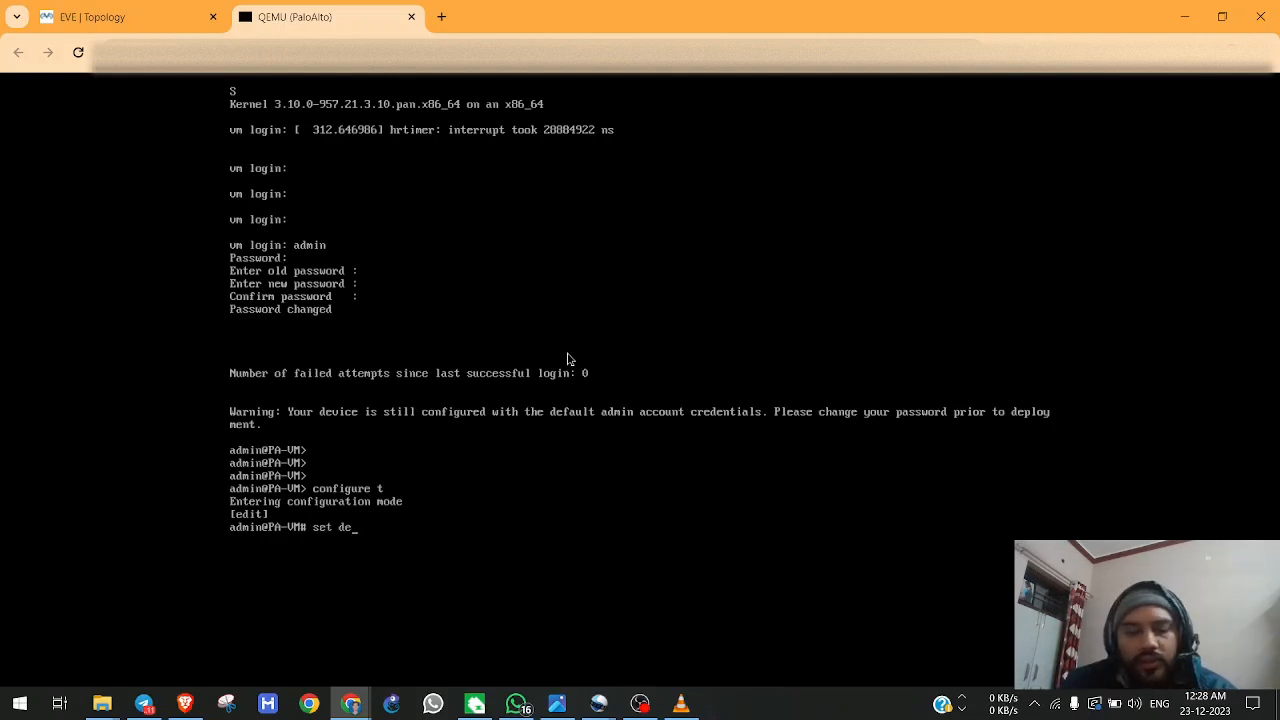
type("viceconf")
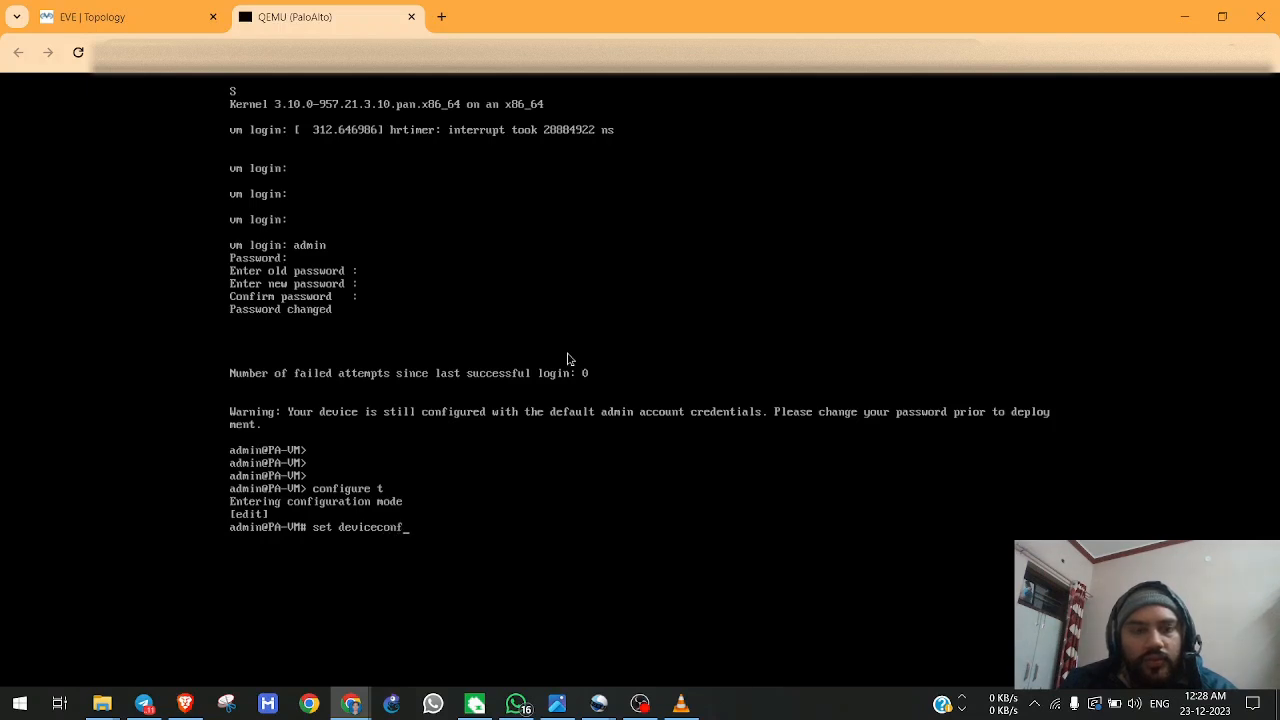
type("ig system ")
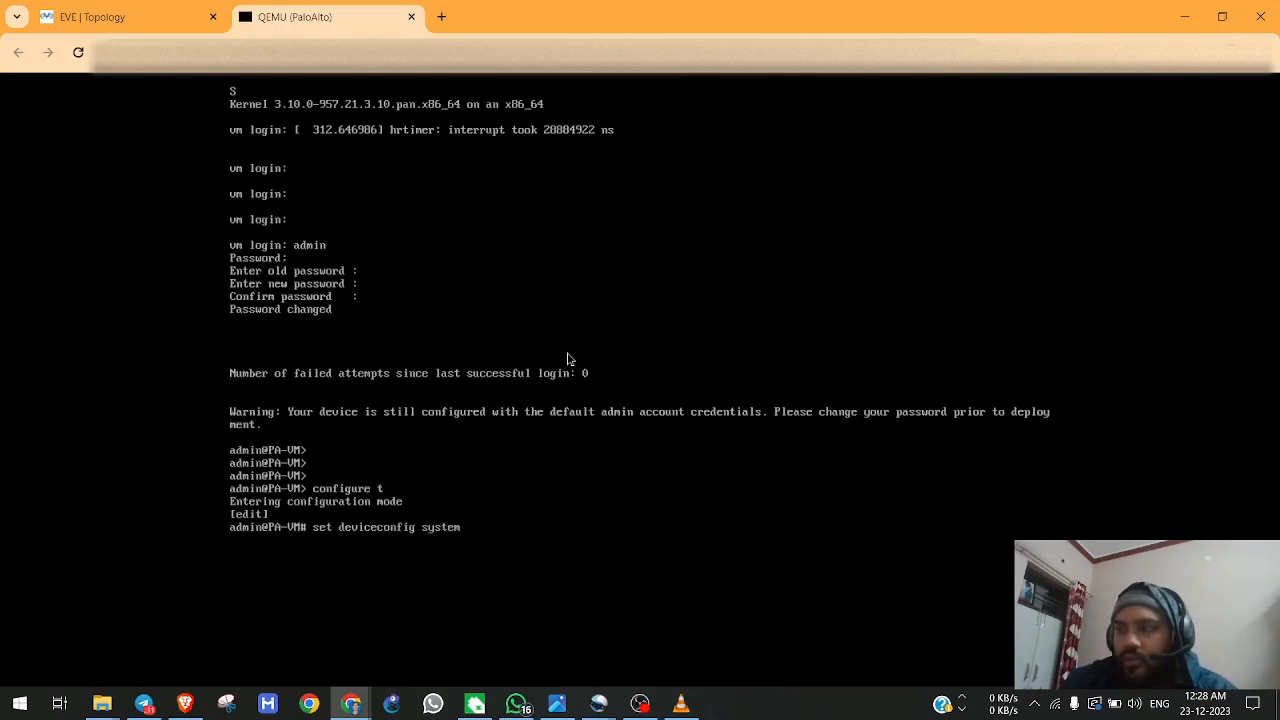
type("type static")
key("Return")
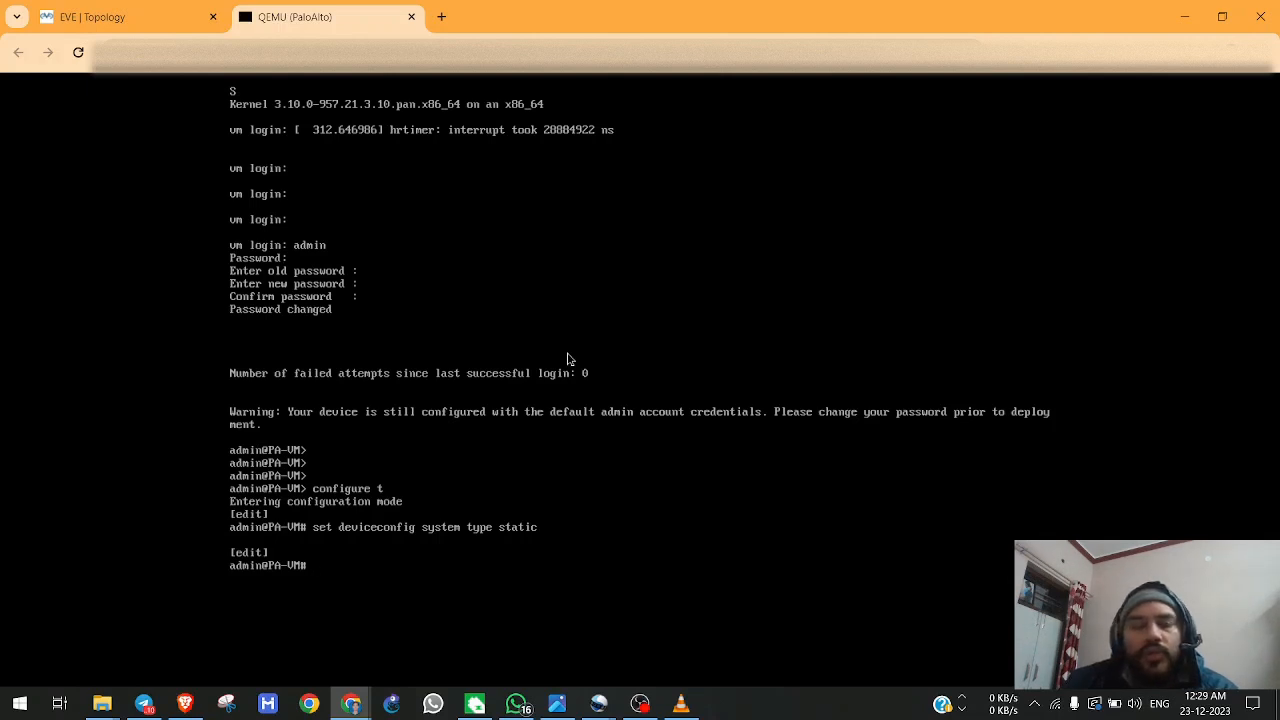
Search the web for "command to configure management ip in palo alto" and review the CLI commands in the Palo Alto article on configuring the management interface IP.
left_click(441, 16)
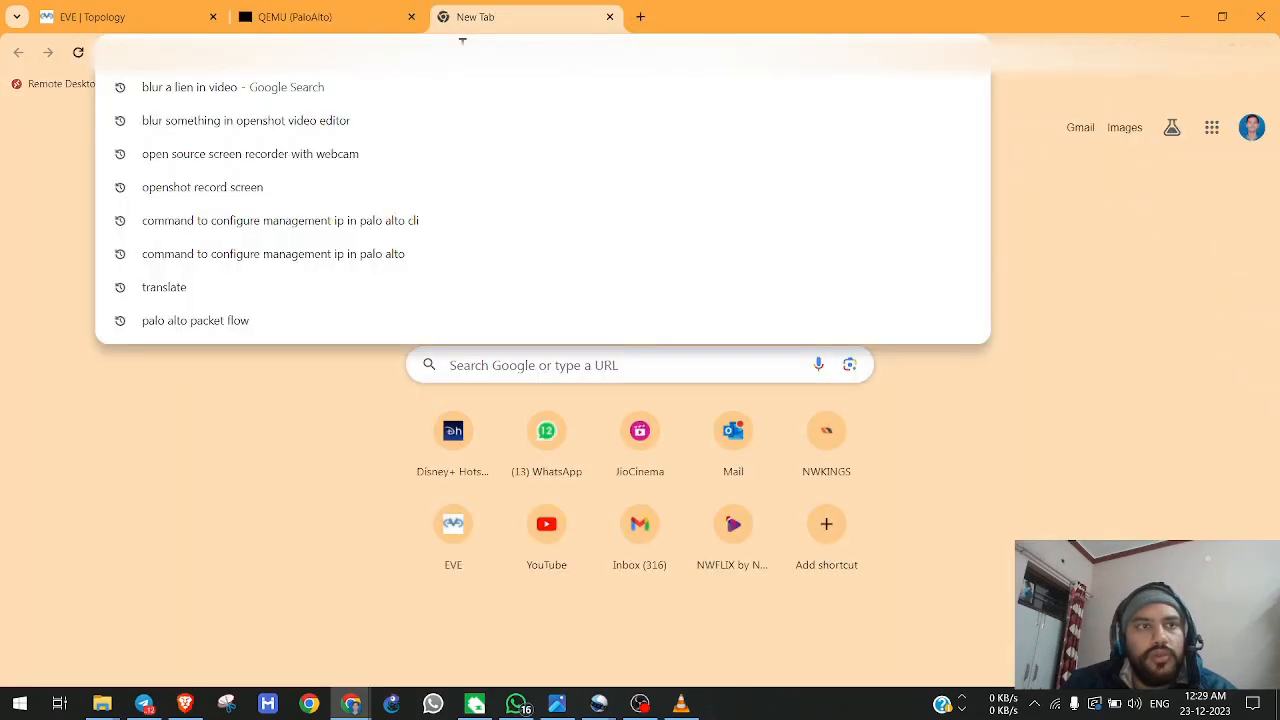
left_click(321, 459)
left_click(414, 45)
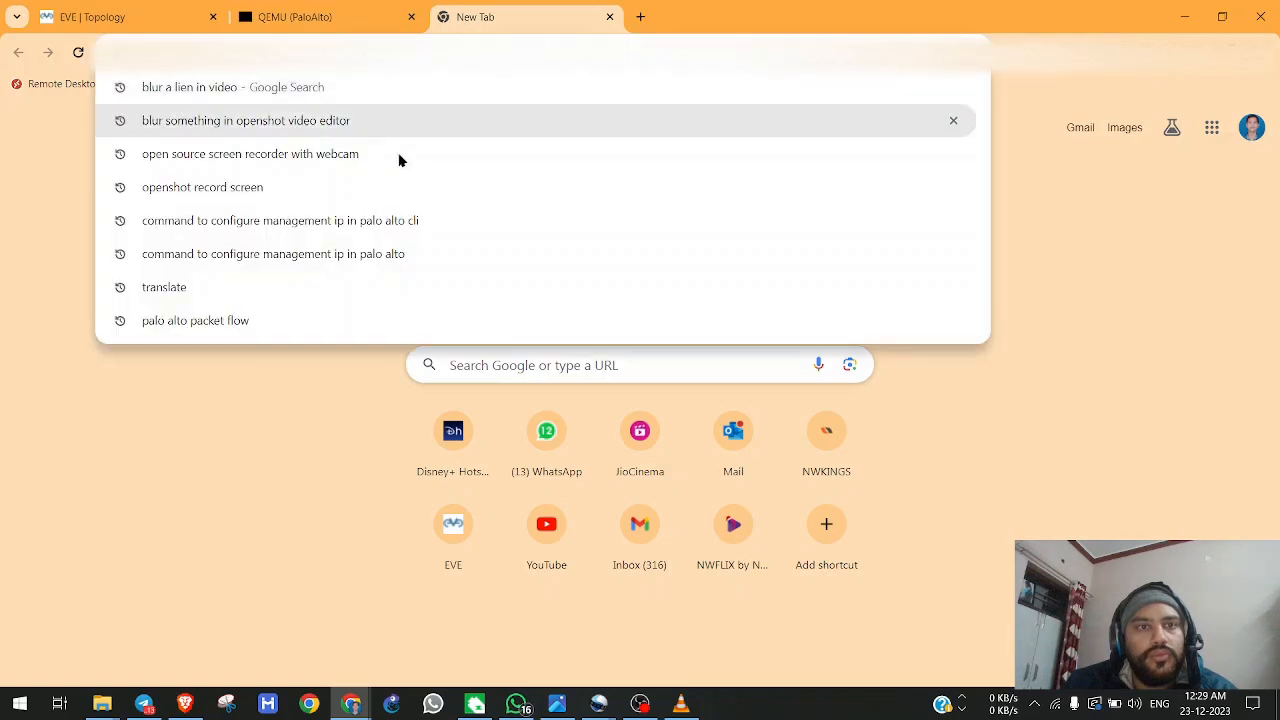
left_click(380, 260)
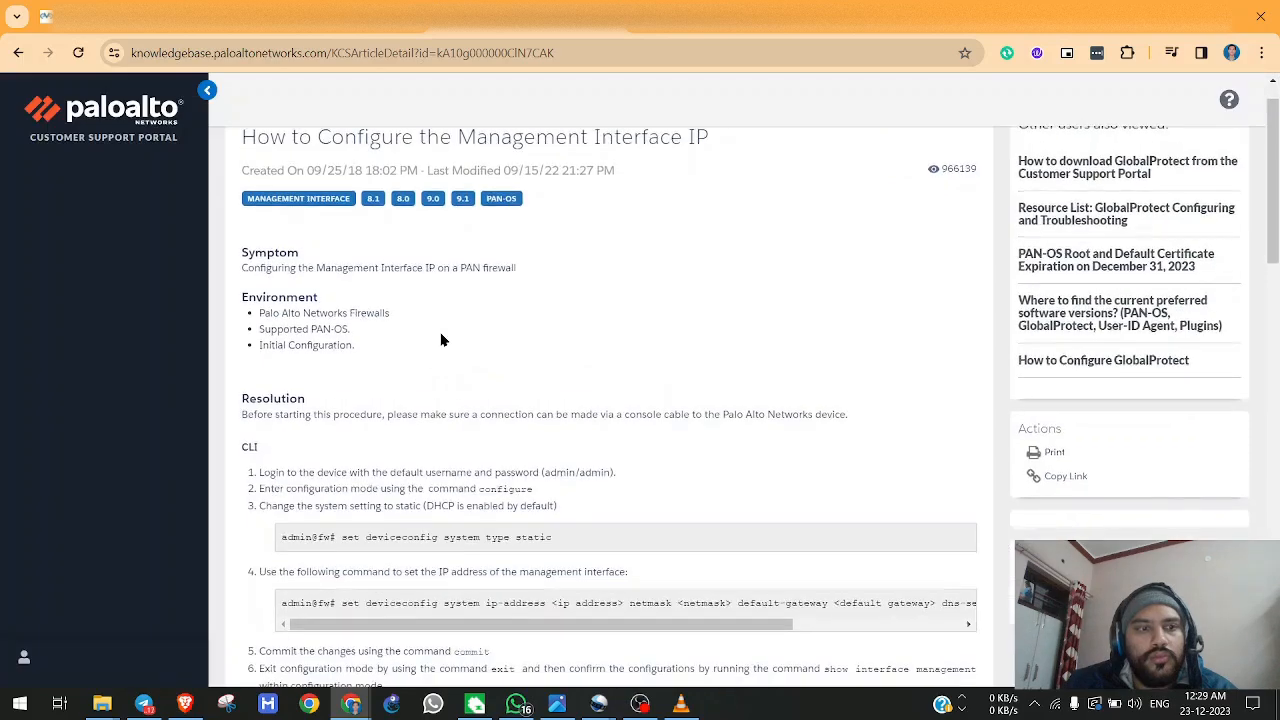
scroll(441, 335, "down", 2)
scroll(441, 335, "down", 1)
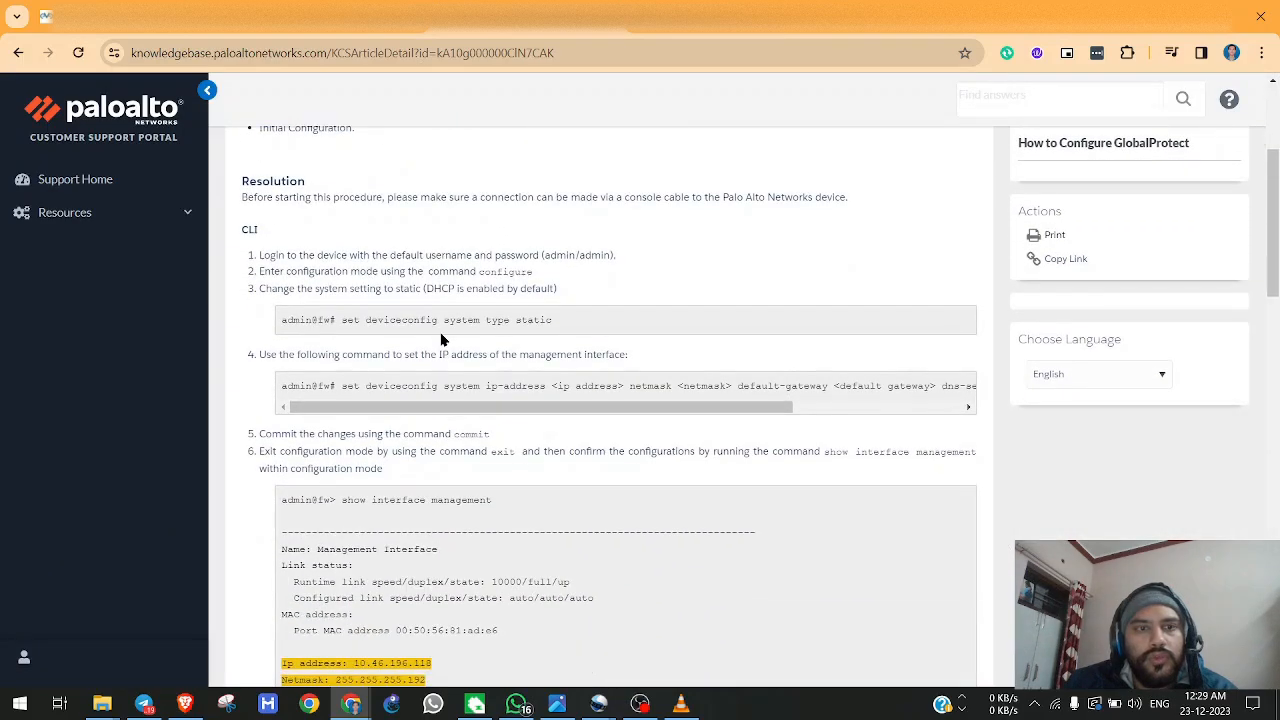
mouse_move(520, 413)
left_mouse_down()
mouse_move(562, 413)
mouse_move(539, 413)
left_mouse_up()
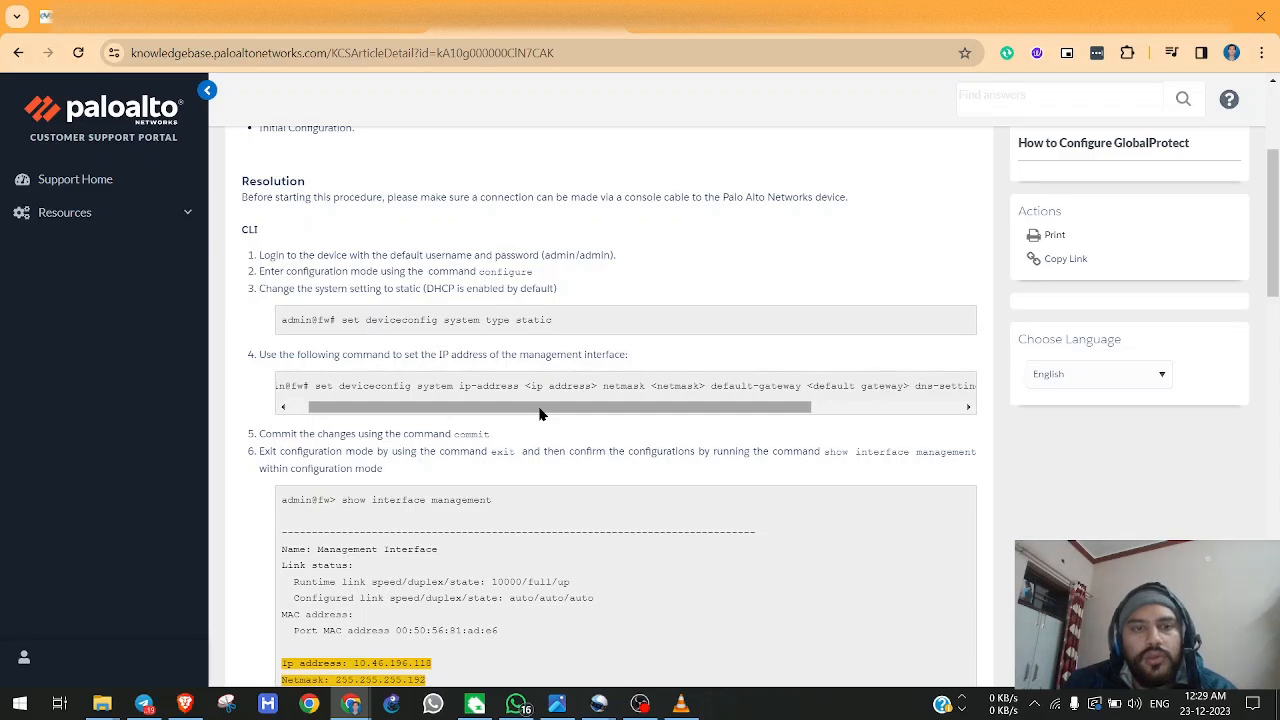
Return to the firewall console, begin a "set deviceconfig system" command, and list its options starting with "ip".
key("alt+Tab")
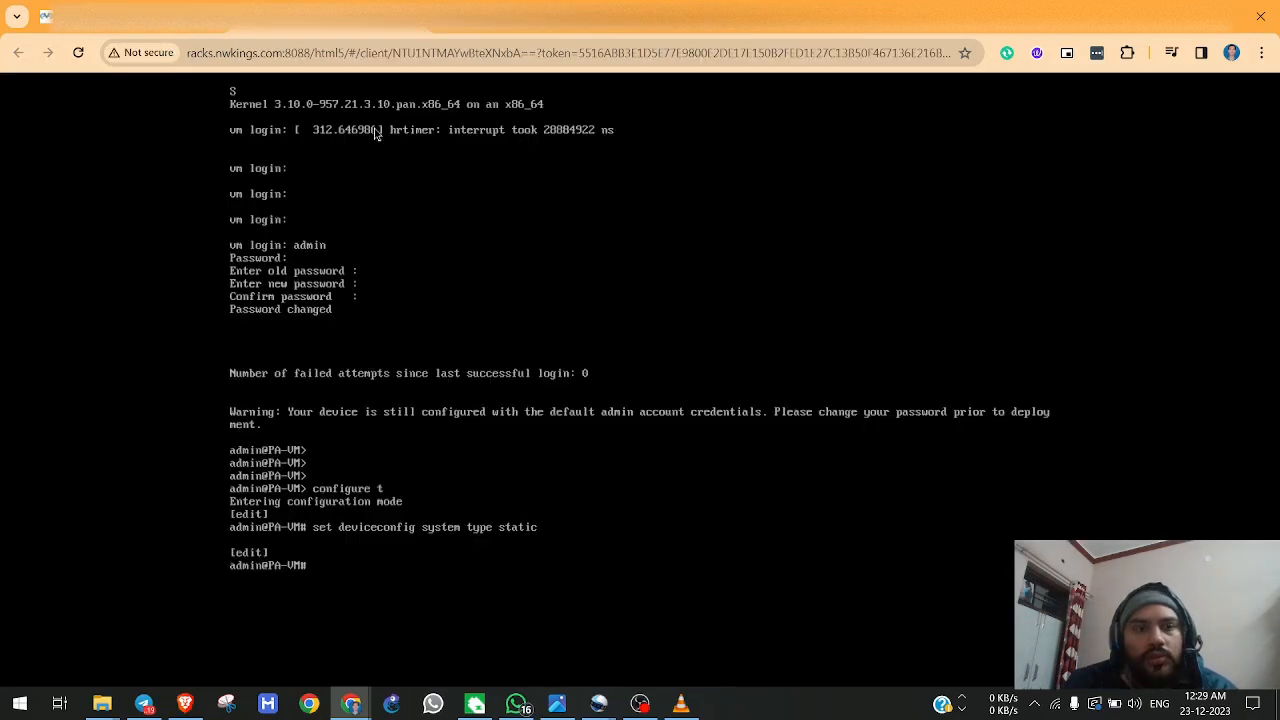
type("set dev")
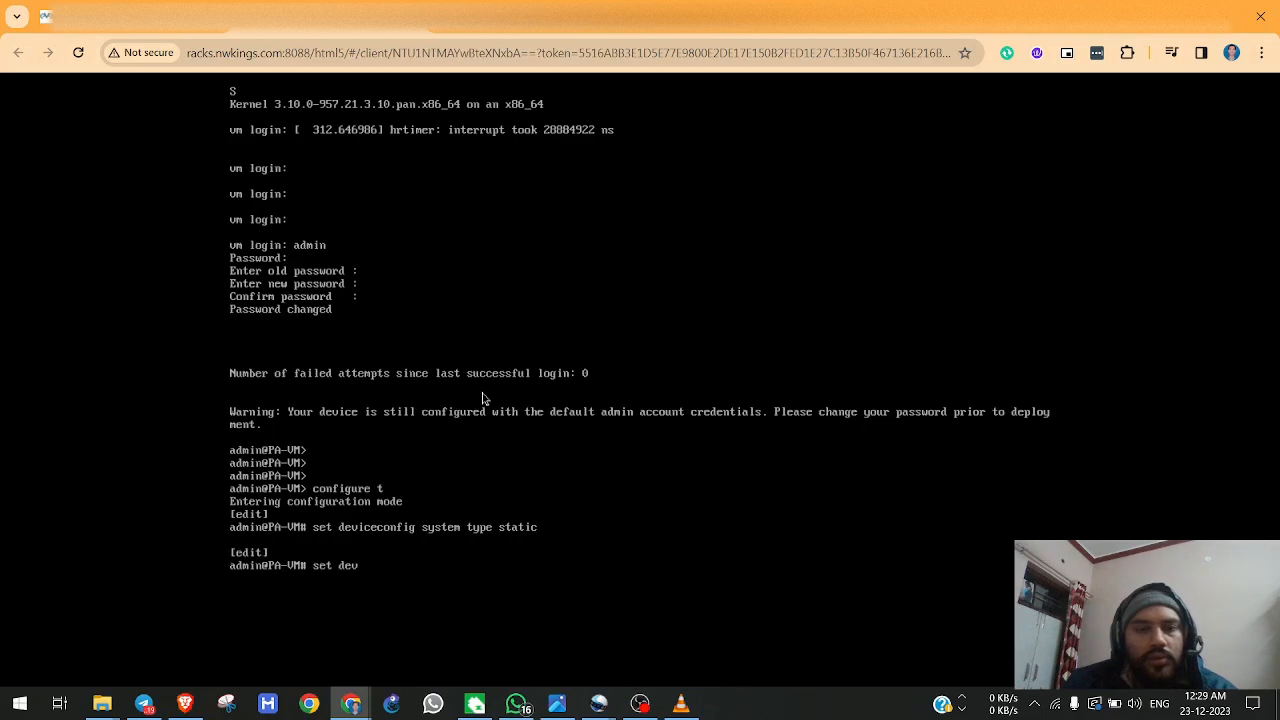
type("iceconfig ip")
key("BackSpace")
key("BackSpace")
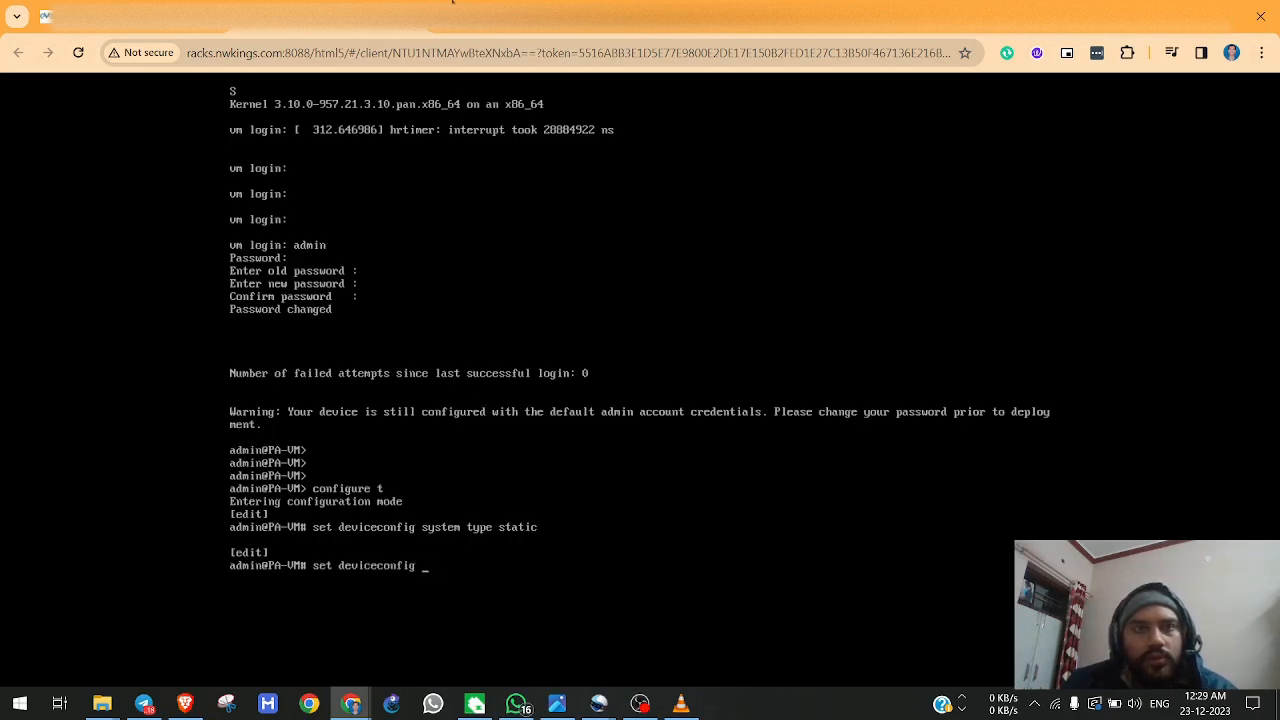
left_click(458, 2)
left_click(358, 2)
type("system ip")
key("question")
Set the firewall's management ip-address to 192.168.5.5 with netmask 255.255.255.0.
type("-address 192.168.5.5")
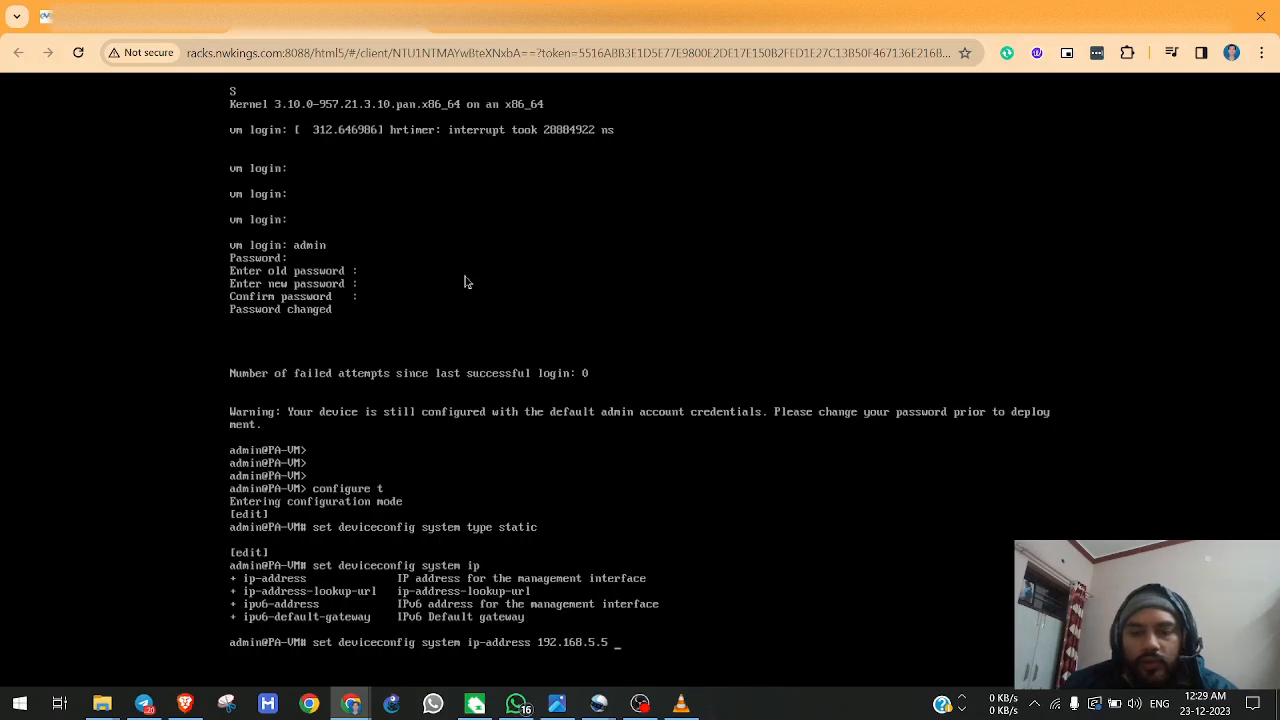
type(" netmask")
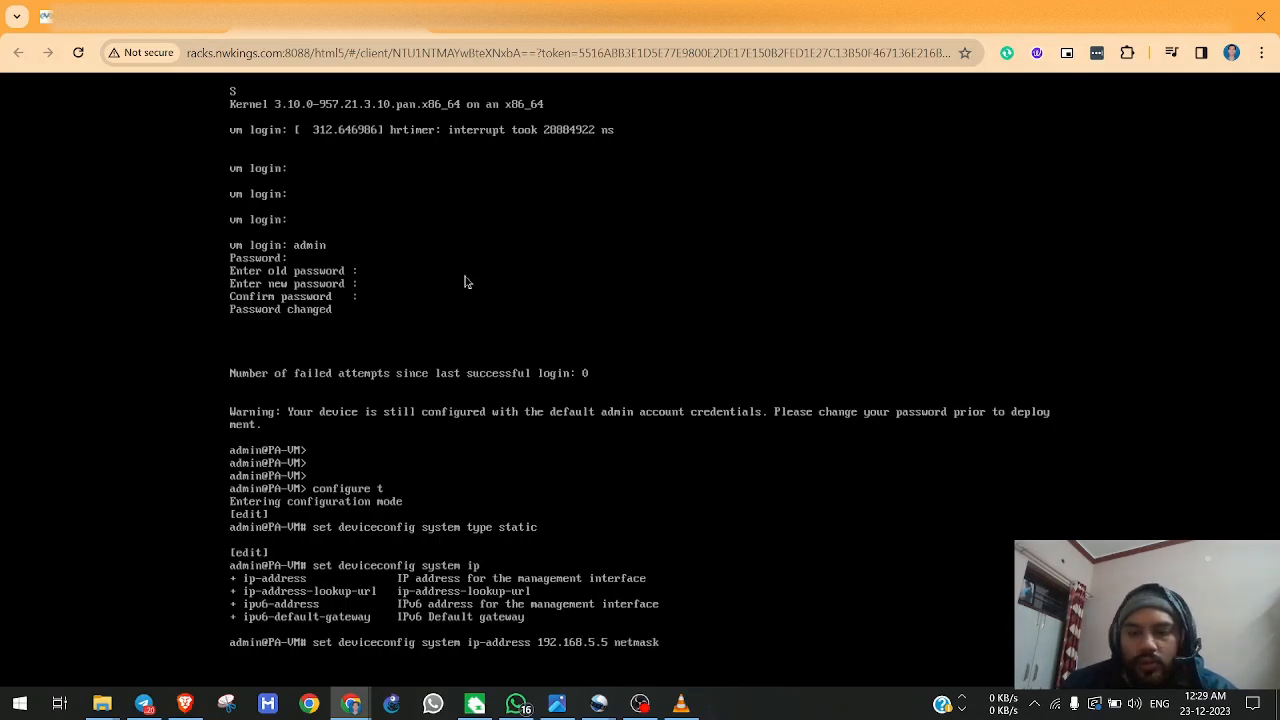
type(" 255.255.25")
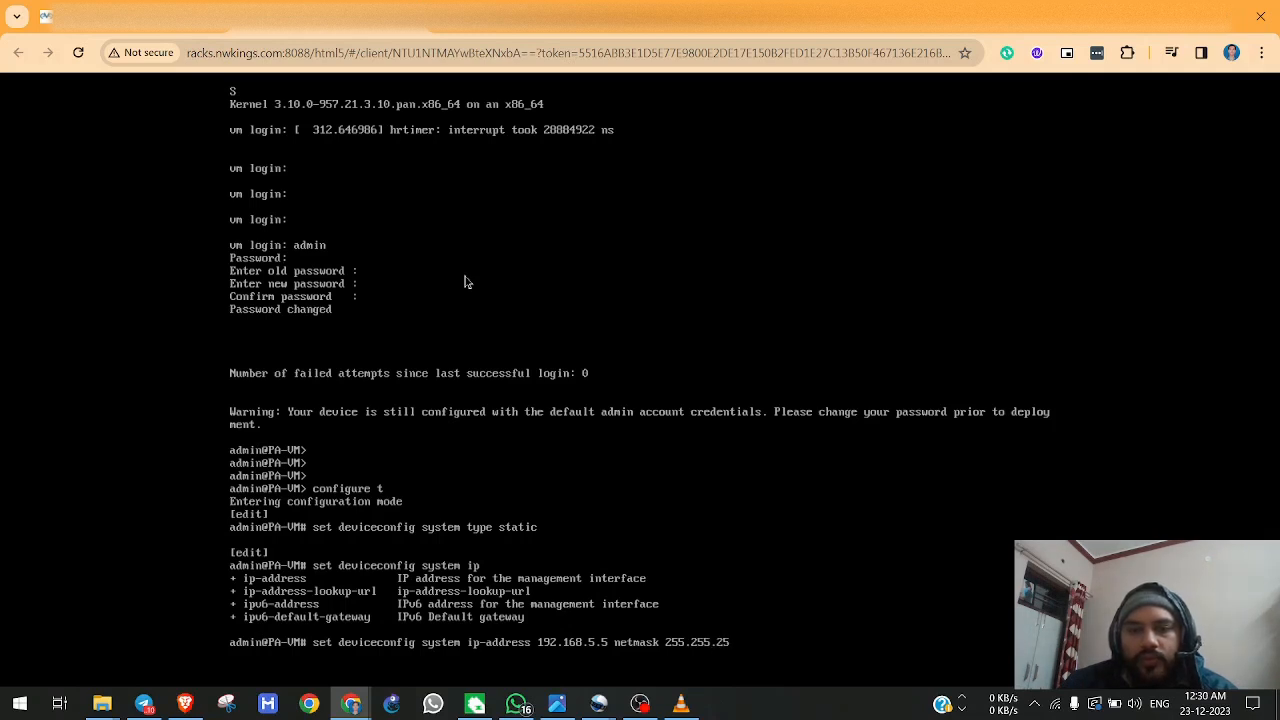
type("5.0")
key("Return")
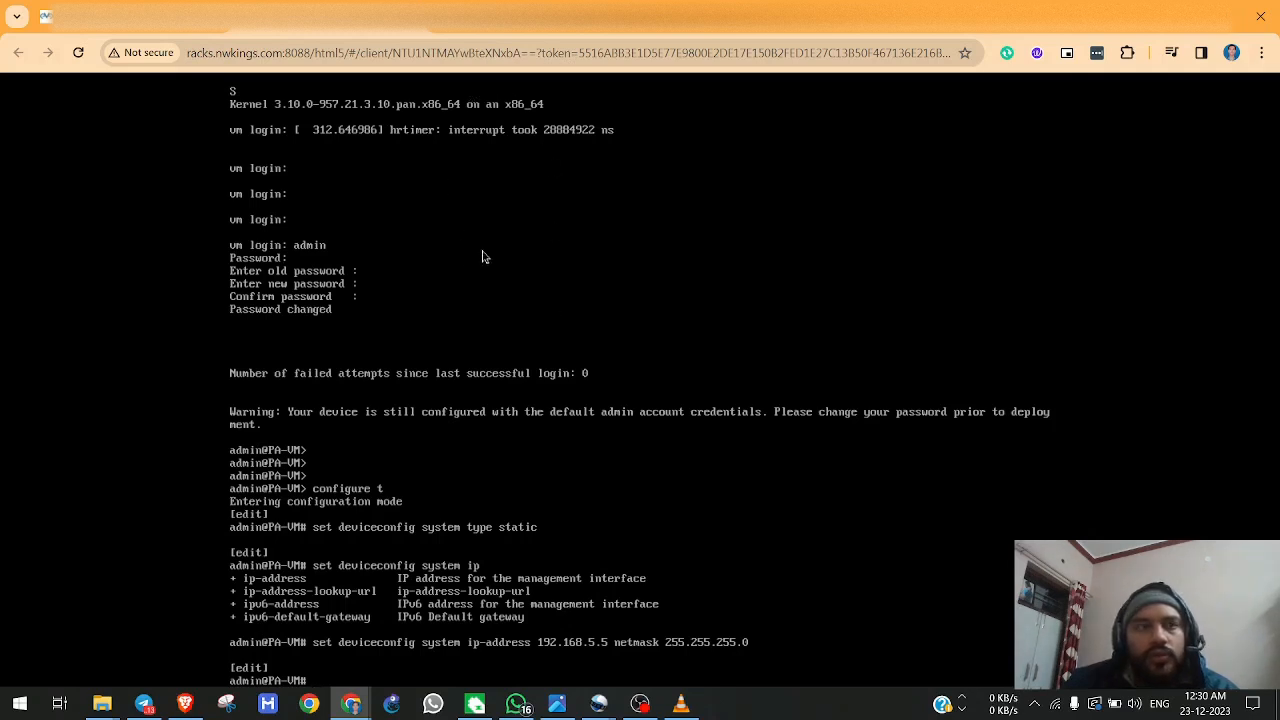
Open the MGMT computer from the EVE topology and enter the account password on its Windows 7 login screen.
left_click(178, 16)
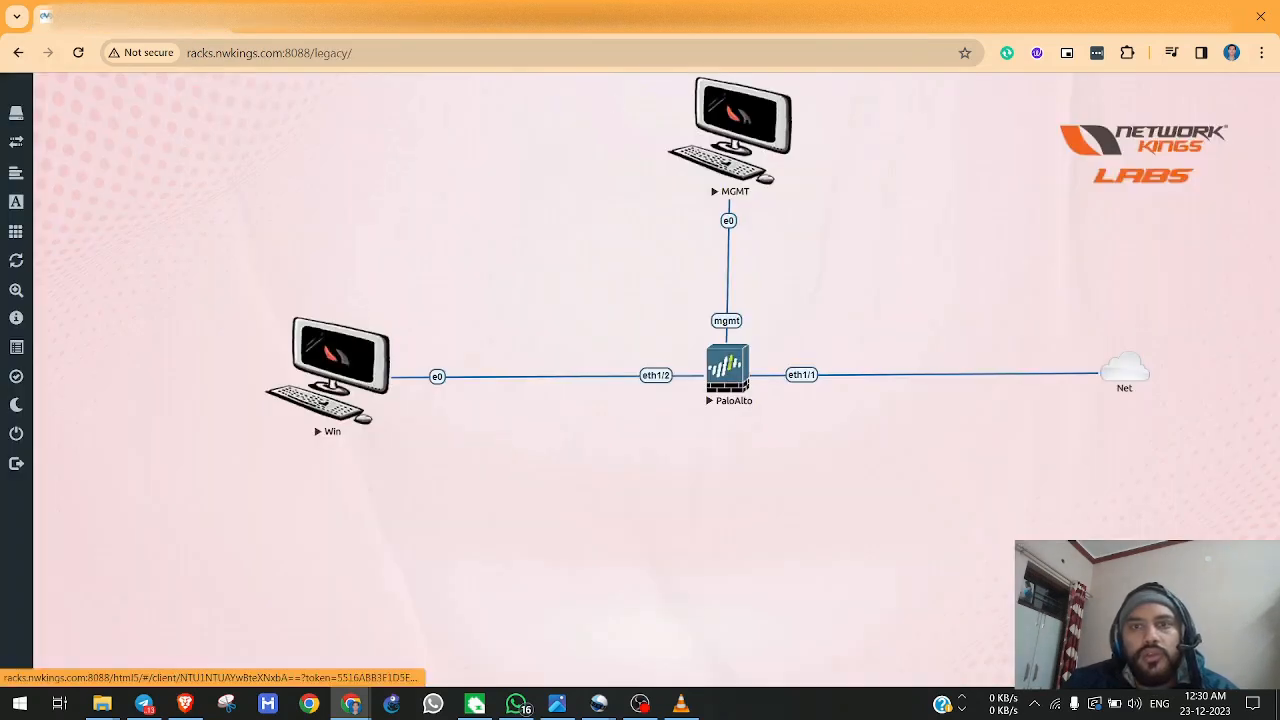
left_click(744, 122)
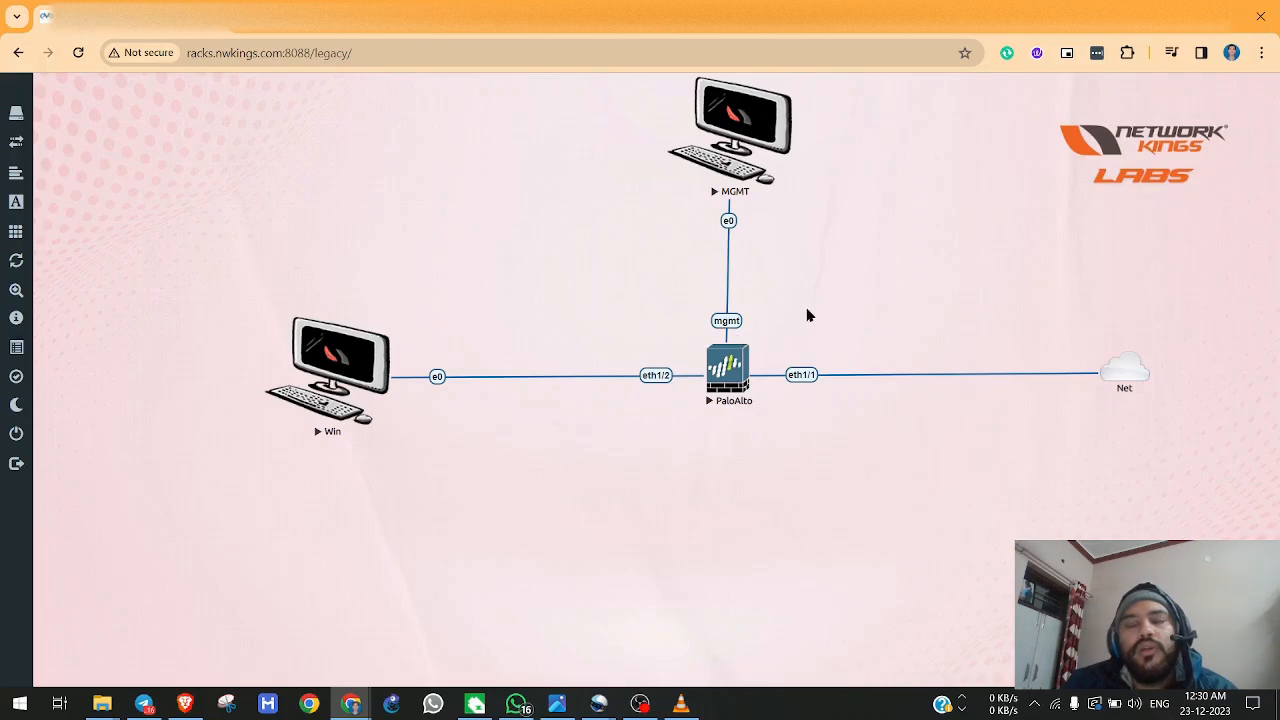
left_click(746, 148)
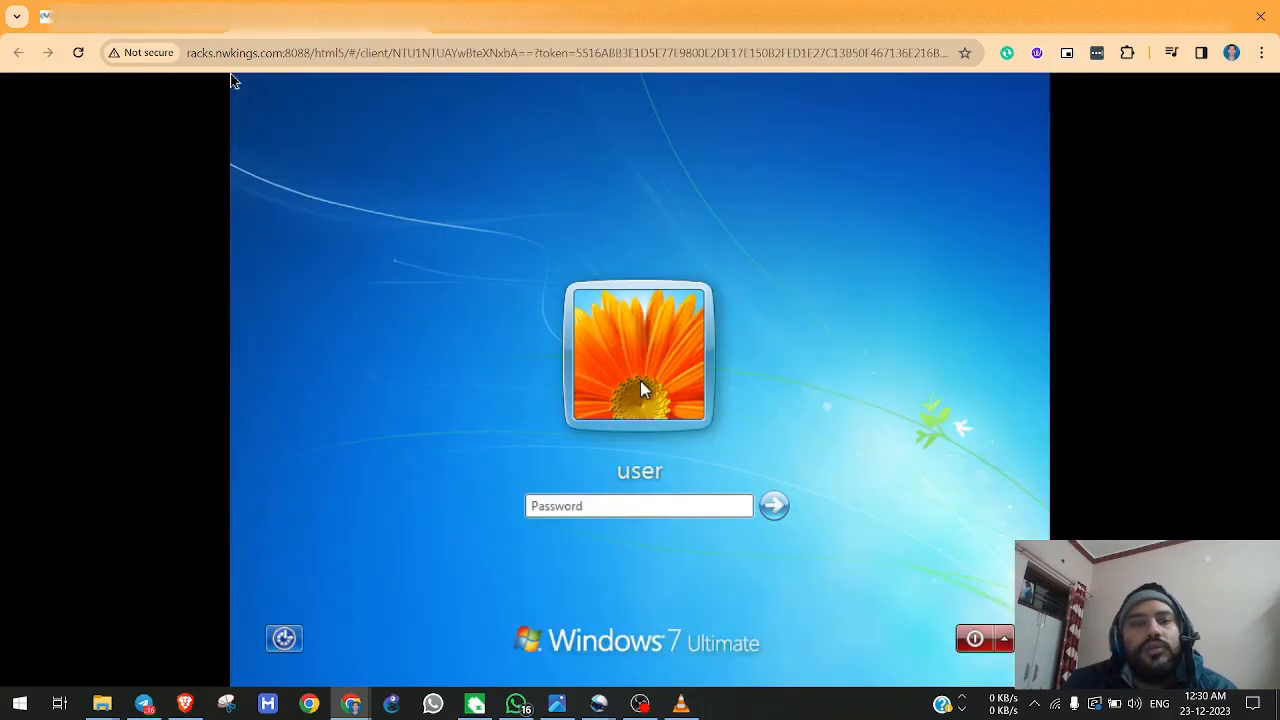
type("admin")
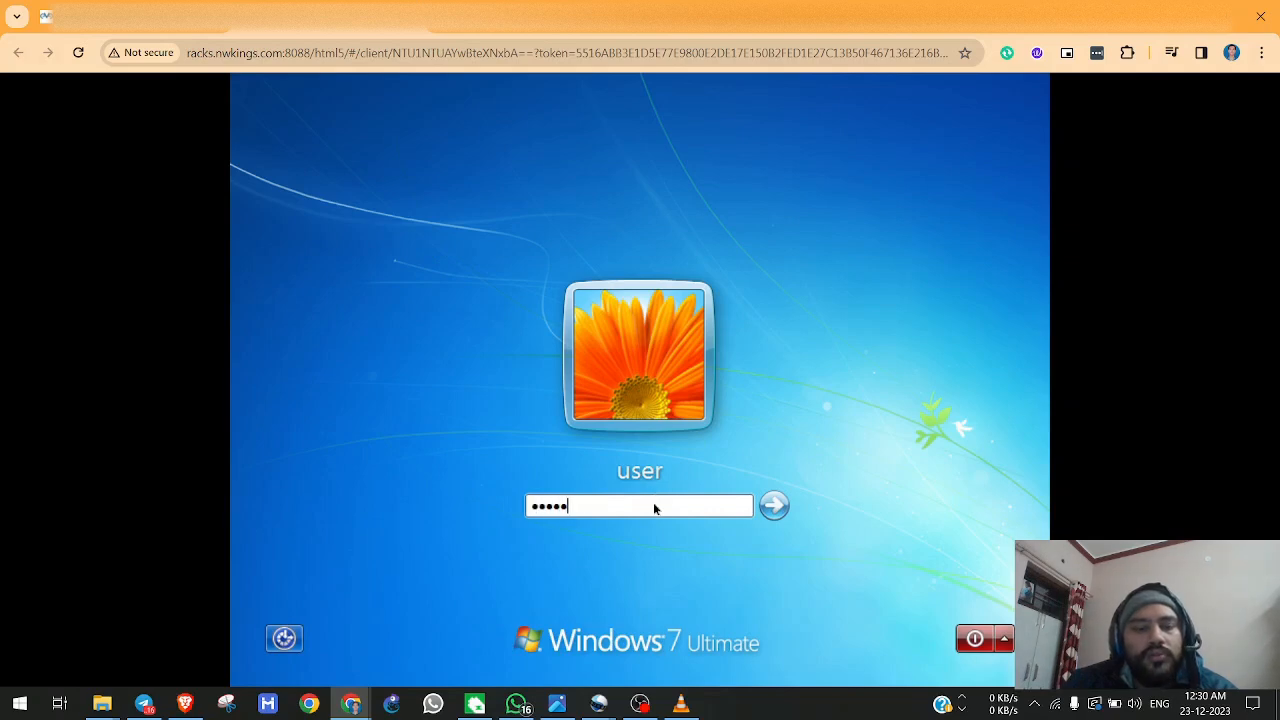
type("123")
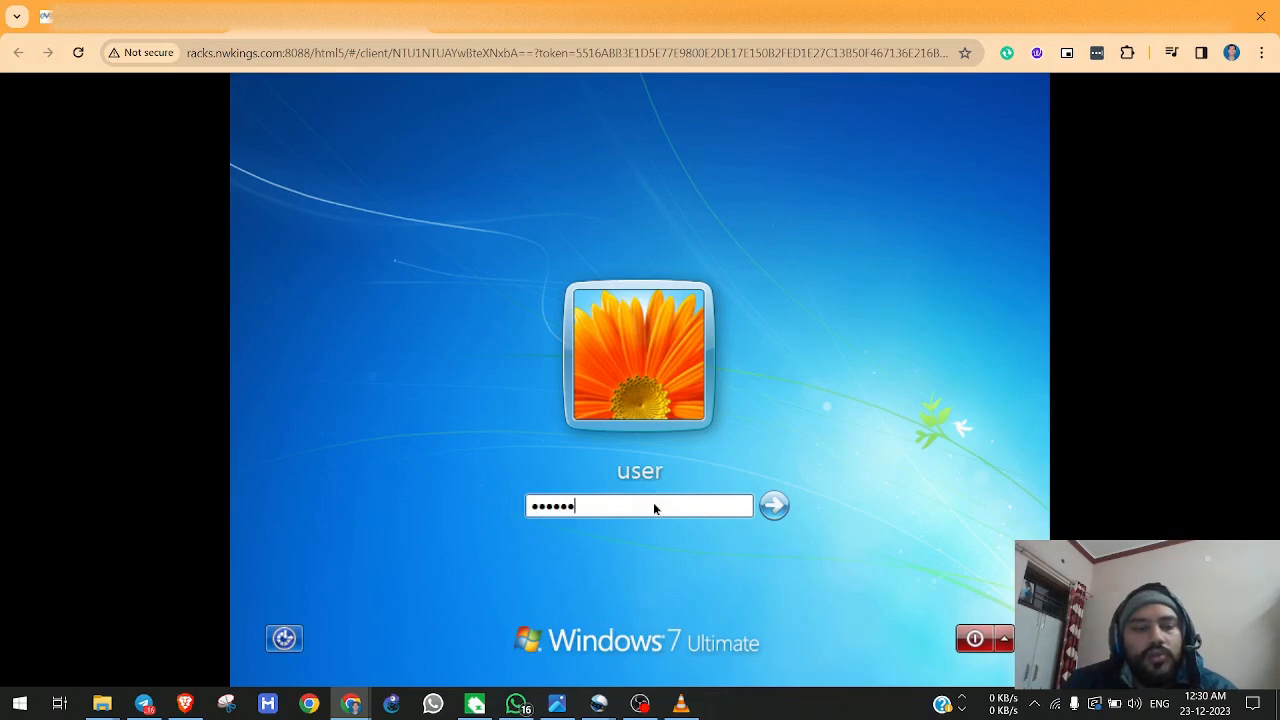
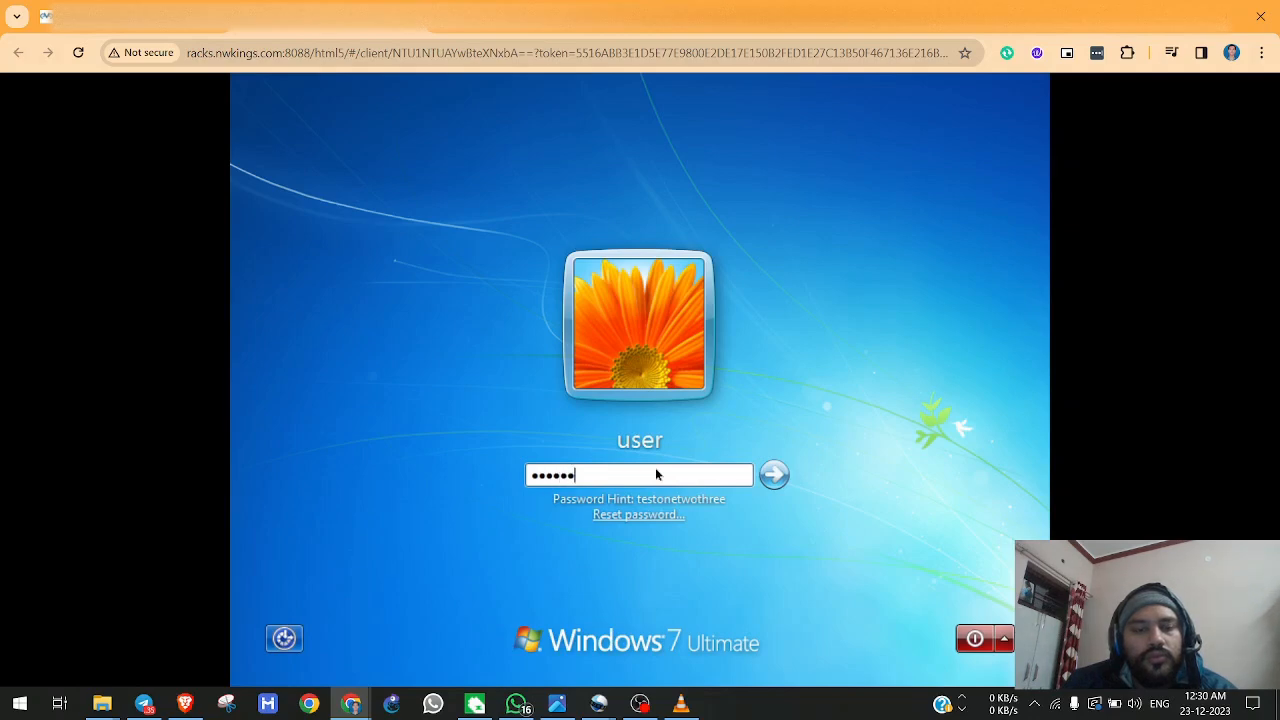
Complete the Windows 7 login on the MGMT machine and check that the firewall console returns fresh prompts.
key("Return")
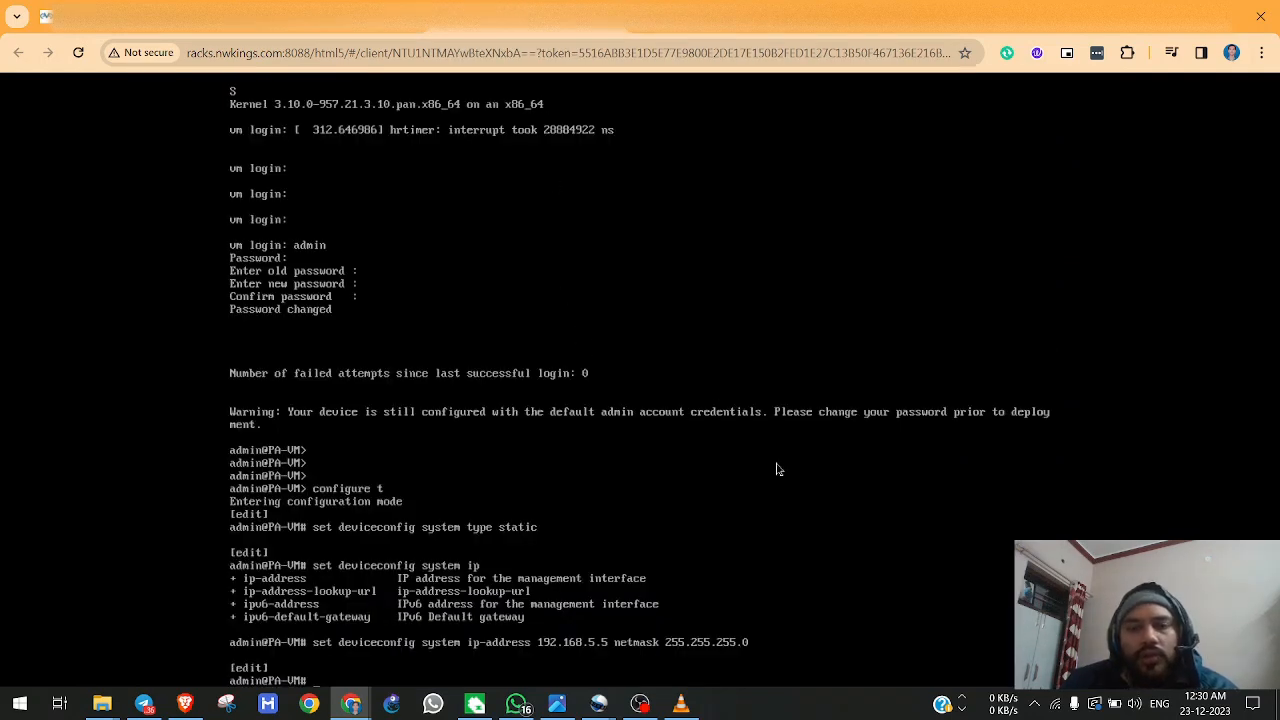
key("Return")
key("Return")
key("Return")
key("Return")
key("Return")
key("Return")
key("Return")
key("Return")
key("Return")
key("Return")
key("Return")
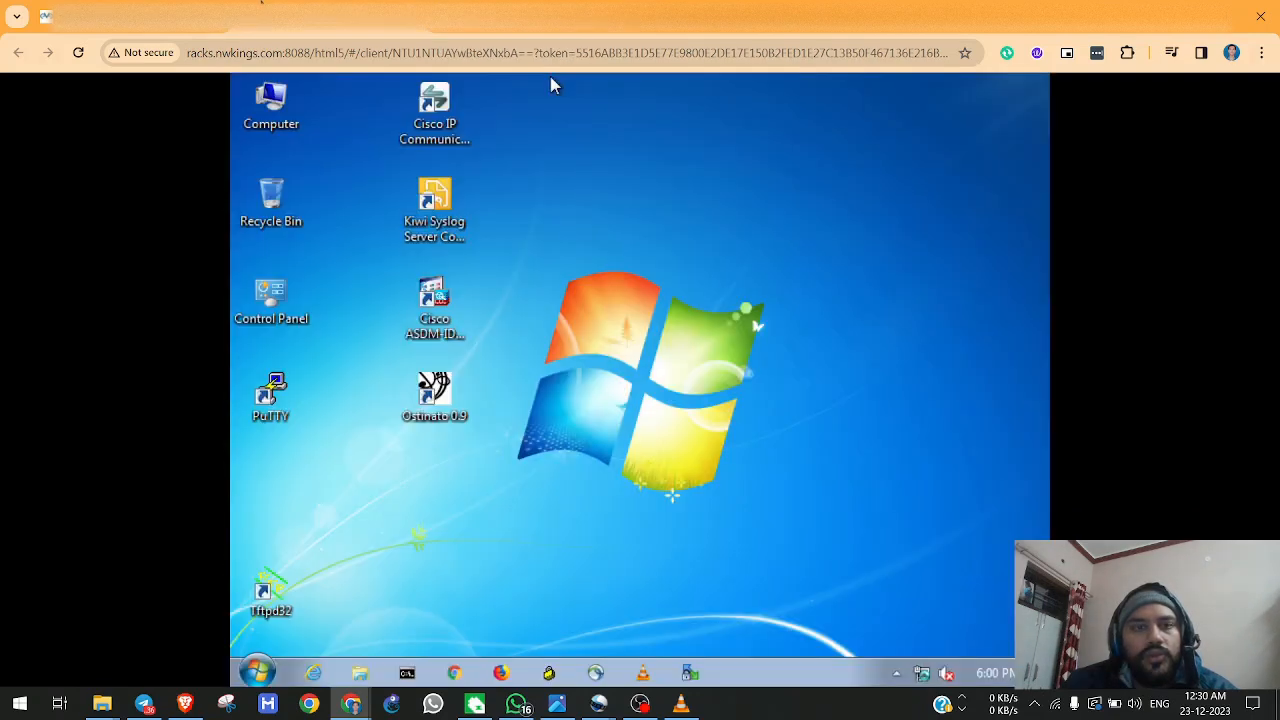
left_click(458, 672)
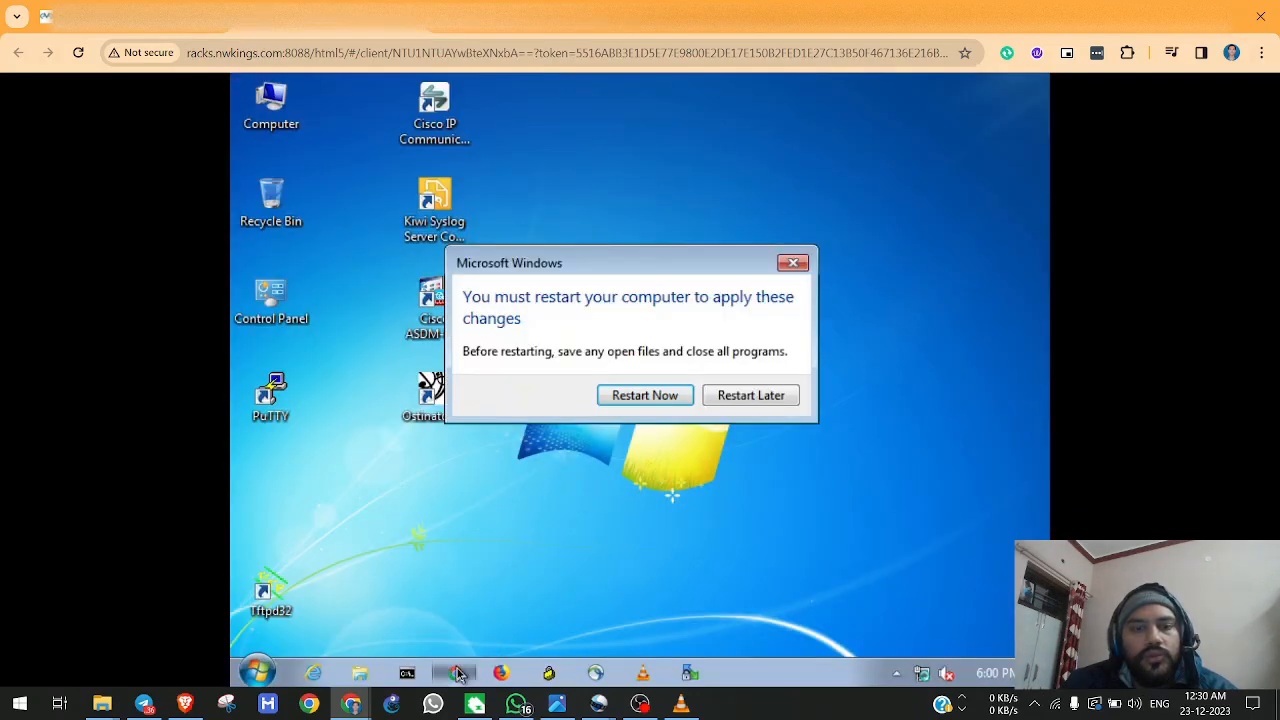
left_click(793, 263)
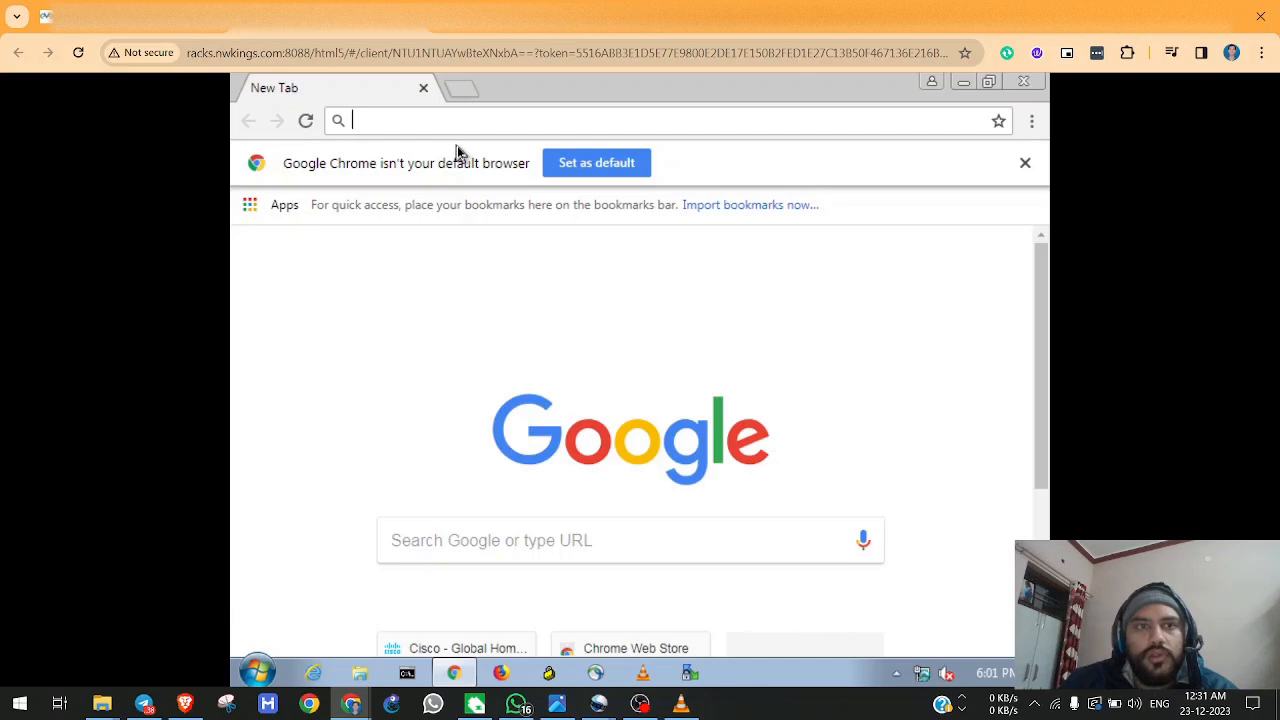
type("httpd:")
key("BackSpace")
key("BackSpace")
type("s")
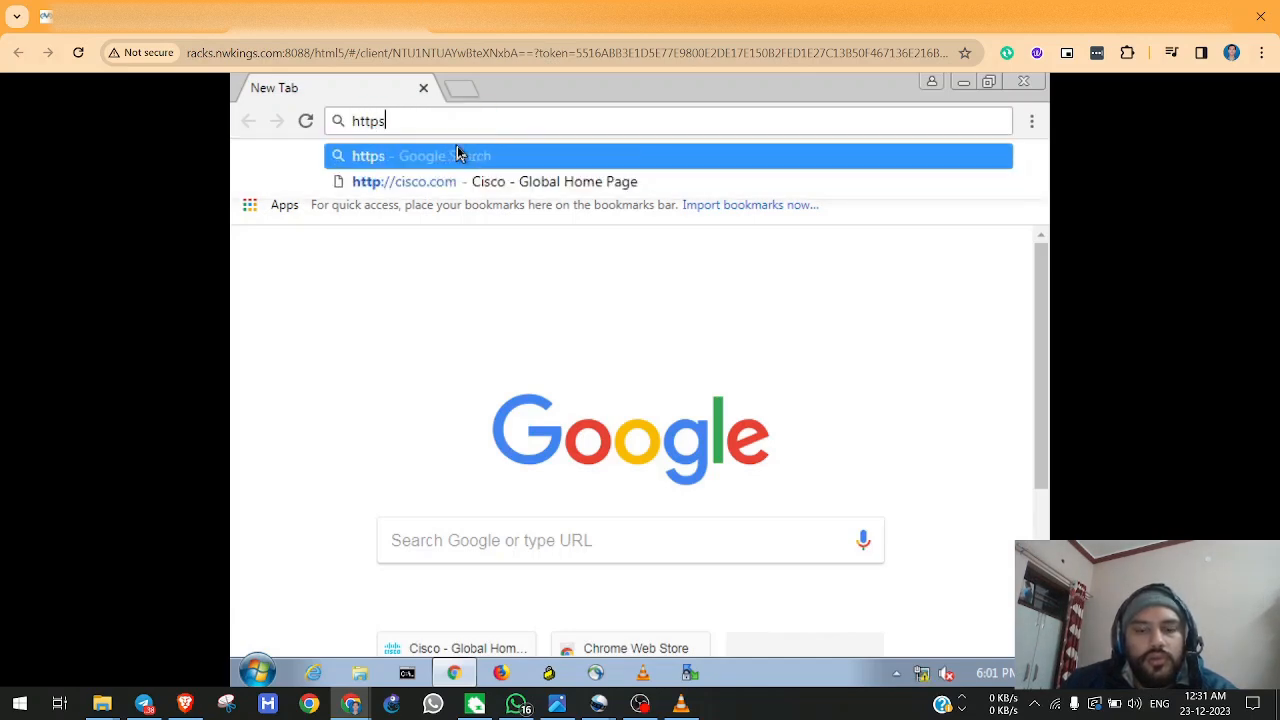
type("://192.")
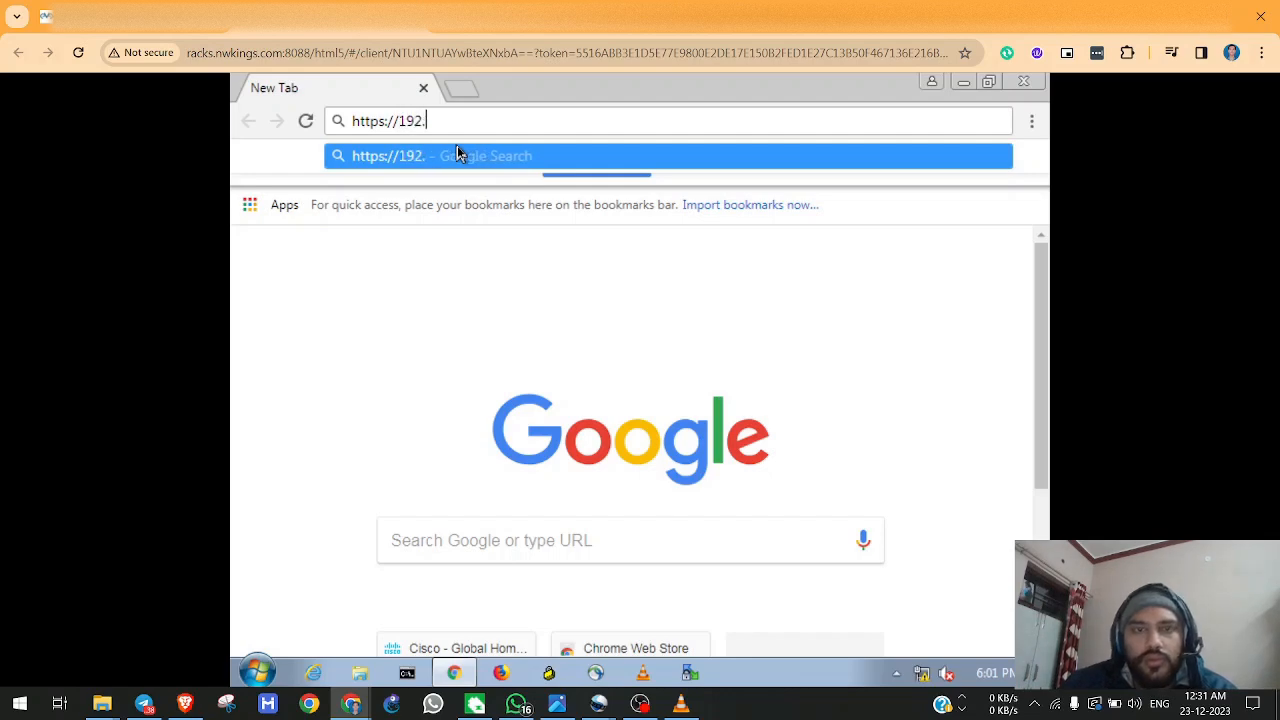
type("168.5.5")
key("Return")
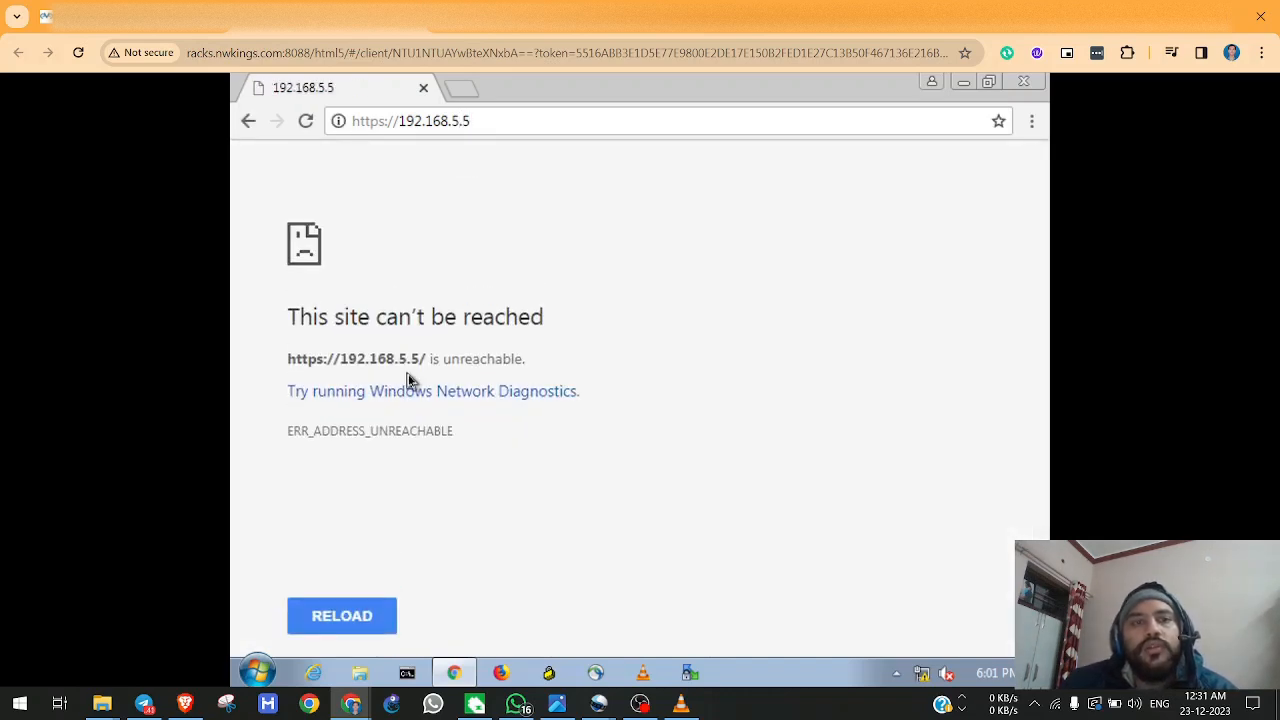
Open the Internet Protocol Version 4 (TCP/IPv4) properties of the MGMT machine's Local Area Connection.
right_click(920, 682)
left_click(894, 663)
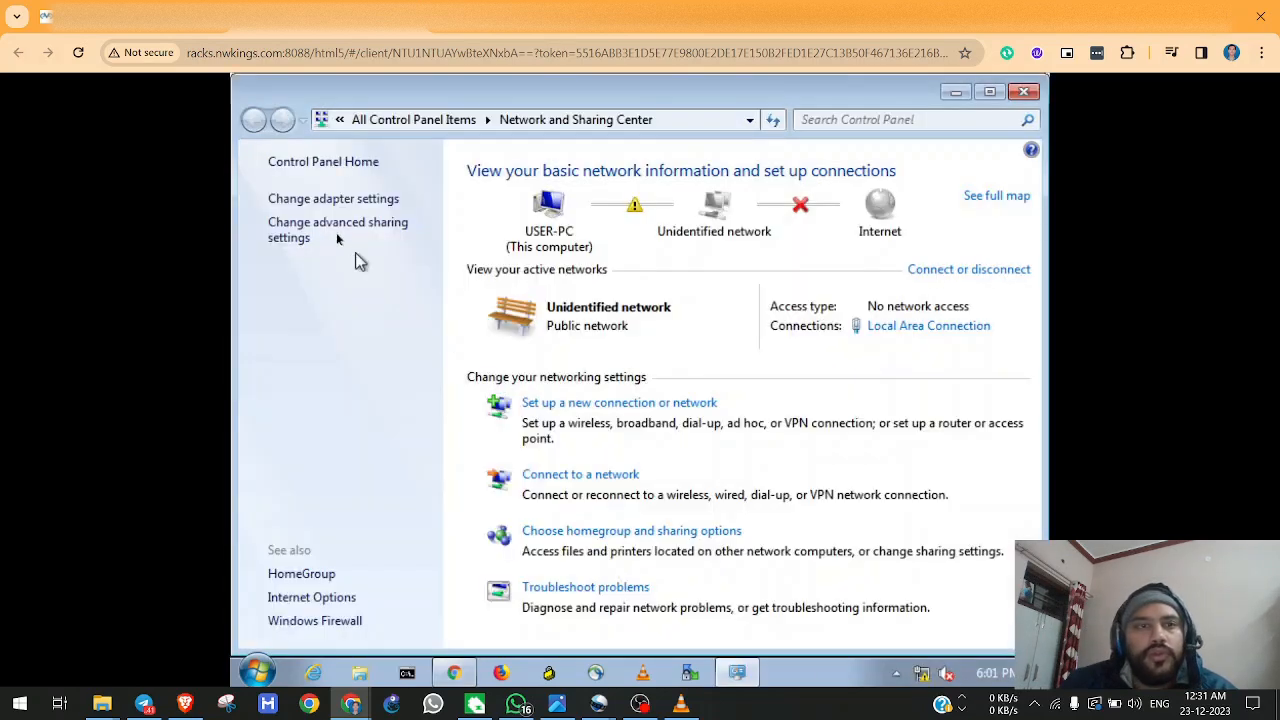
left_click(300, 199)
right_click(383, 199)
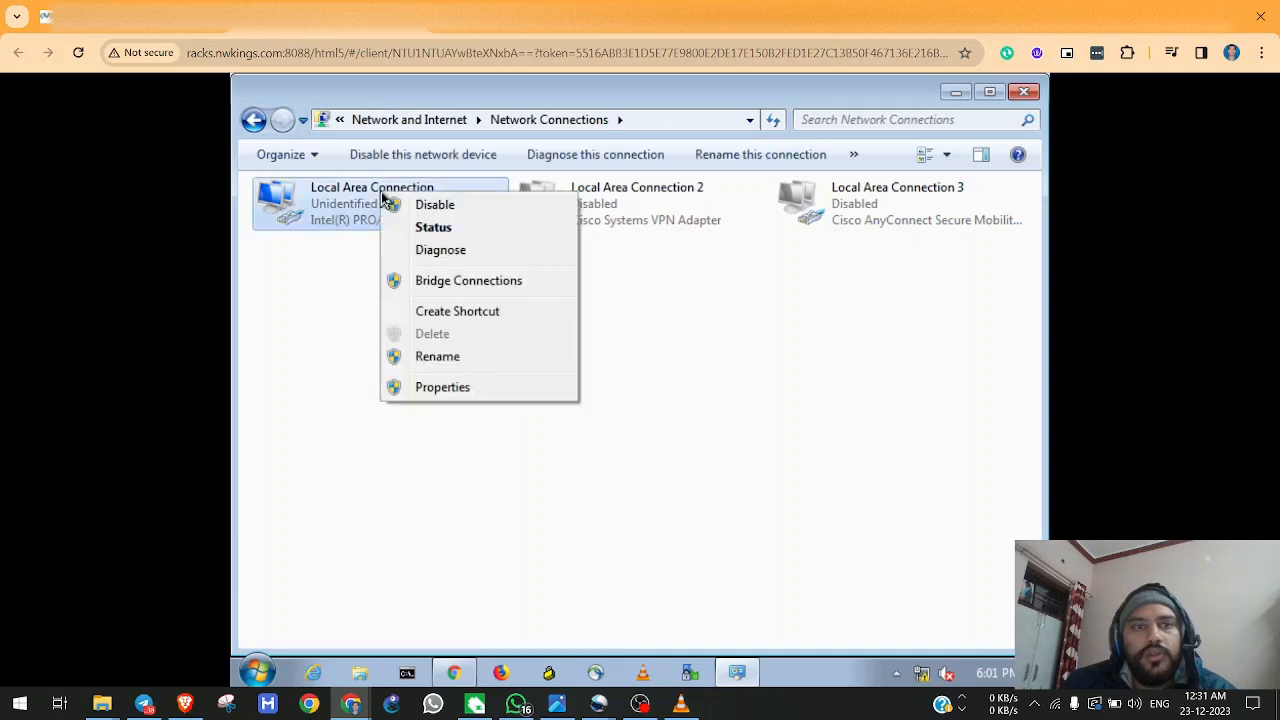
left_click(467, 387)
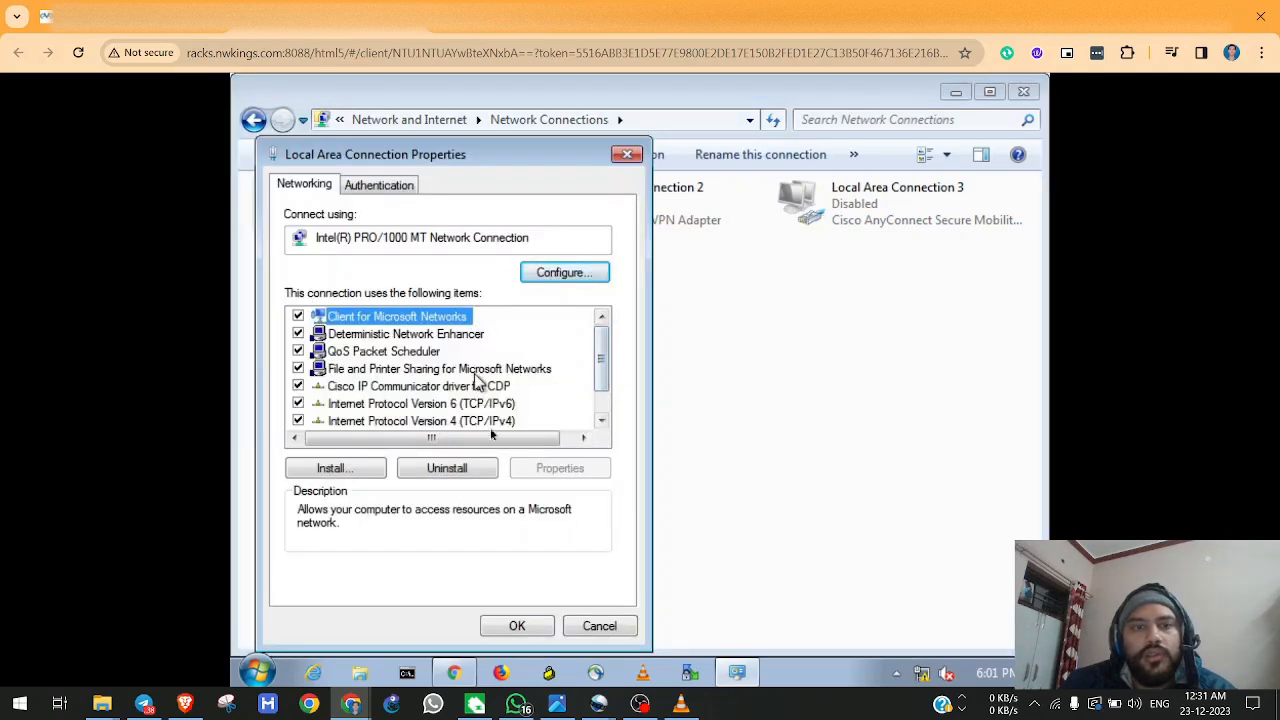
left_click(491, 421)
double_click(491, 421)
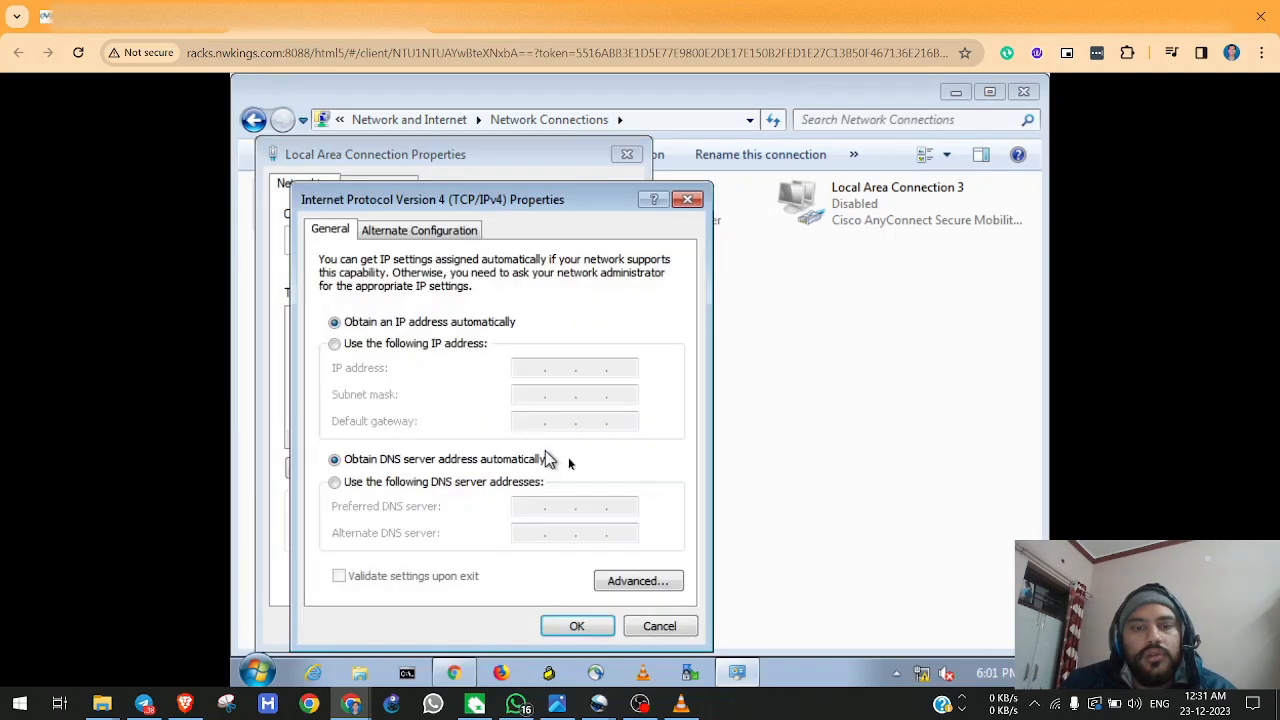
Check the MGMT machine's current IP configuration by running ipconfig in Command Prompt.
left_click(407, 672)
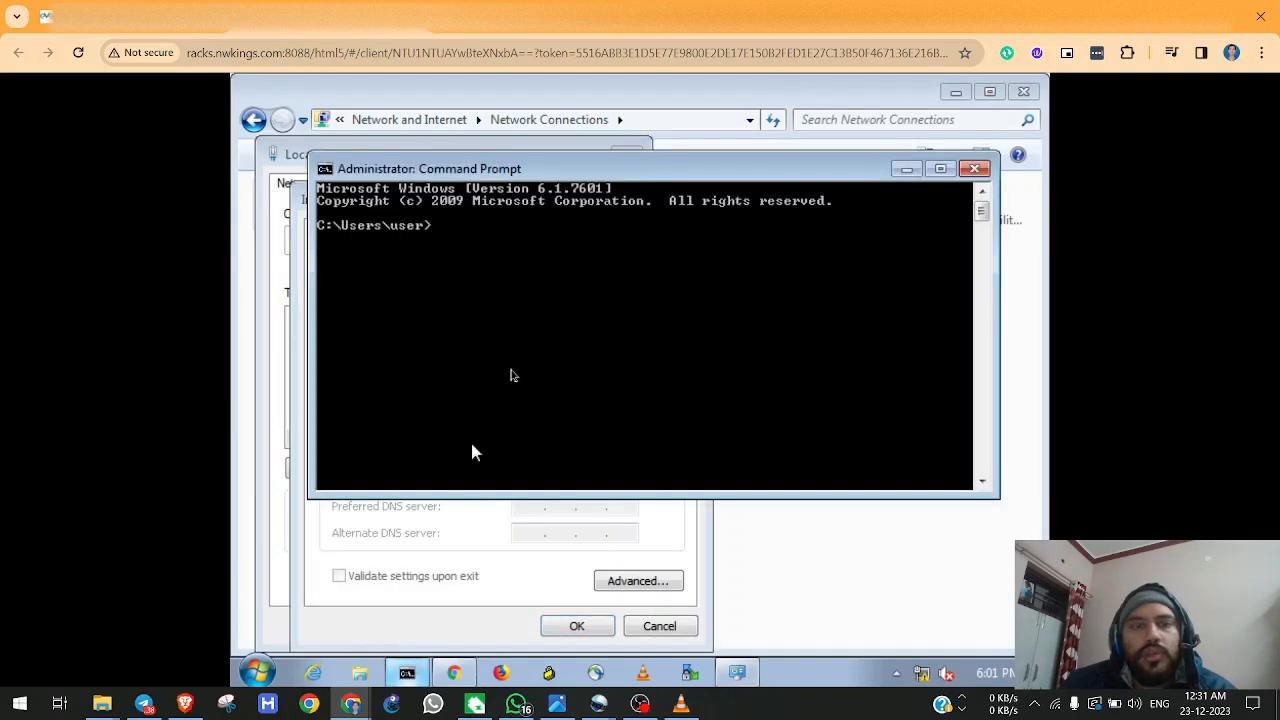
type("ipconfig")
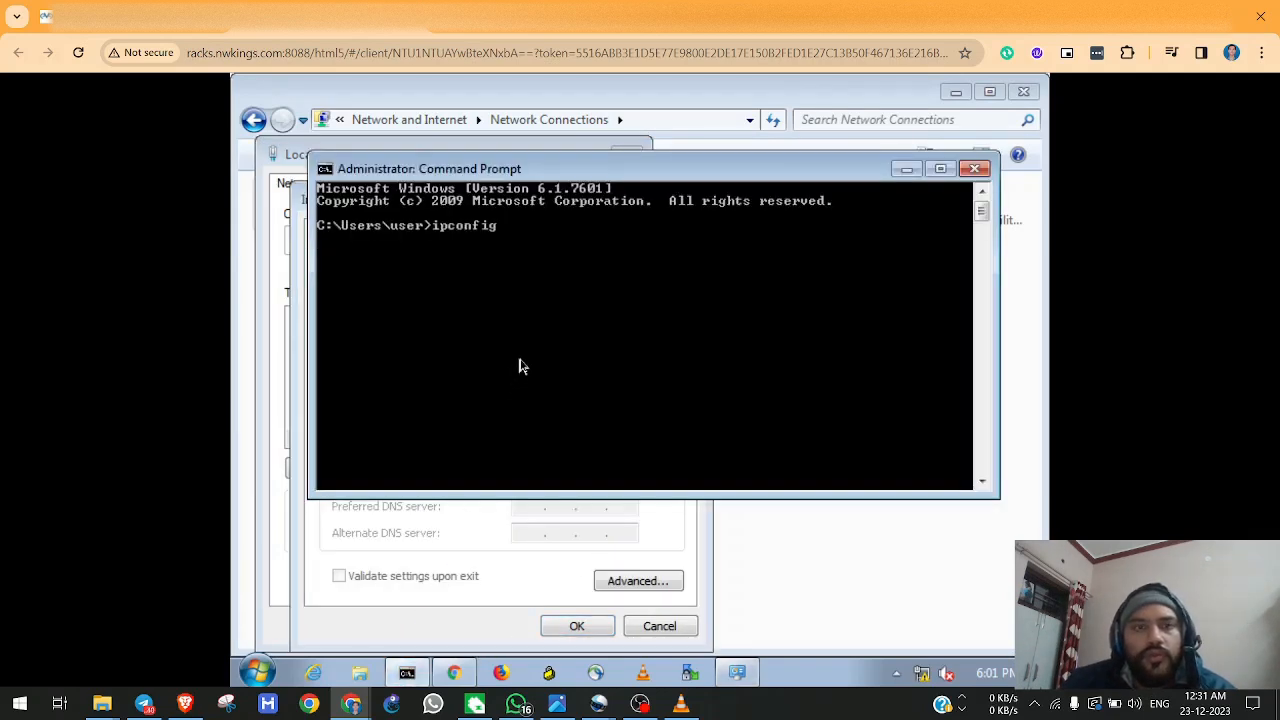
key("Return")
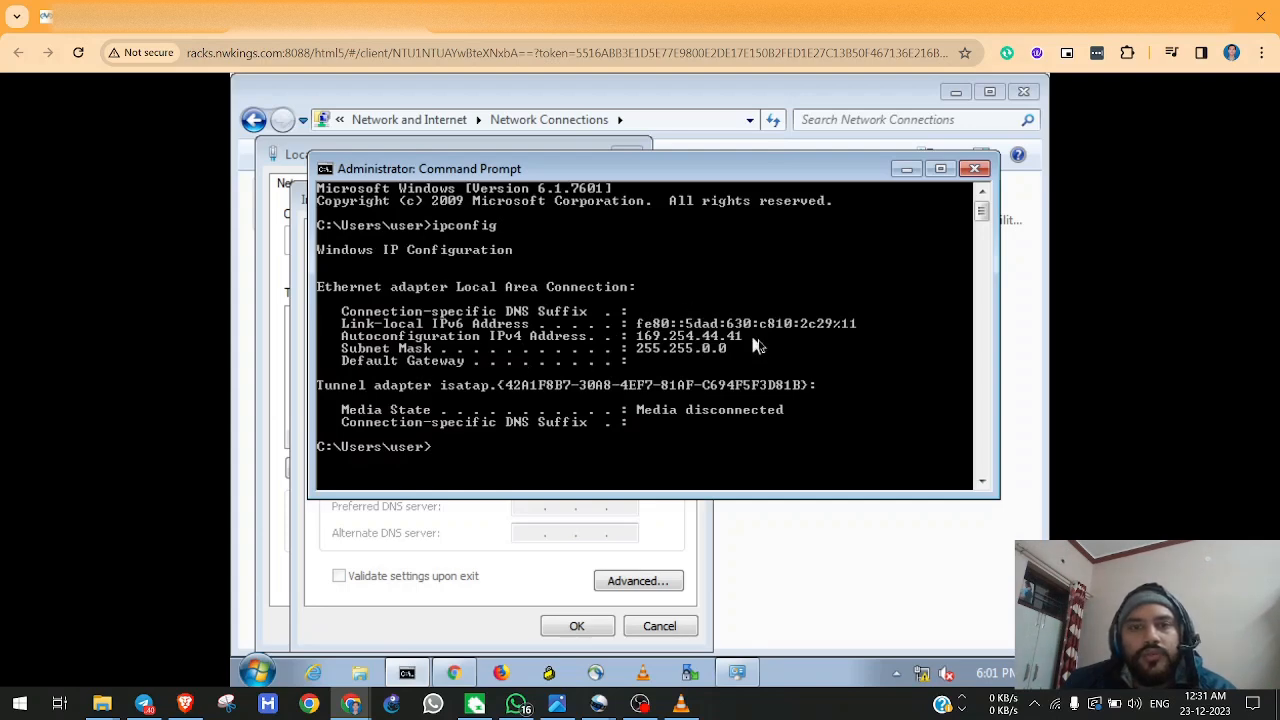
Assign the Local Area Connection the static IP address 192.168.5.1 with subnet mask 255.255.255.0 and apply the settings.
left_click(481, 575)
left_click(405, 345)
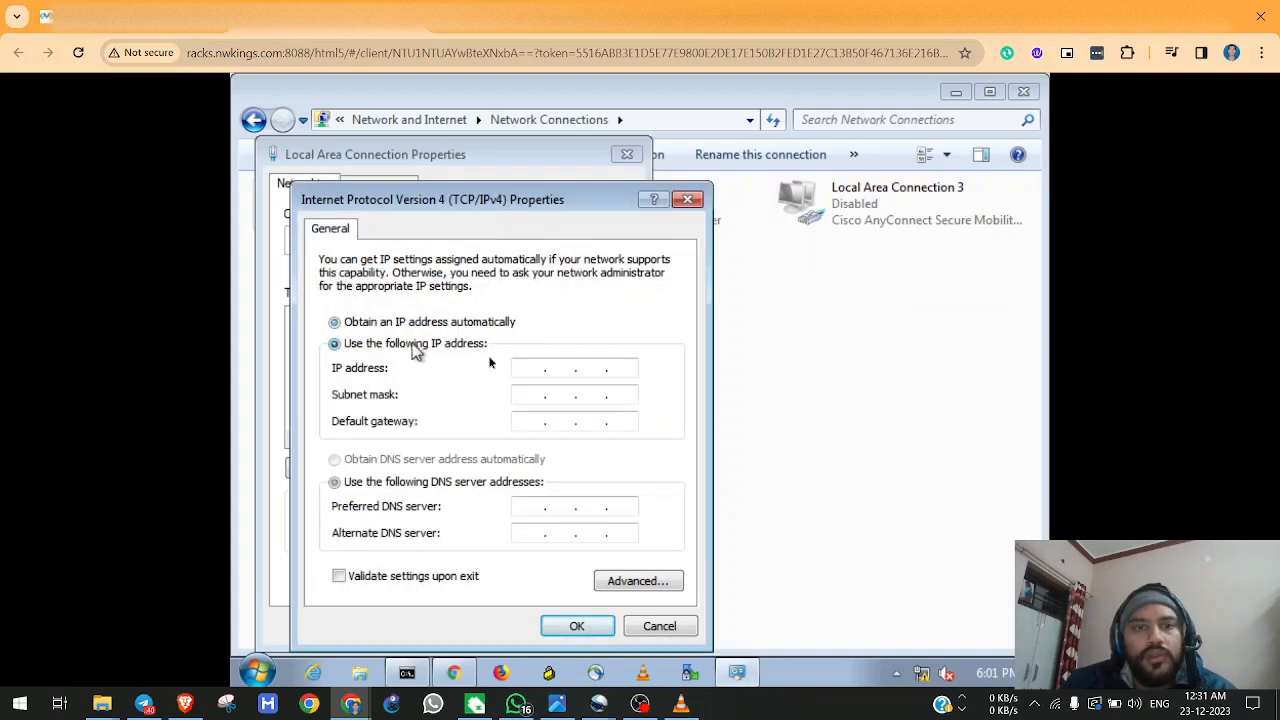
type("192.168.")
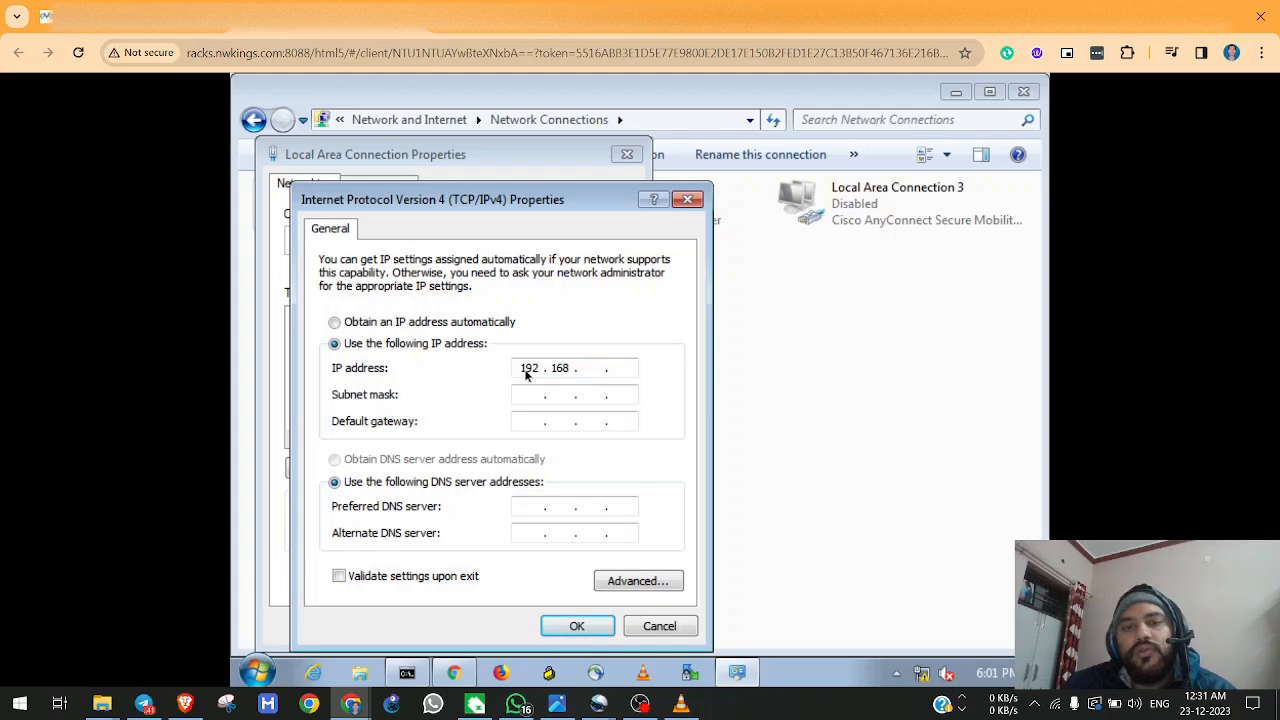
key("alt+Tab")
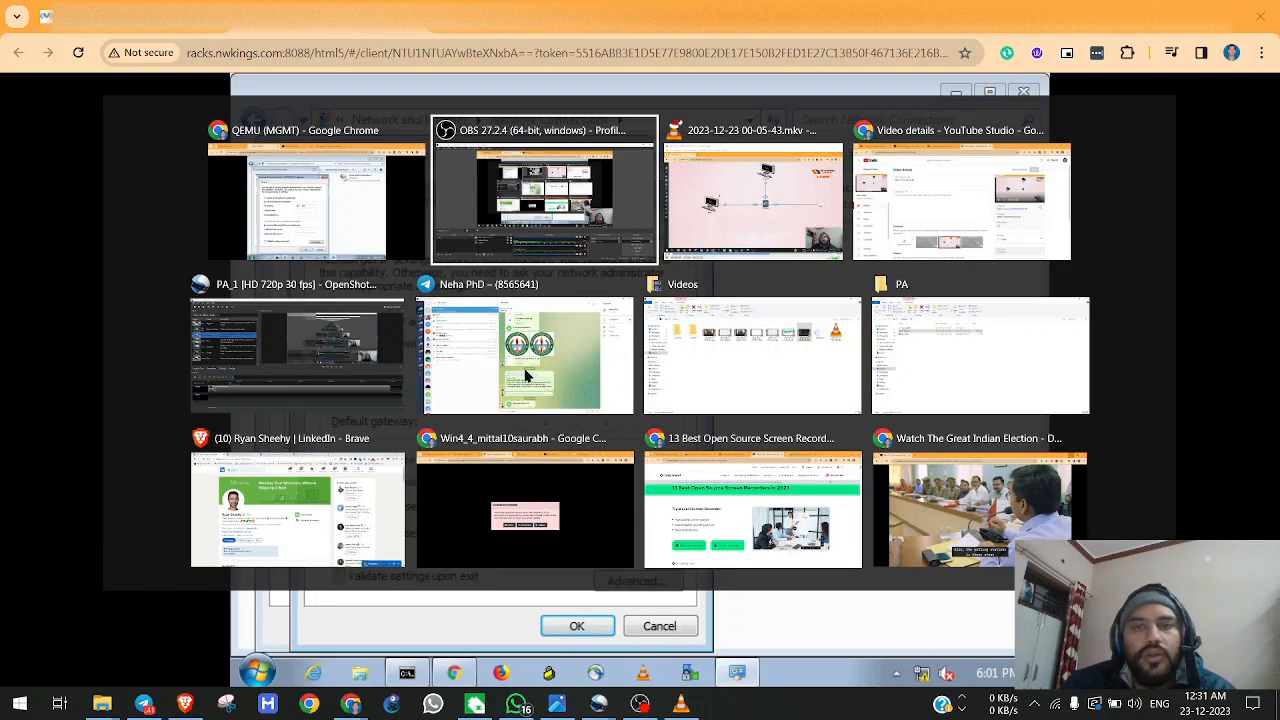
key("alt+Tab")
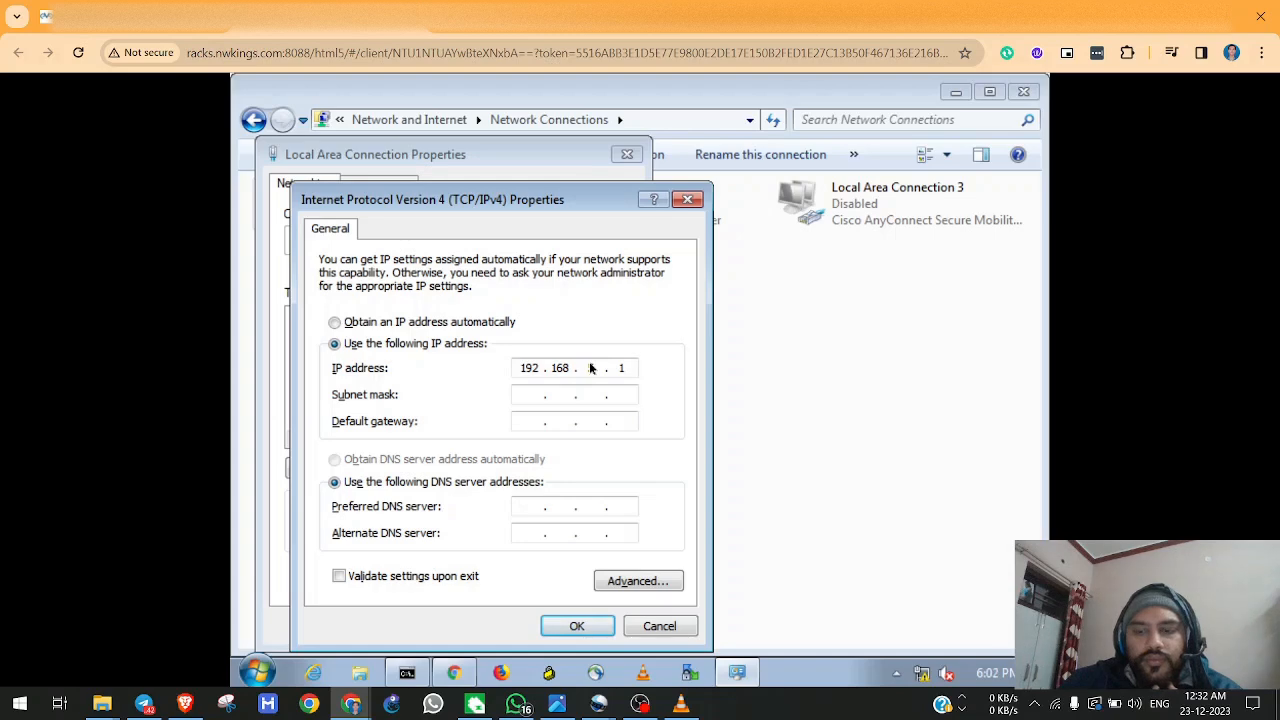
key("Tab")
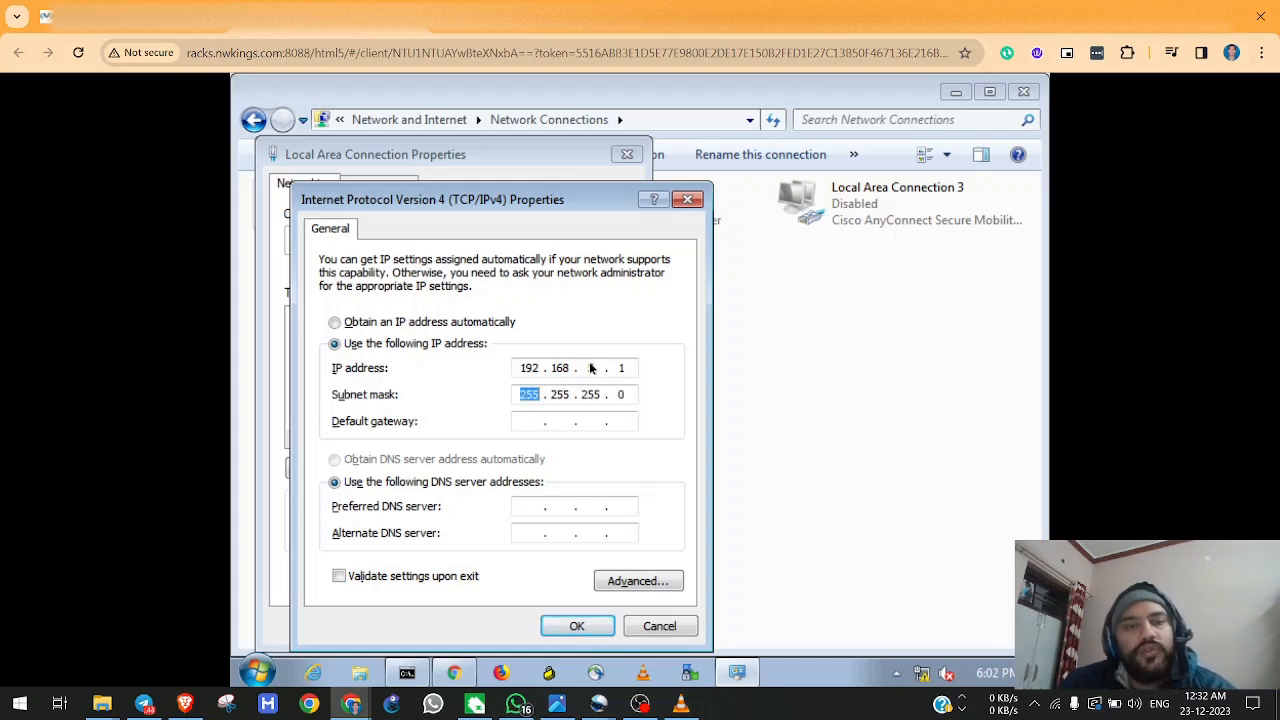
left_click(572, 632)
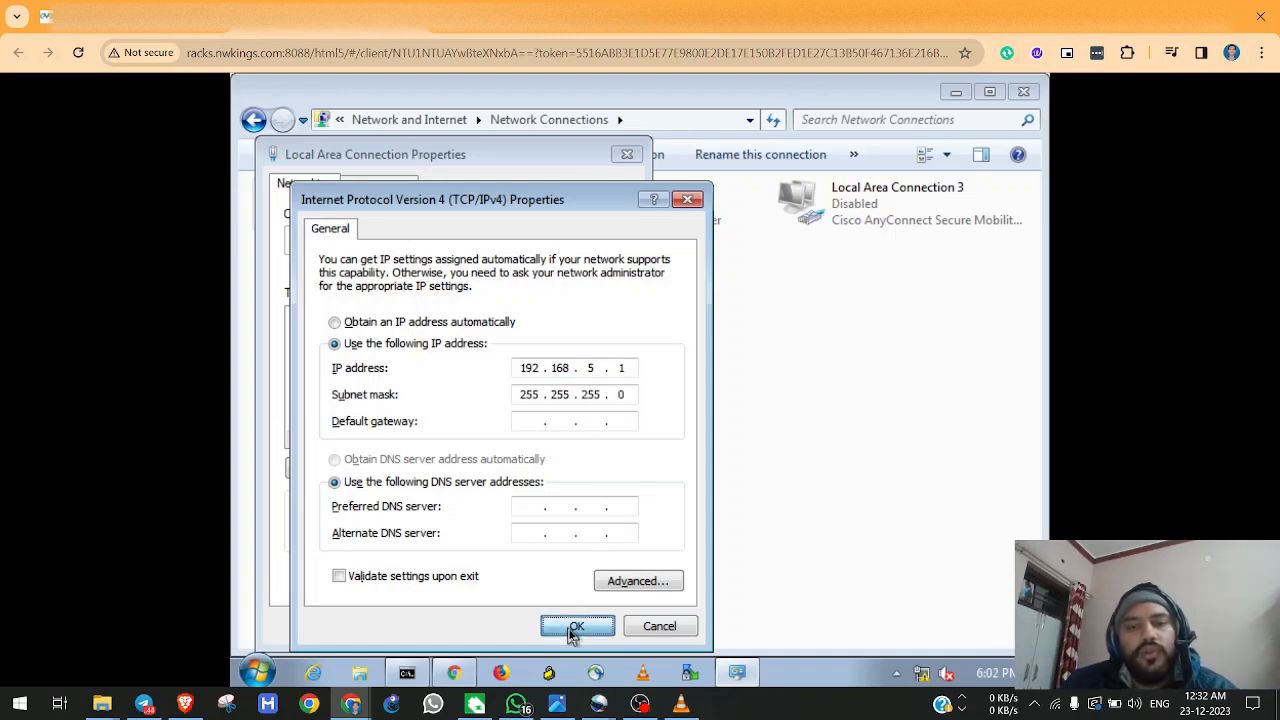
left_click(513, 627)
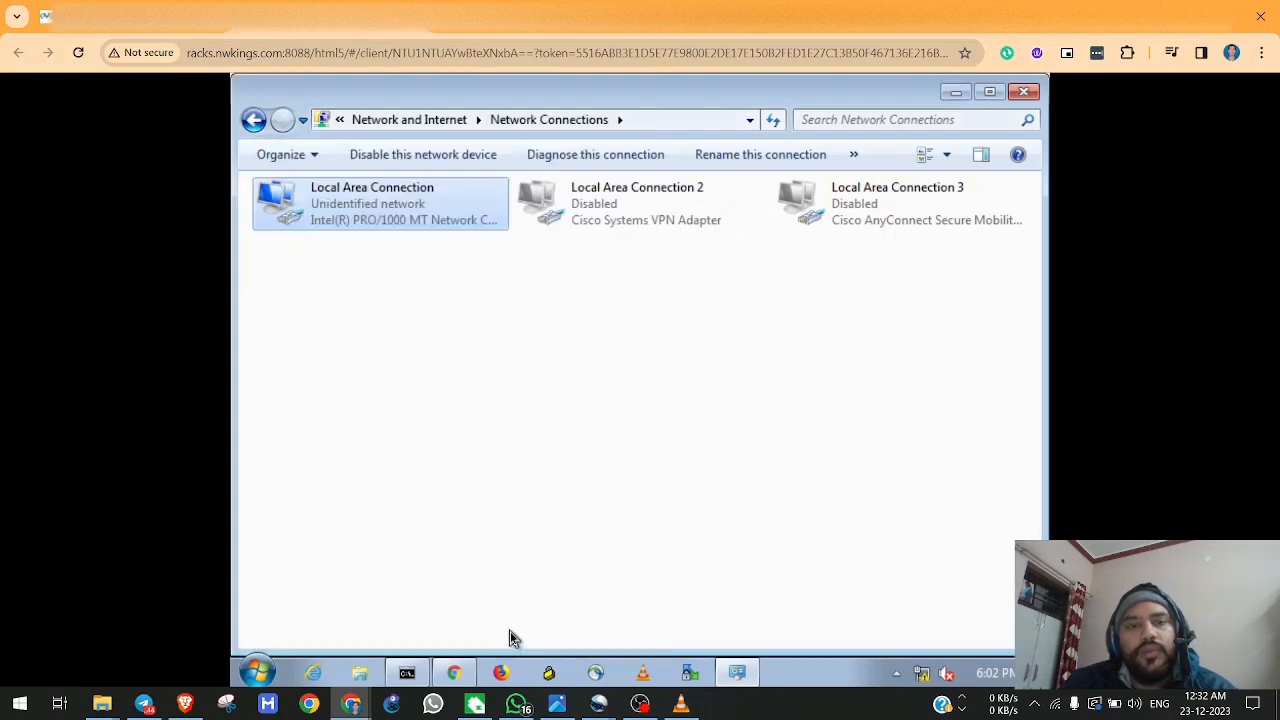
Run ipconfig again in Command Prompt to verify the adapter's new static address.
left_click(454, 668)
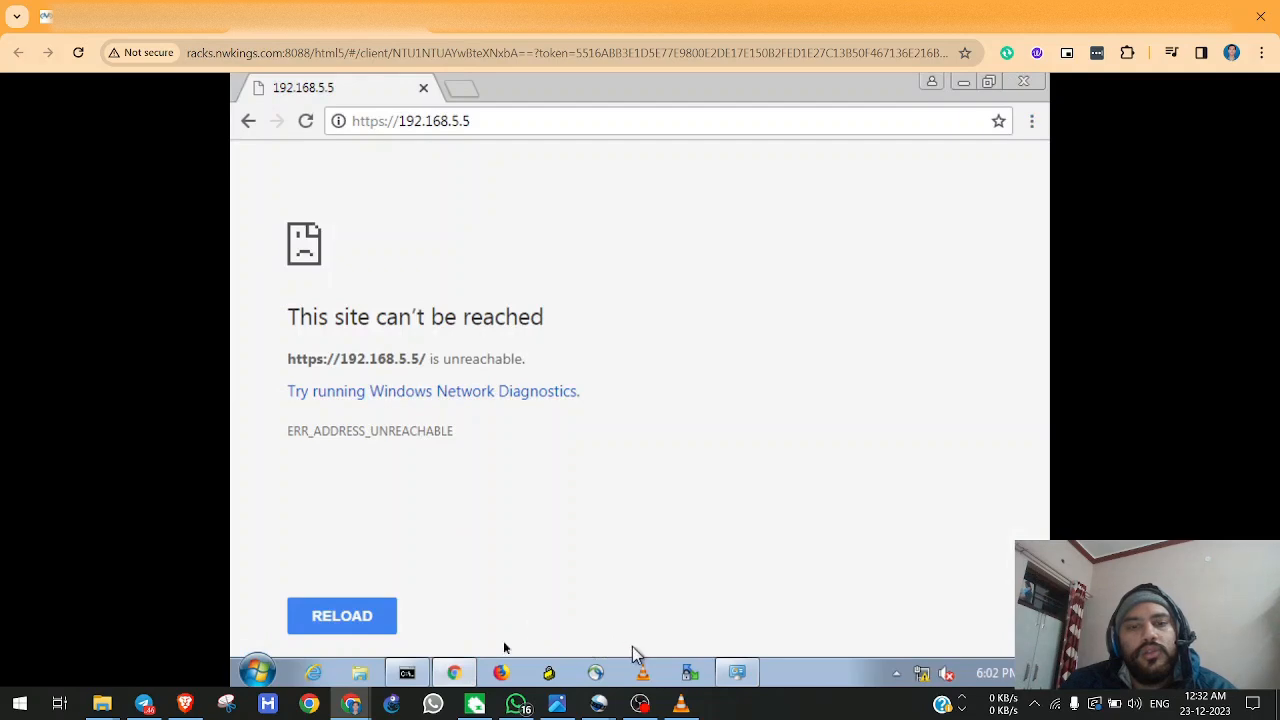
left_click(407, 672)
type("ipconfig")
key("Return")
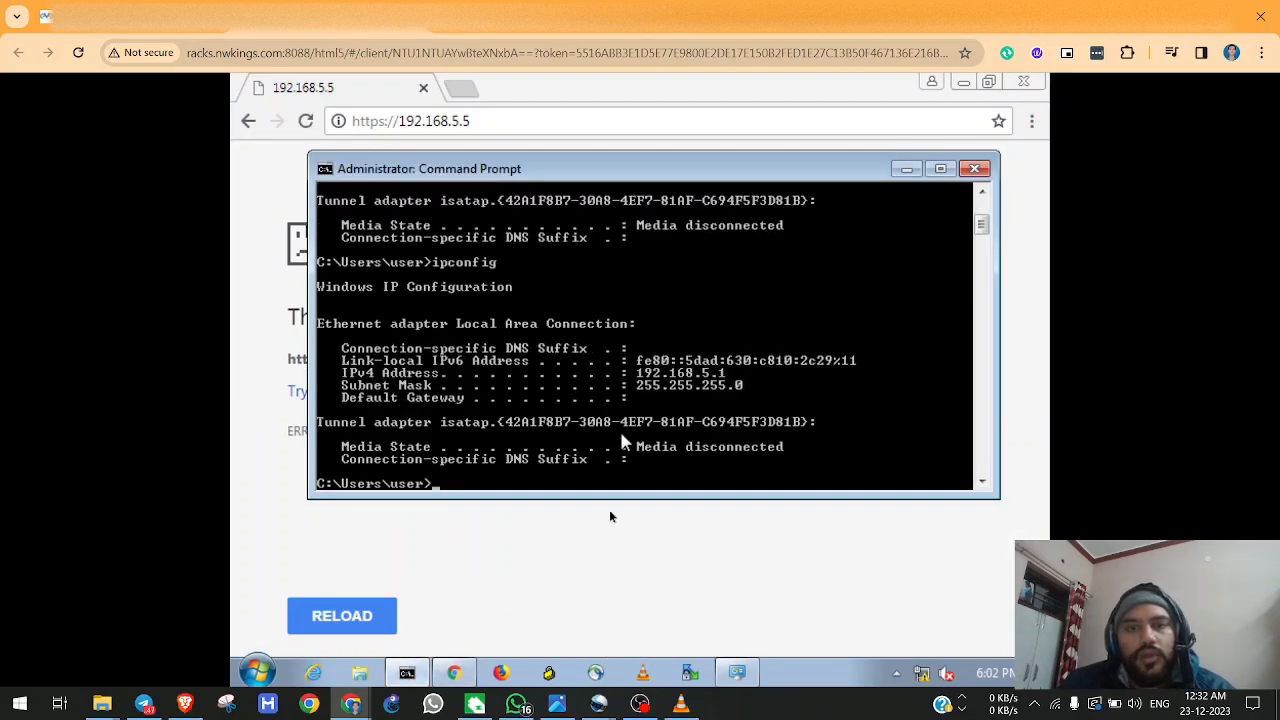
left_click(605, 567)
left_click(529, 121)
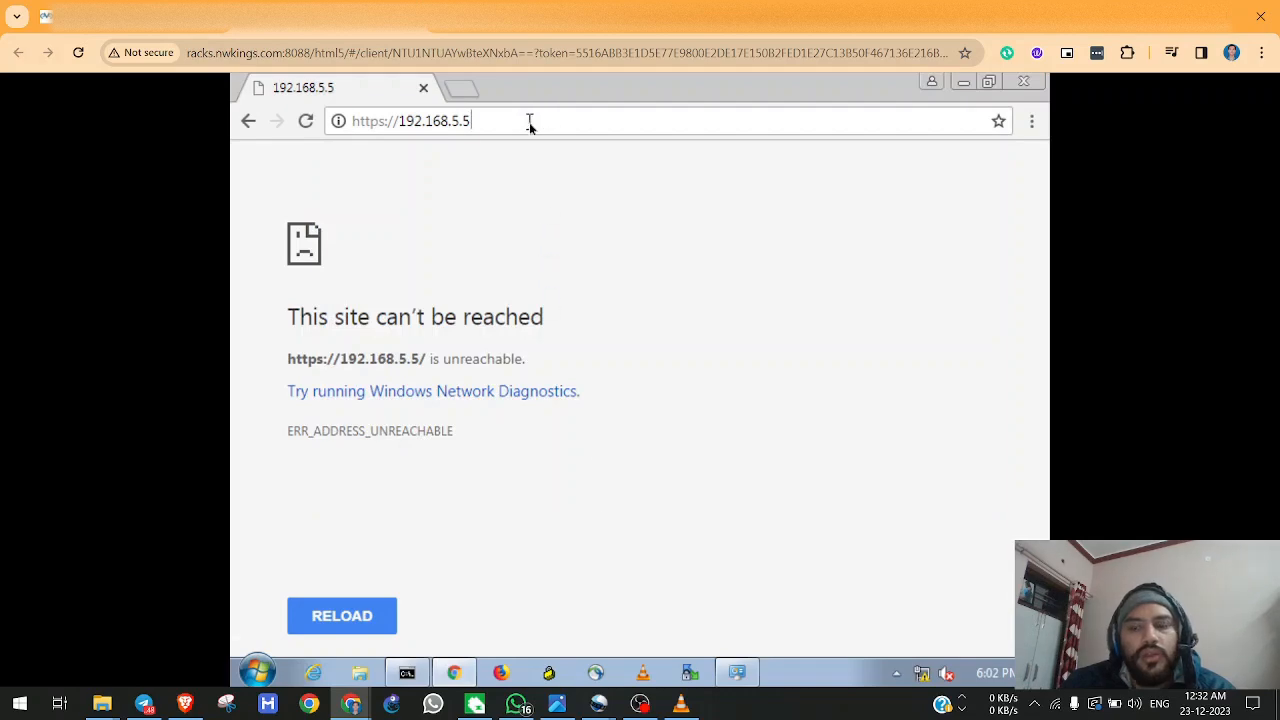
key("ctrl+a")
left_click(529, 122)
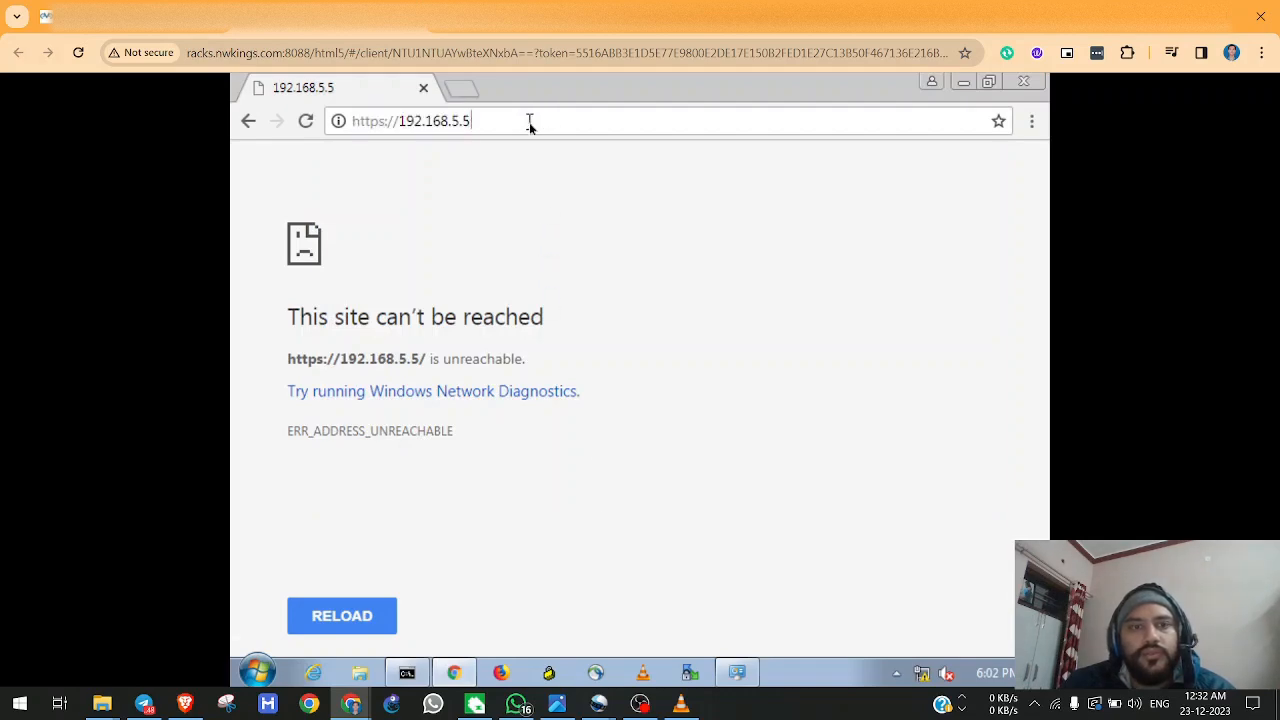
left_click(308, 122)
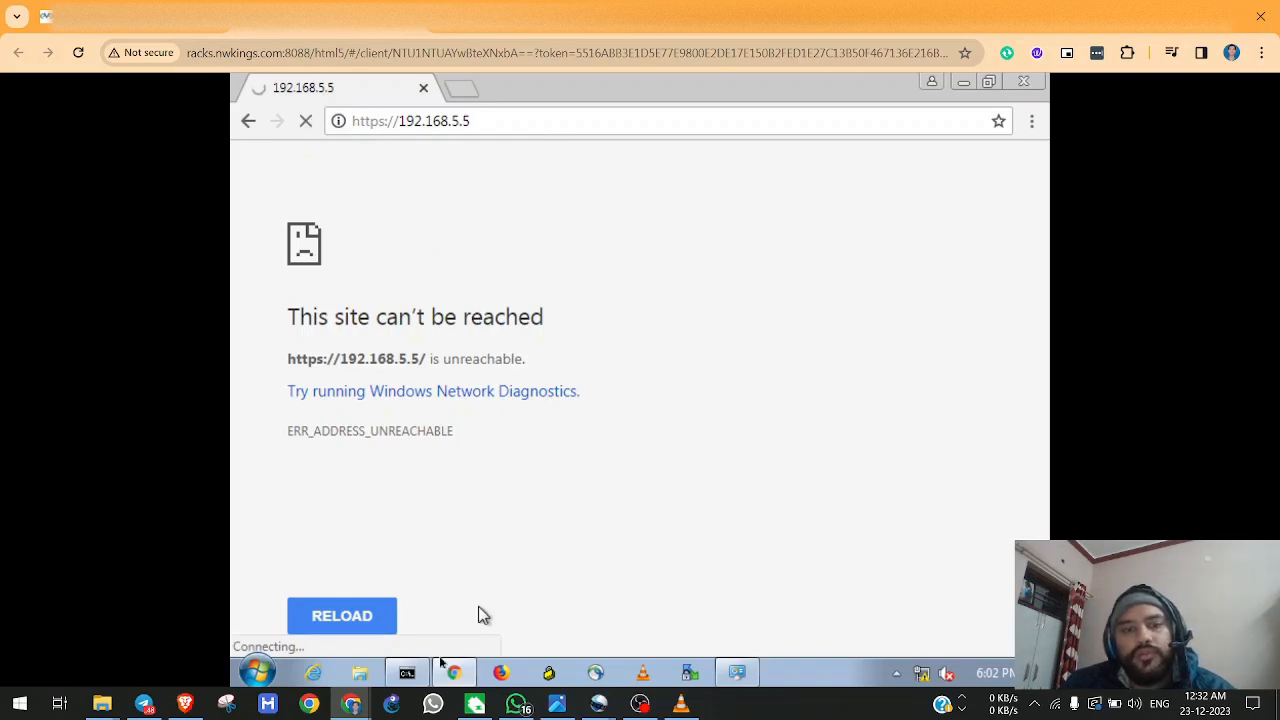
Test connectivity to the firewall by running ping 192.168.5.5 in Command Prompt.
left_click(407, 672)
type("ping 192.168.5.5")
key("Return")
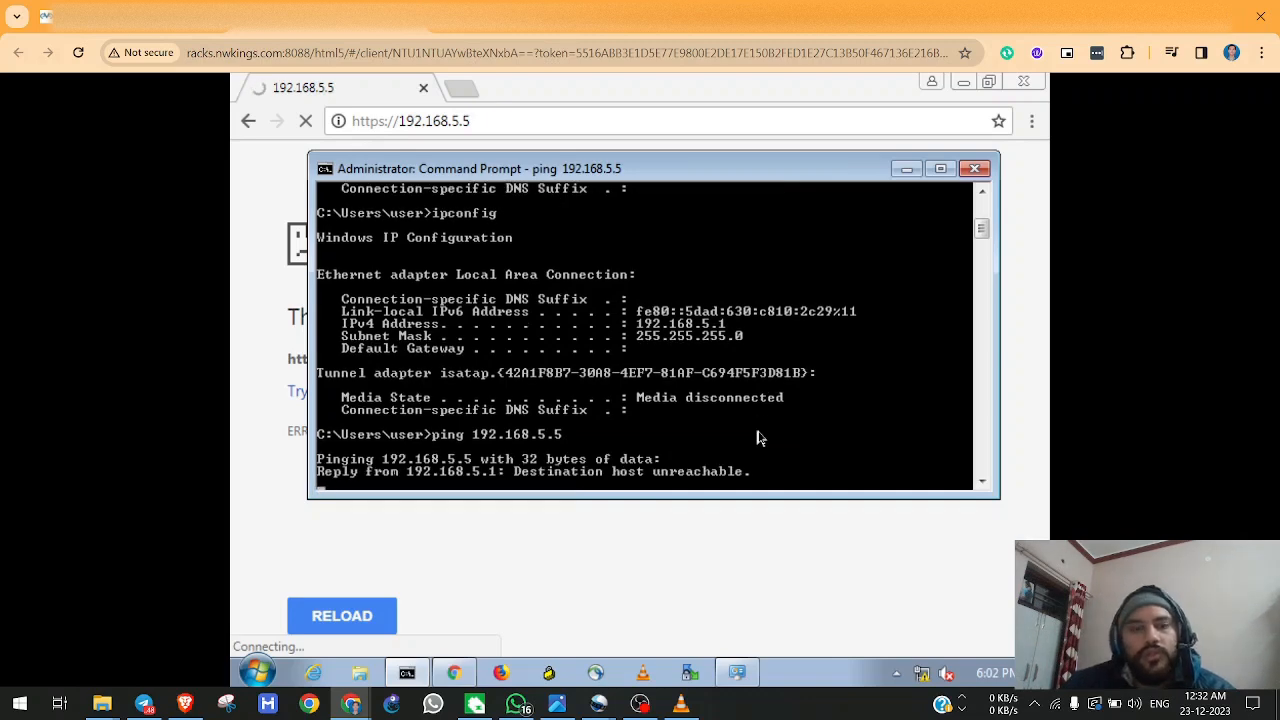
Stop the running ping, start a continuous one with ping 192.168.5.5 -t, and reposition the Command Prompt window.
key("ctrl+c")
key("Return")
key("Up")
type("-t")
key("Return")
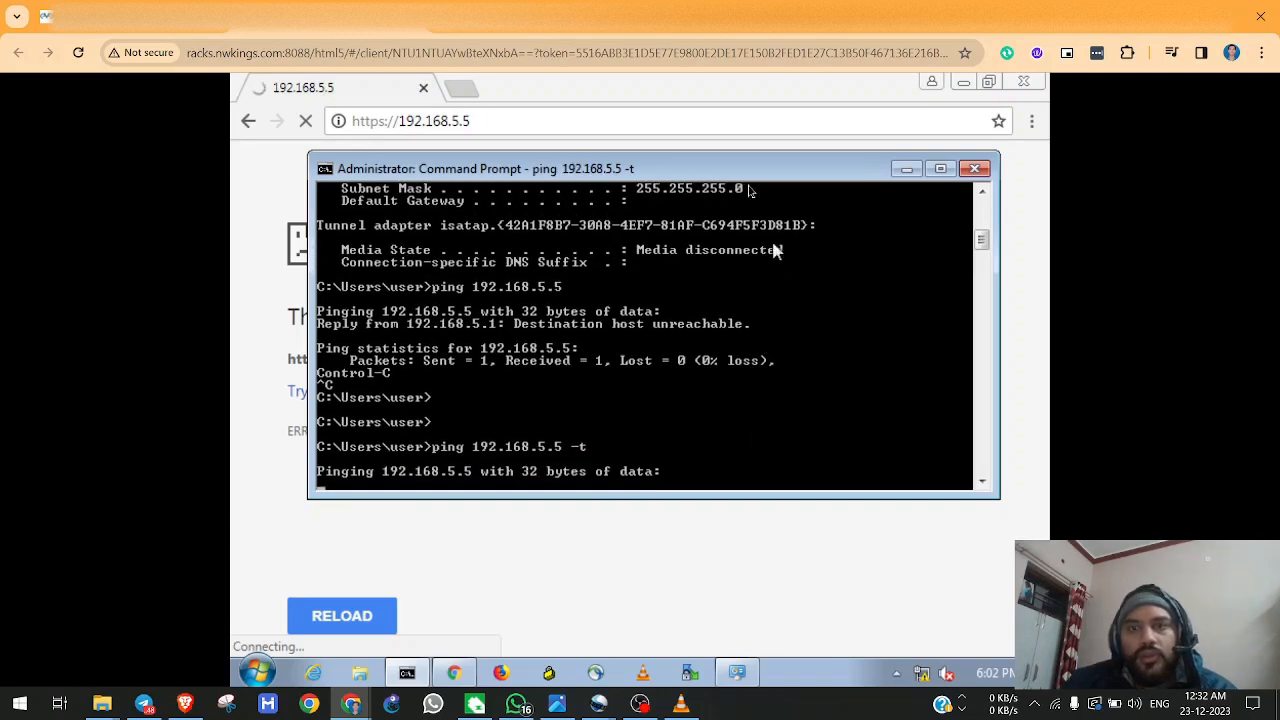
left_click_drag(733, 175, 666, 181)
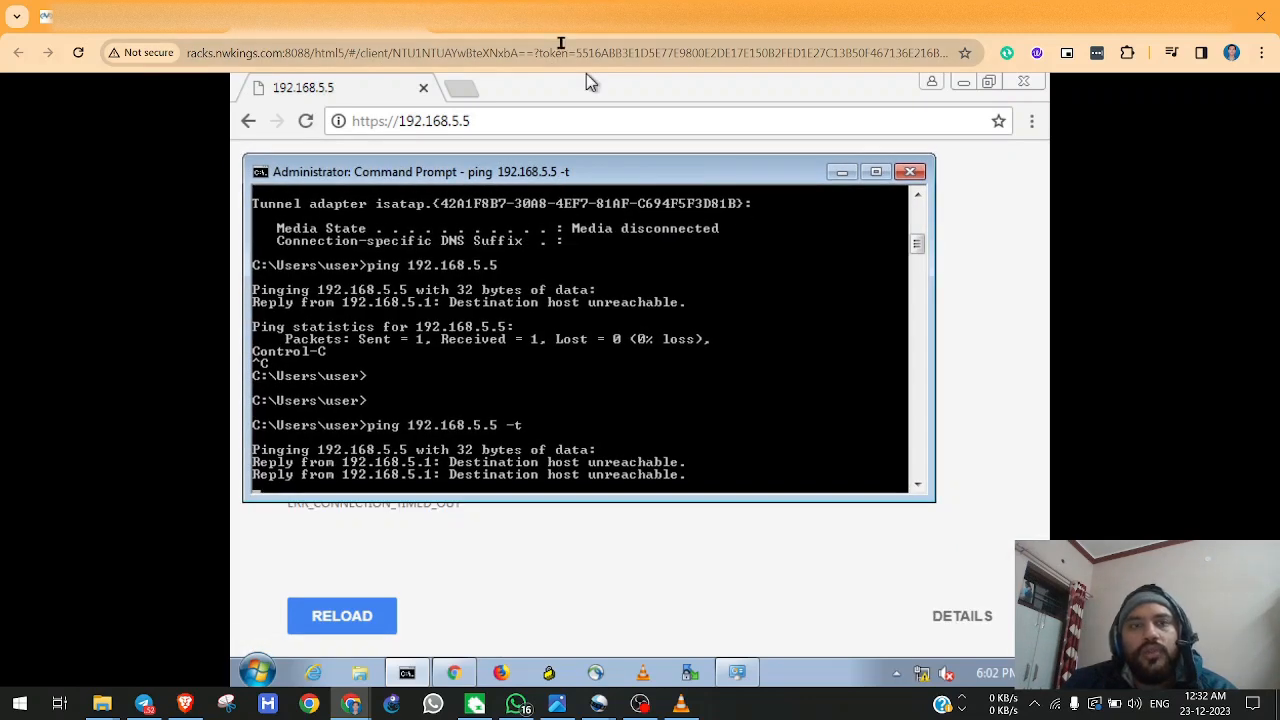
Switch to the firewall console and commit the pending management IP configuration.
left_click(542, 22)
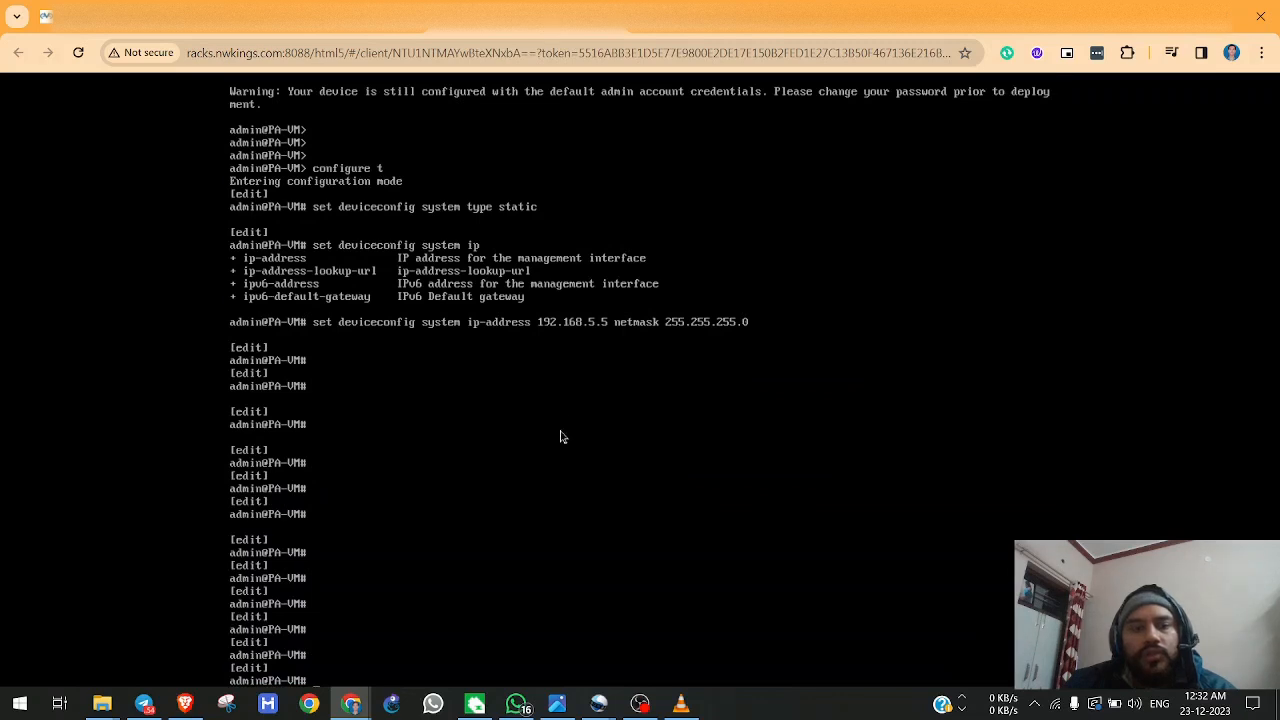
type("co")
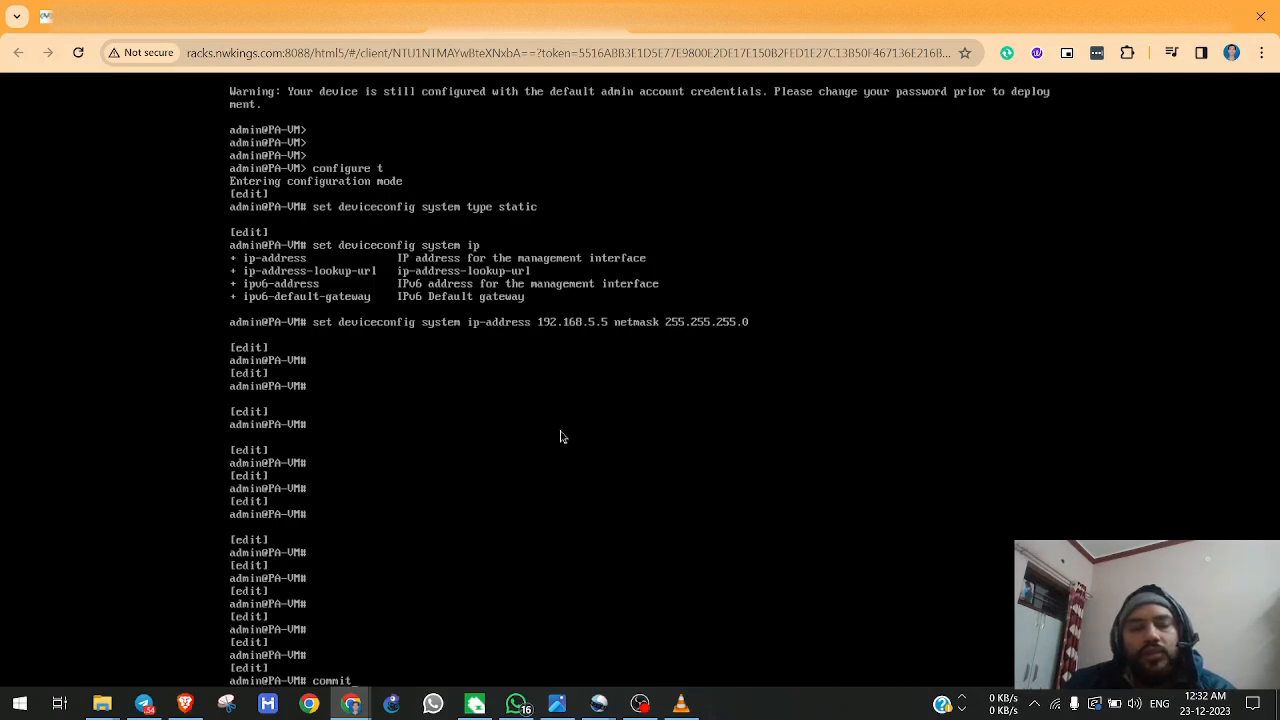
type("mmit")
key("Return")
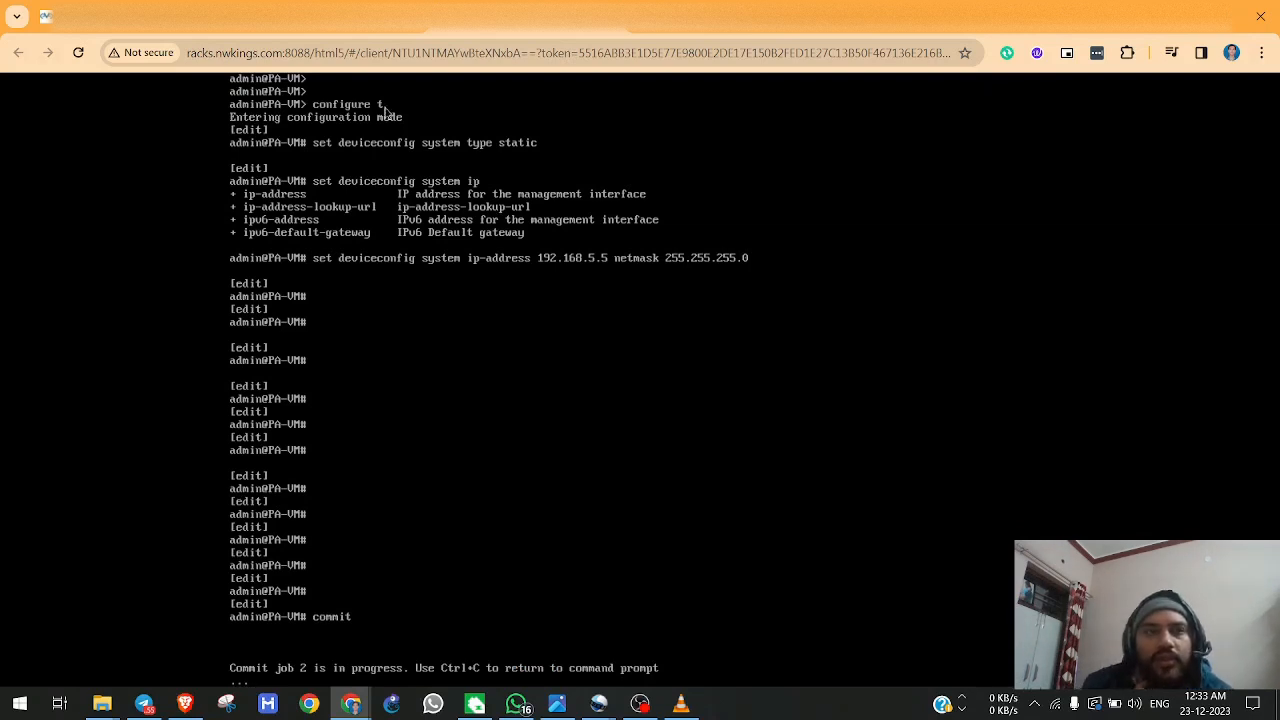
left_click(330, 30)
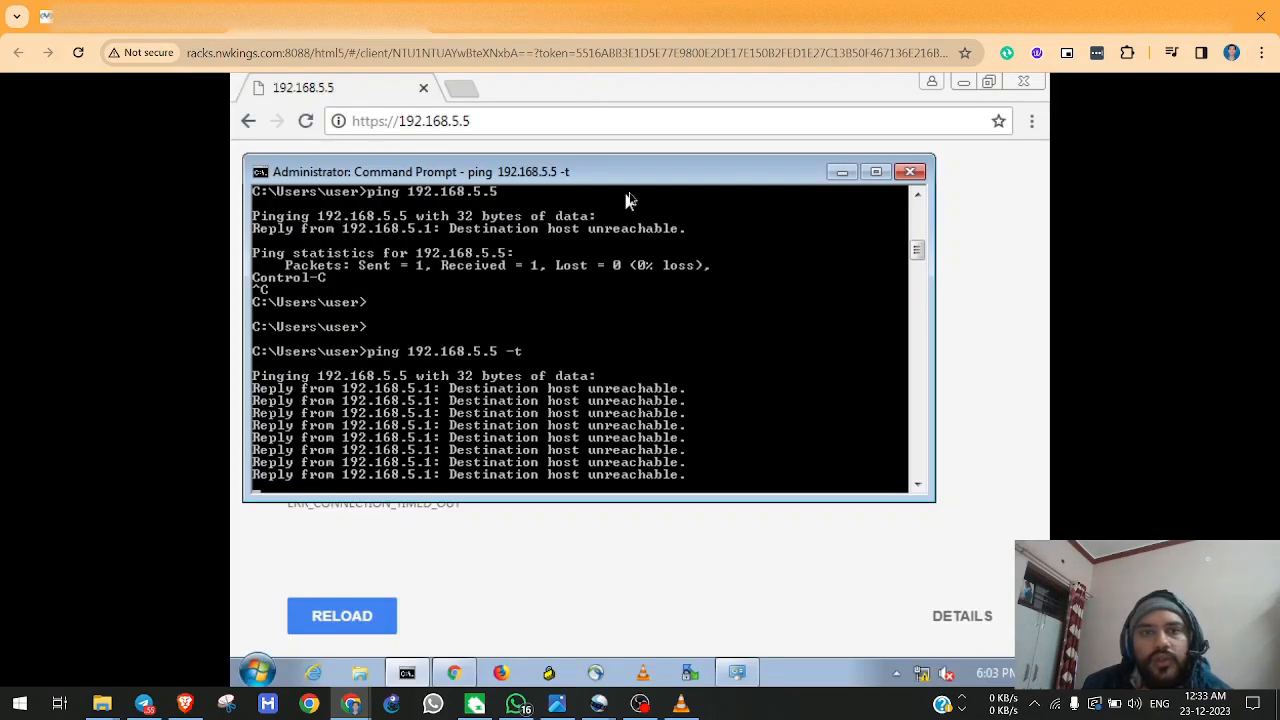
left_click_drag(637, 182, 806, 203)
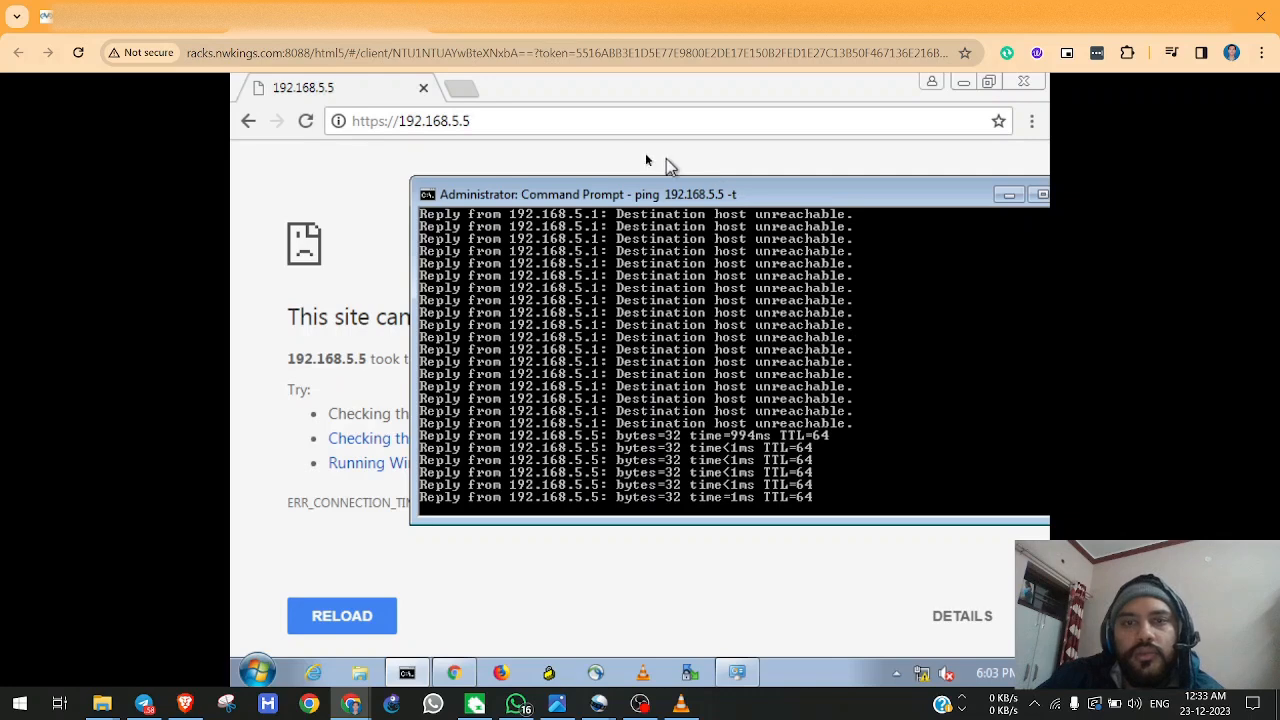
left_click(562, 123)
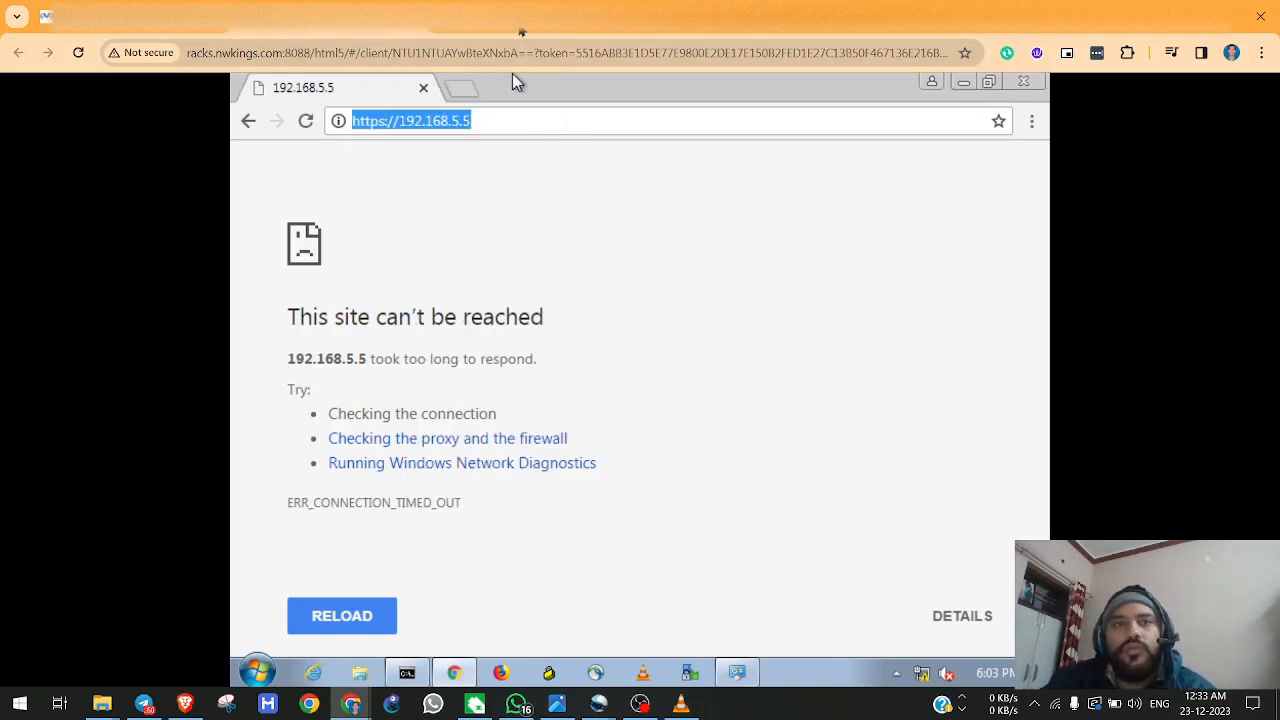
left_click(521, 31)
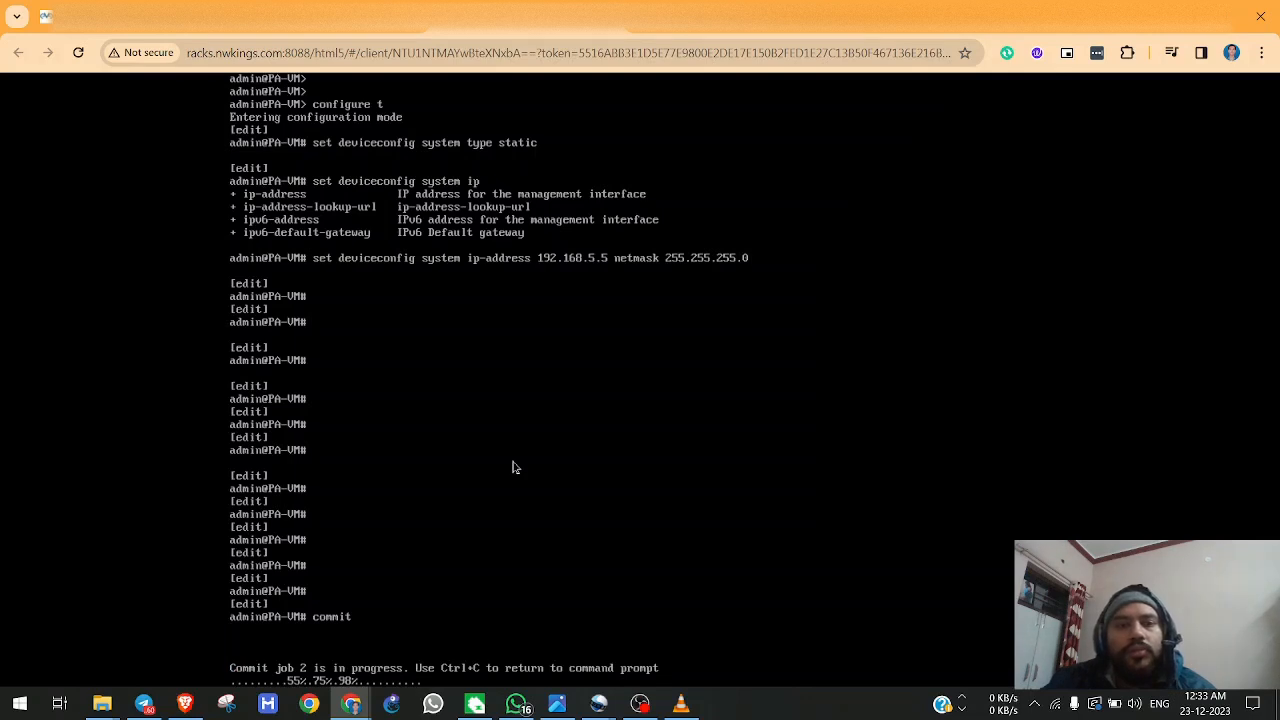
left_click(327, 34)
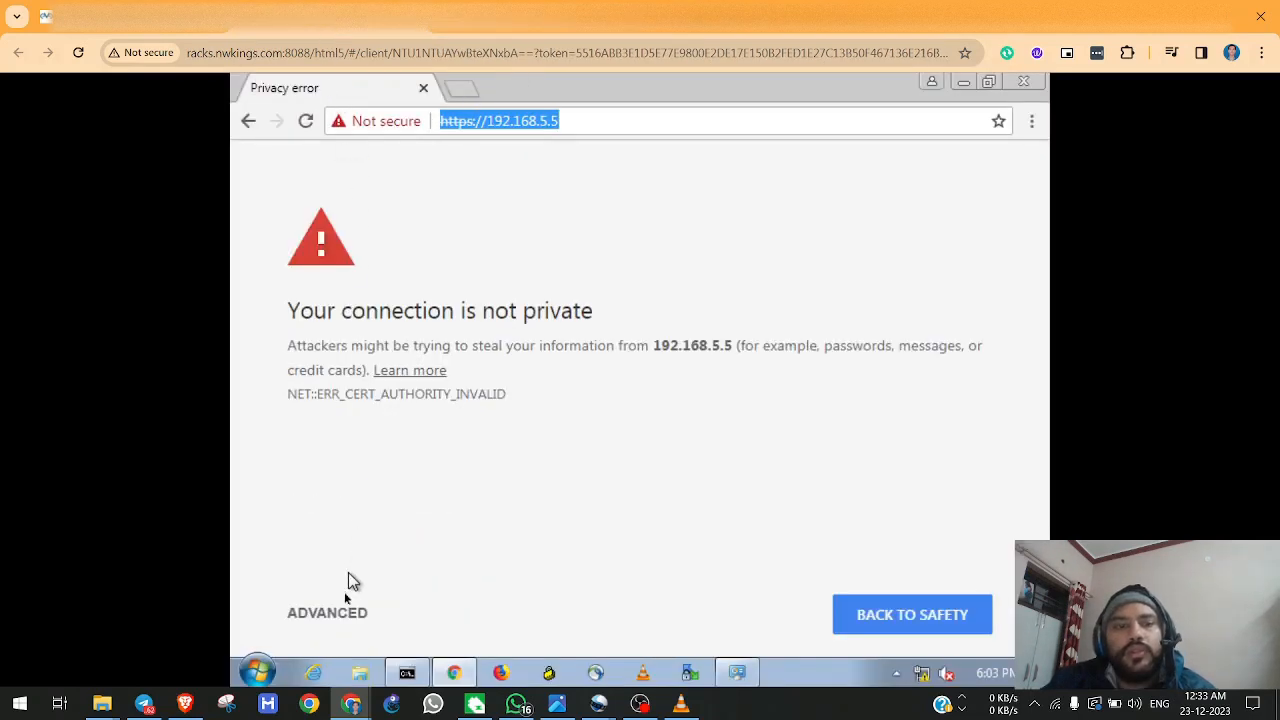
left_click(333, 613)
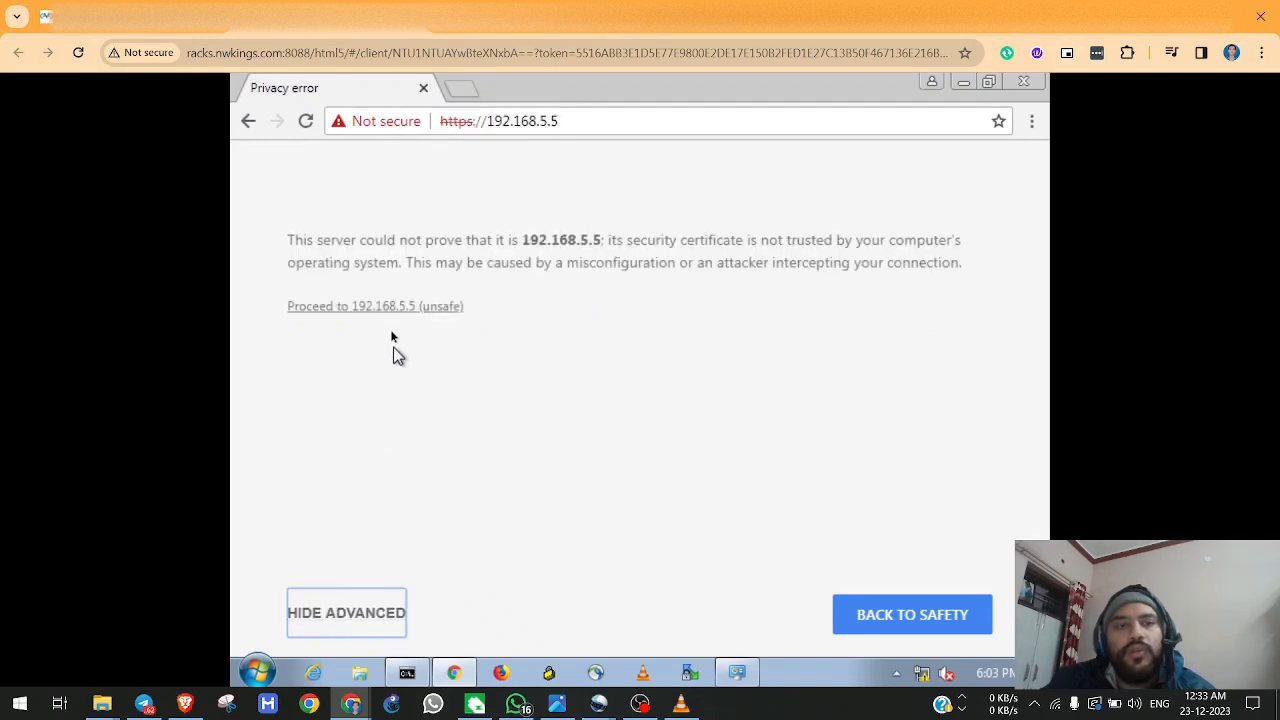
left_click(371, 308)
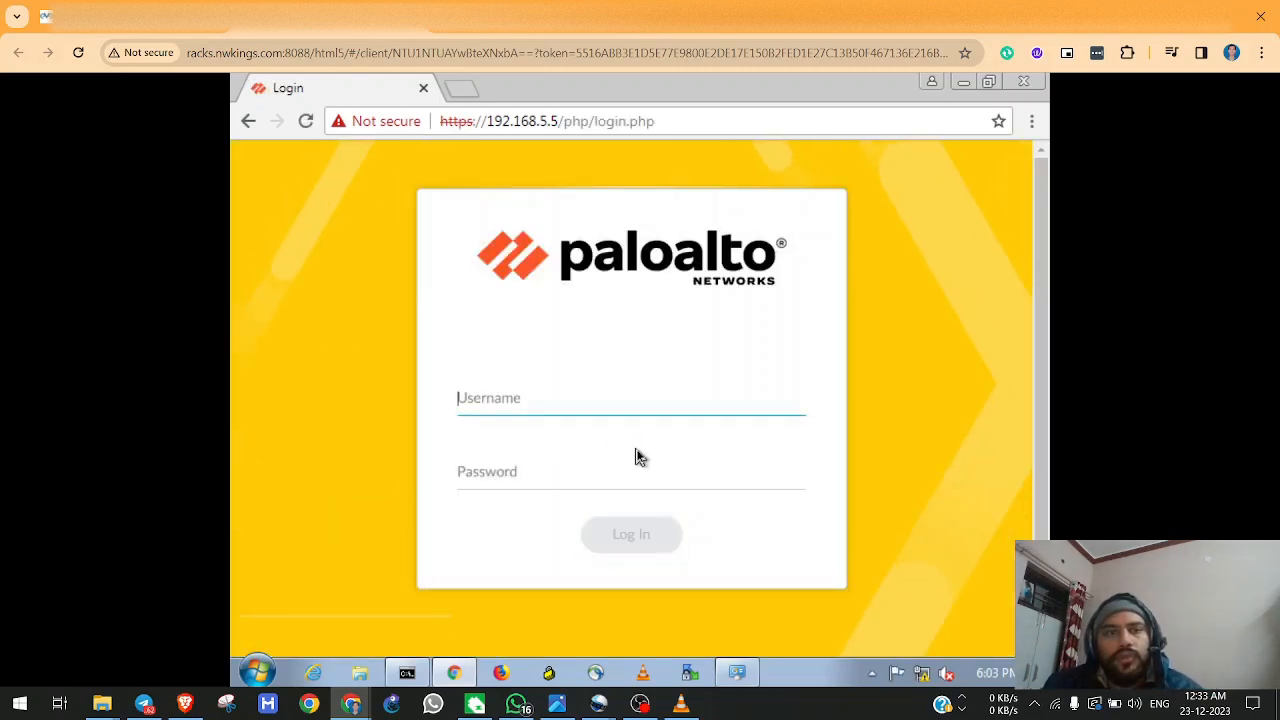
Log in to the Palo Alto web interface as admin with the account password.
type("admin")
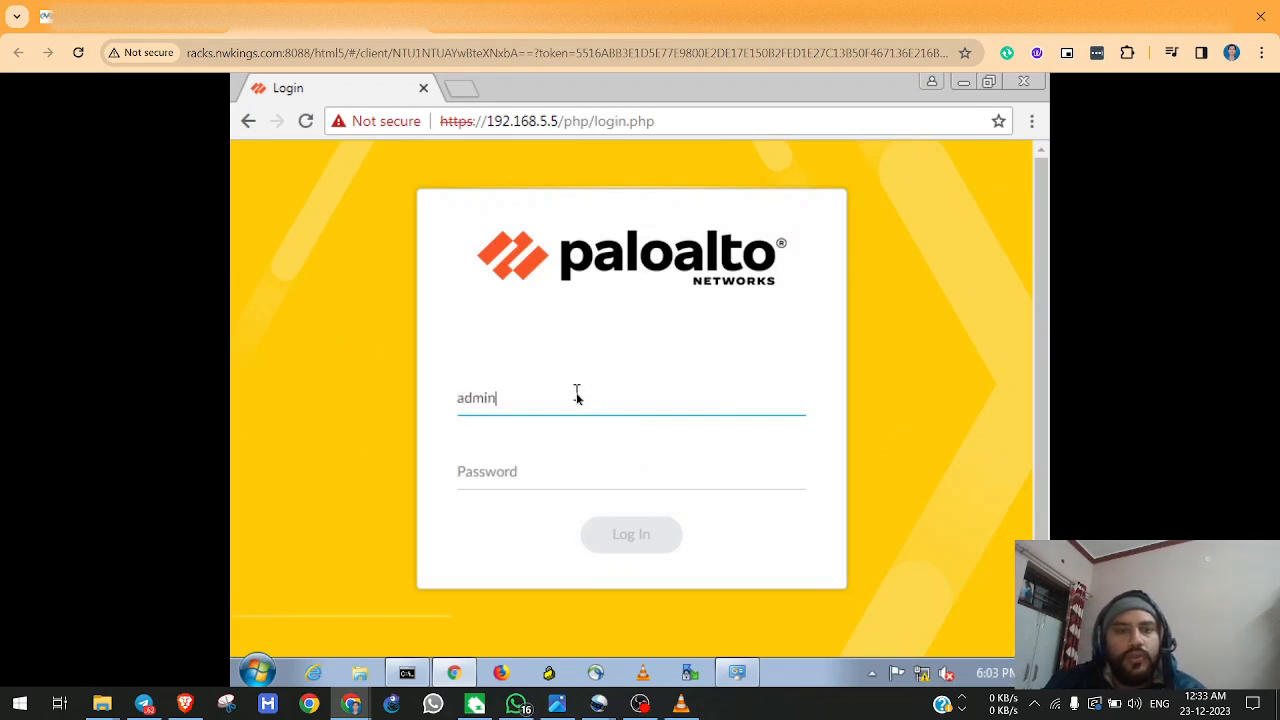
key("Tab")
type("paloalto")
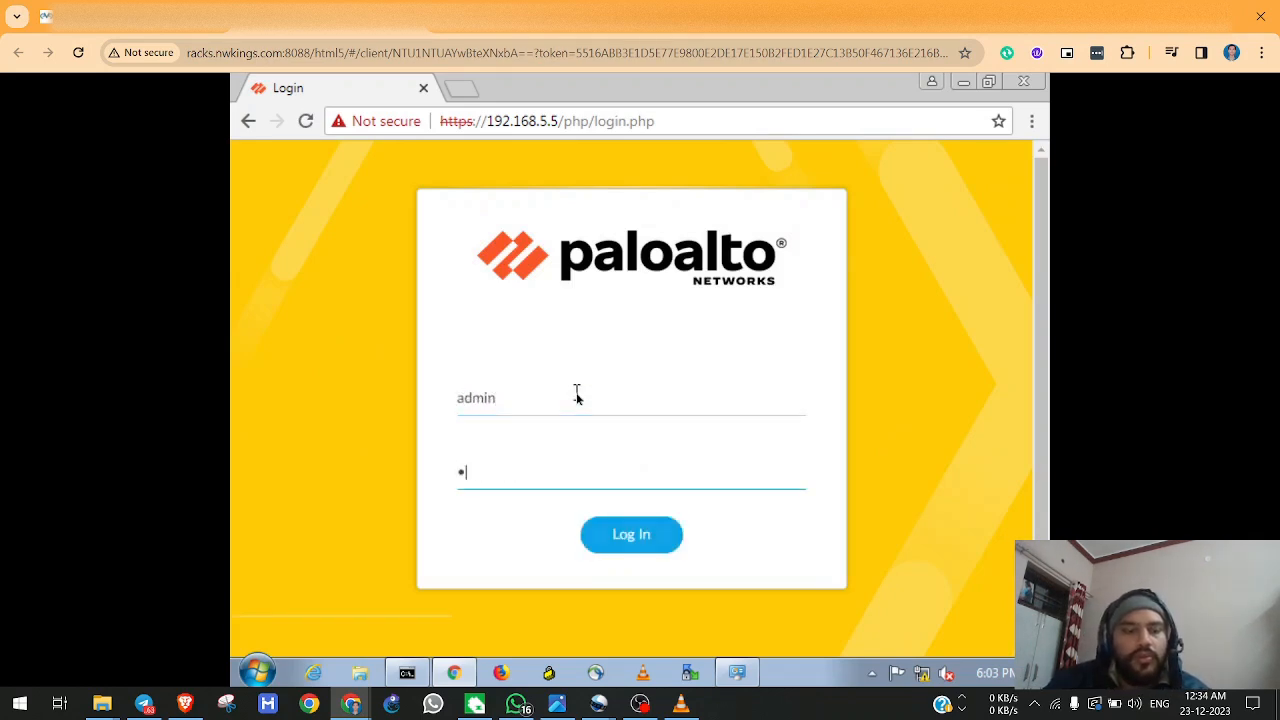
type("@123")
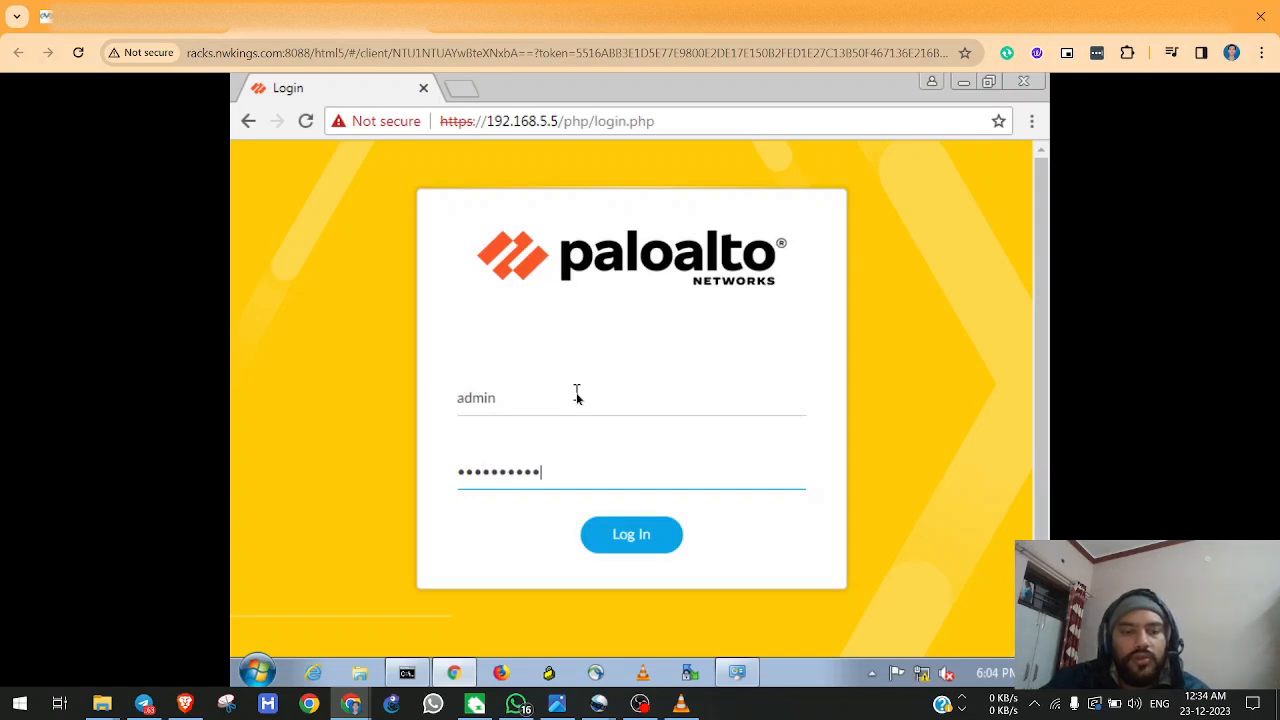
key("Return")
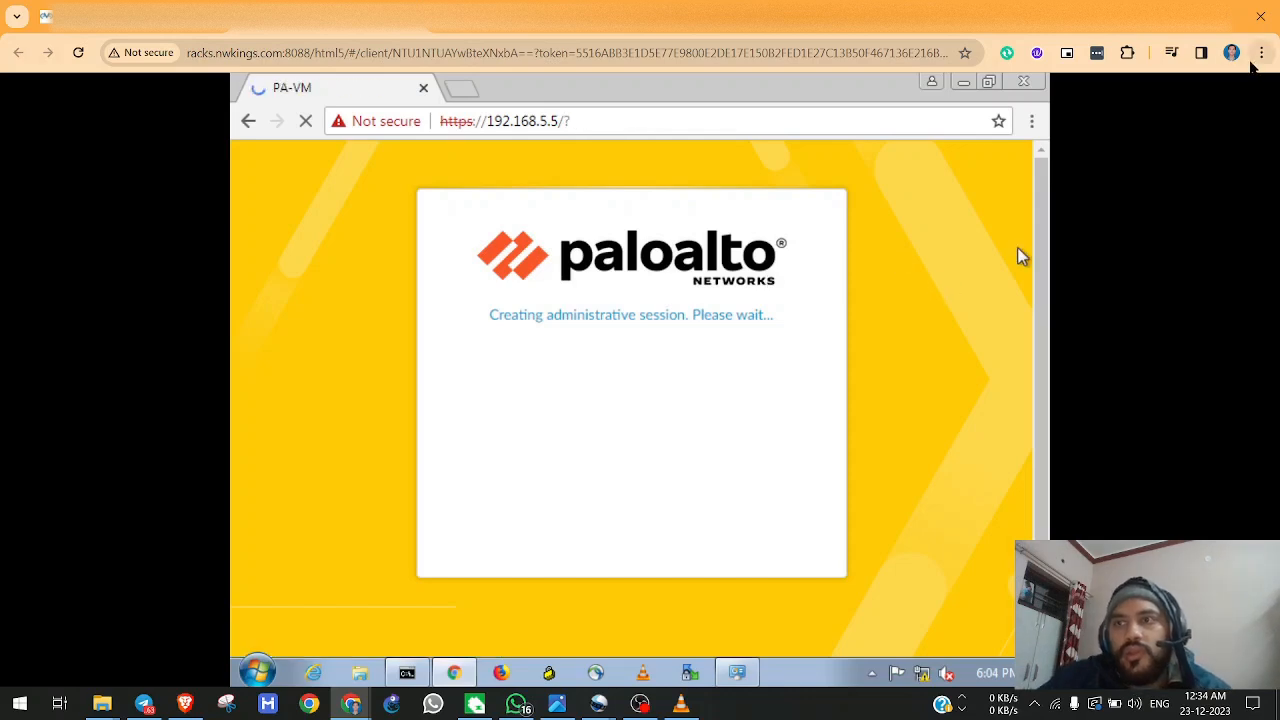
Display the remote session in full screen and postpone the telemetry data collection choice with Remind Me Later.
left_click(1261, 53)
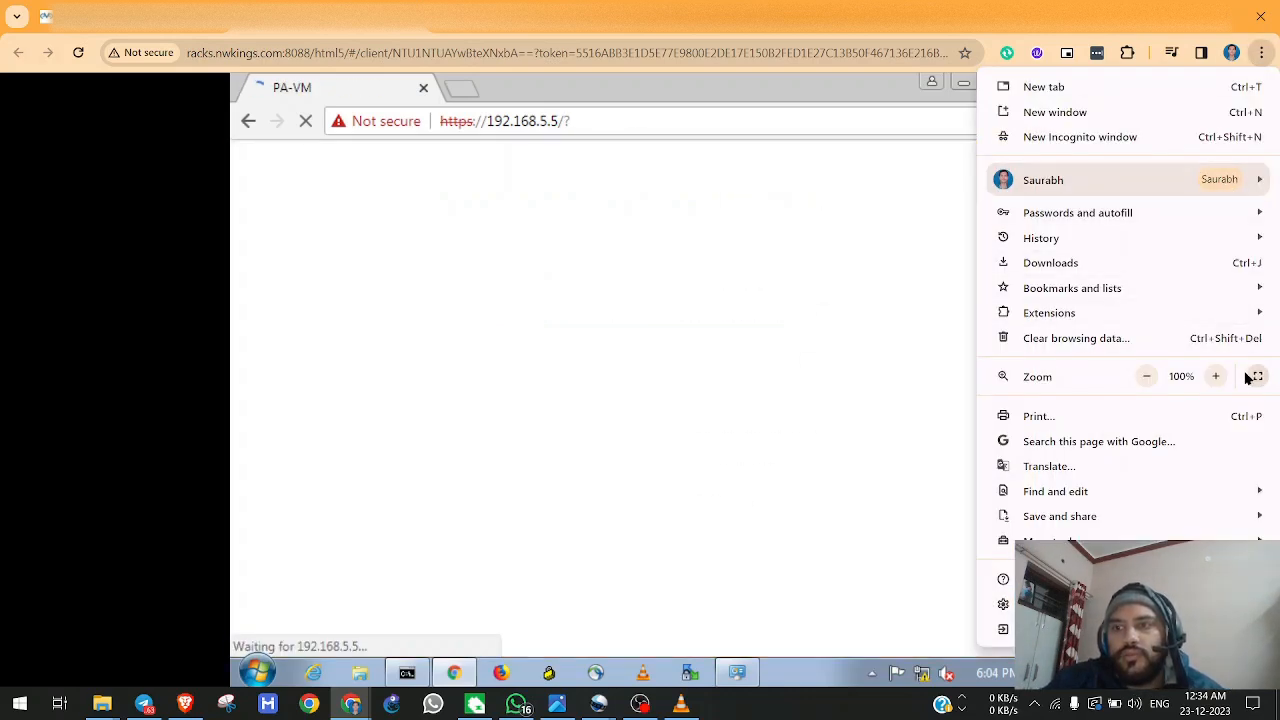
left_click(1257, 375)
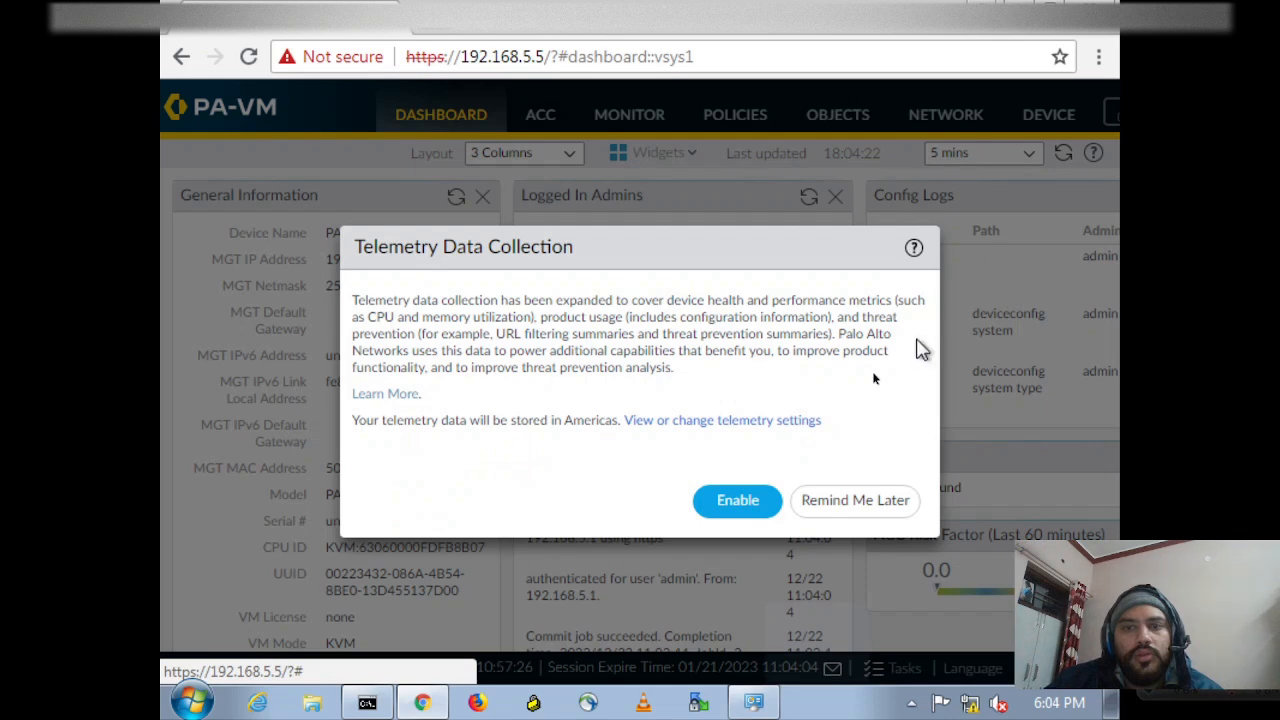
left_click(826, 500)
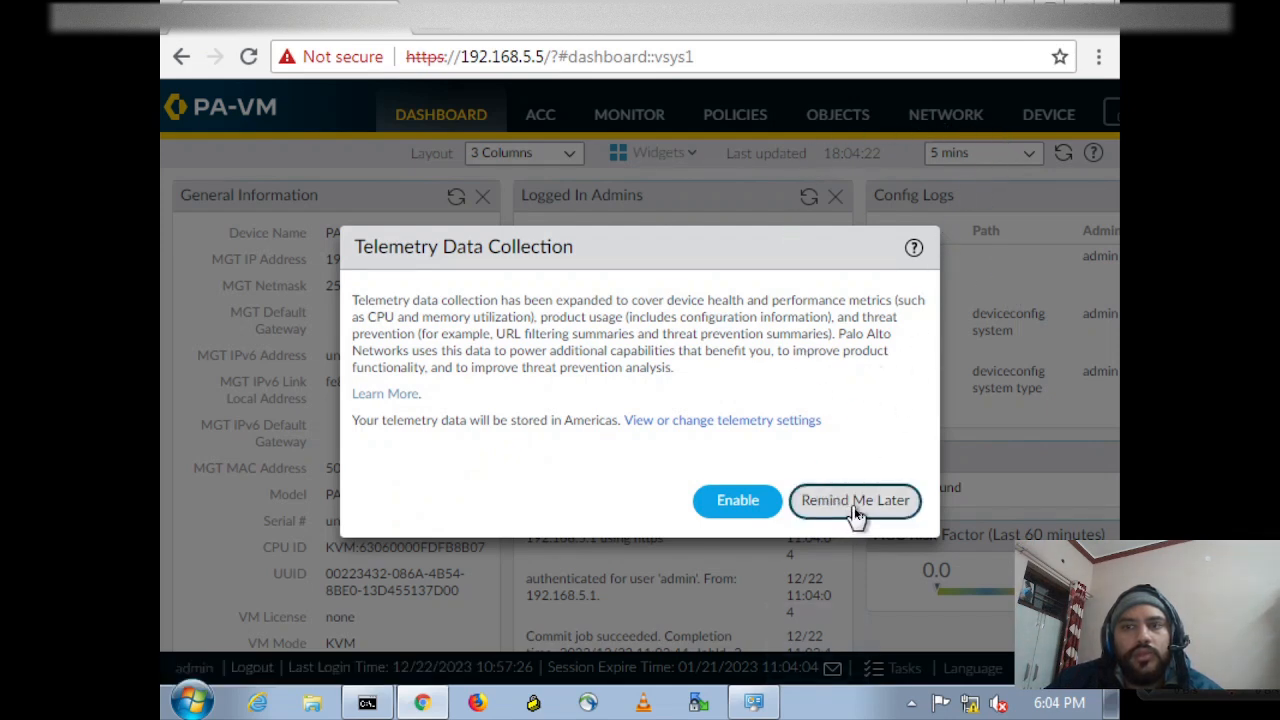
Reduce the zoom of the firewall dashboard page to 75%.
left_click(1099, 57)
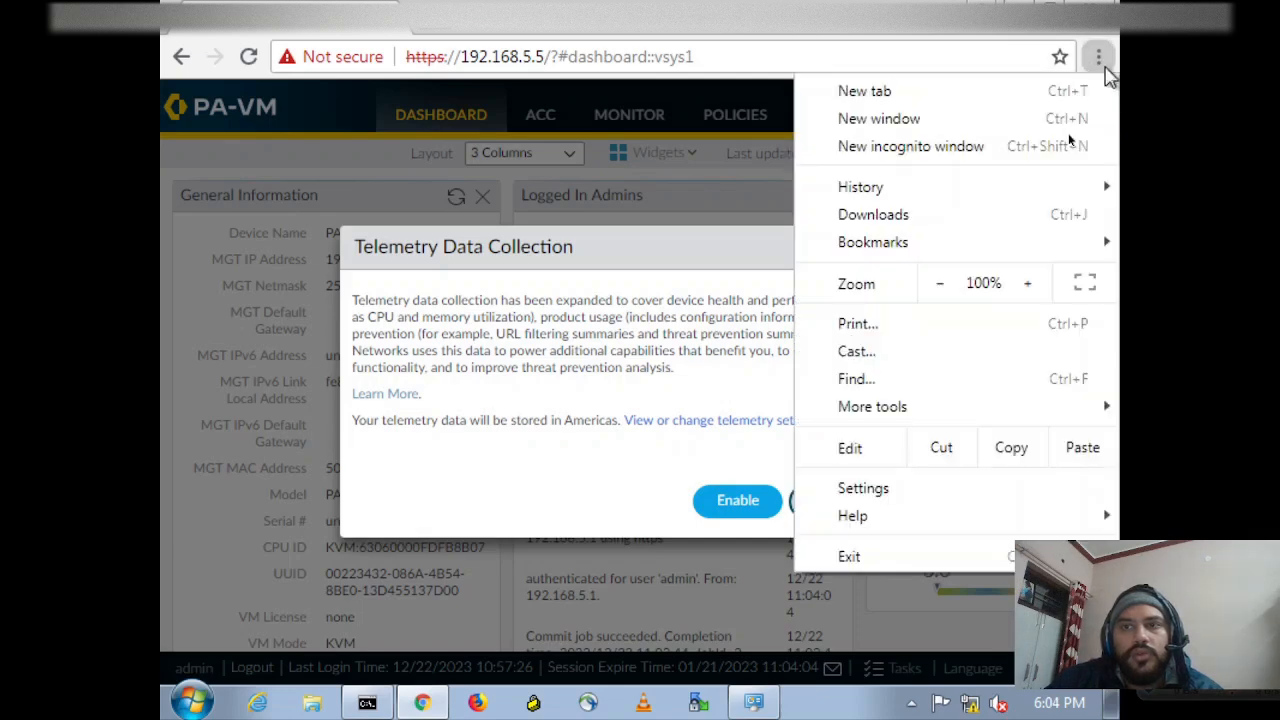
left_click(940, 284)
left_click(940, 284)
left_click(940, 284)
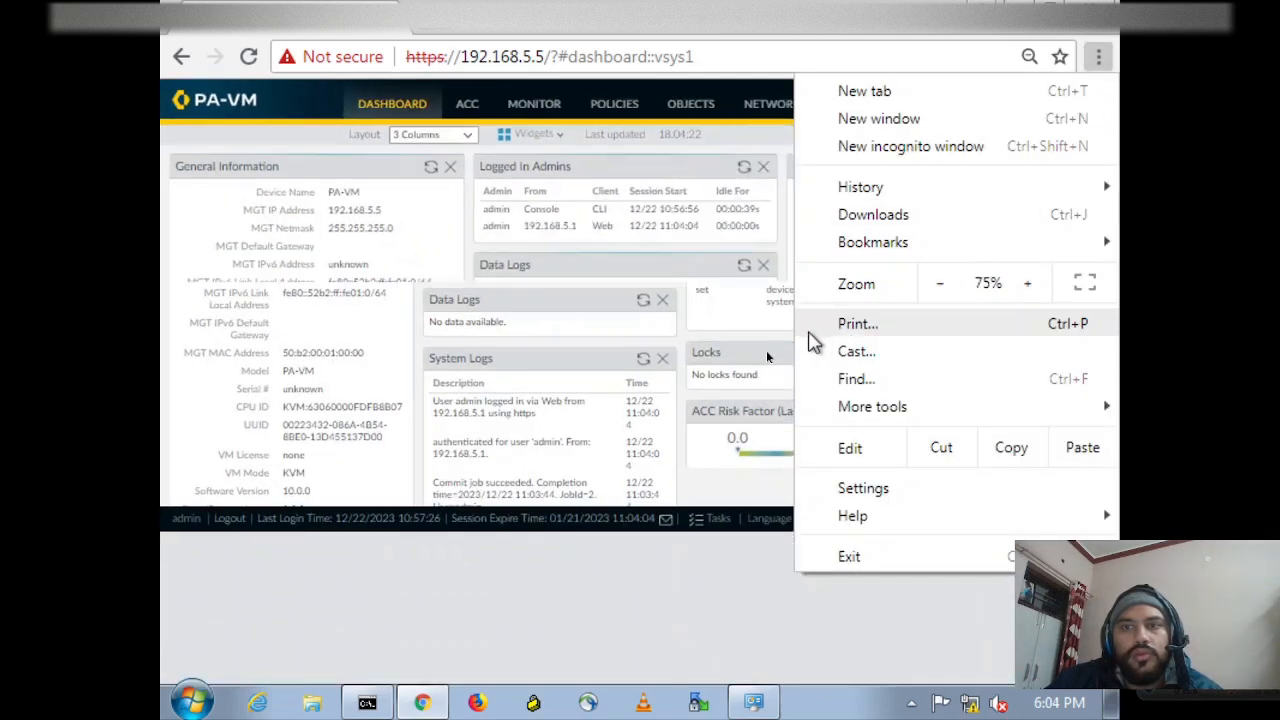
left_click(815, 628)
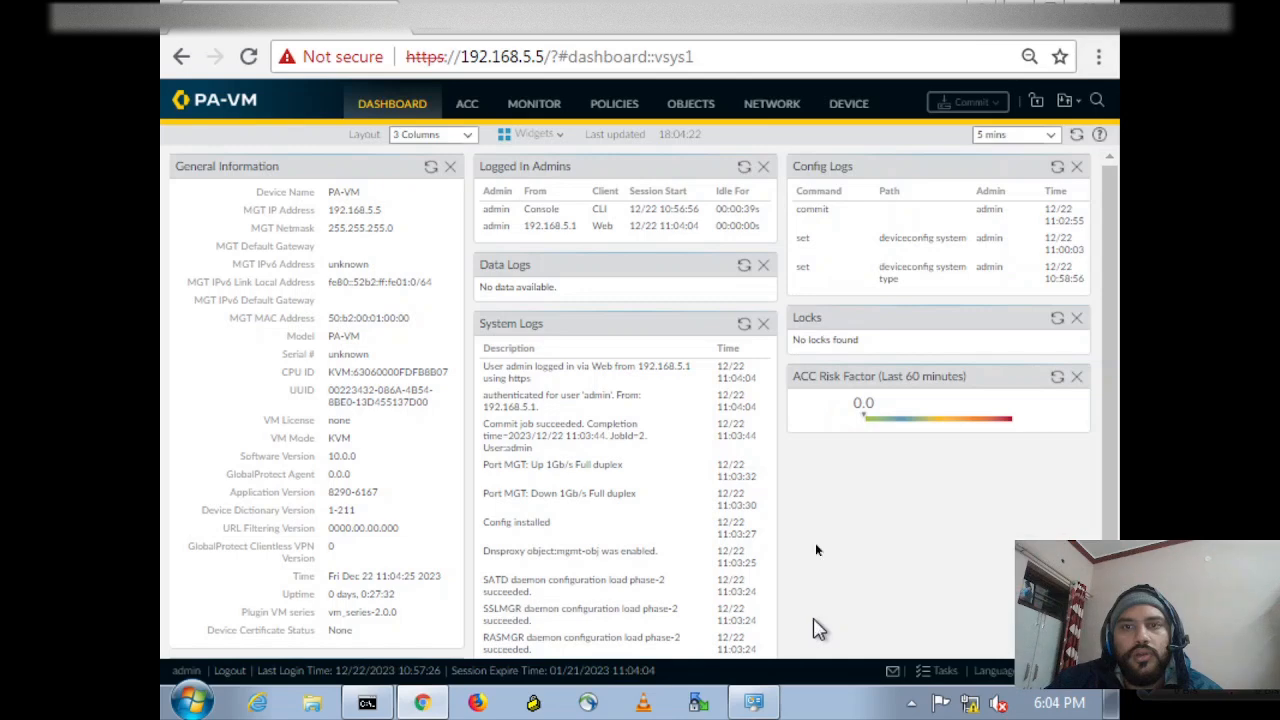
Open the settings of the Management interface in the firewall's device setup.
left_click(790, 110)
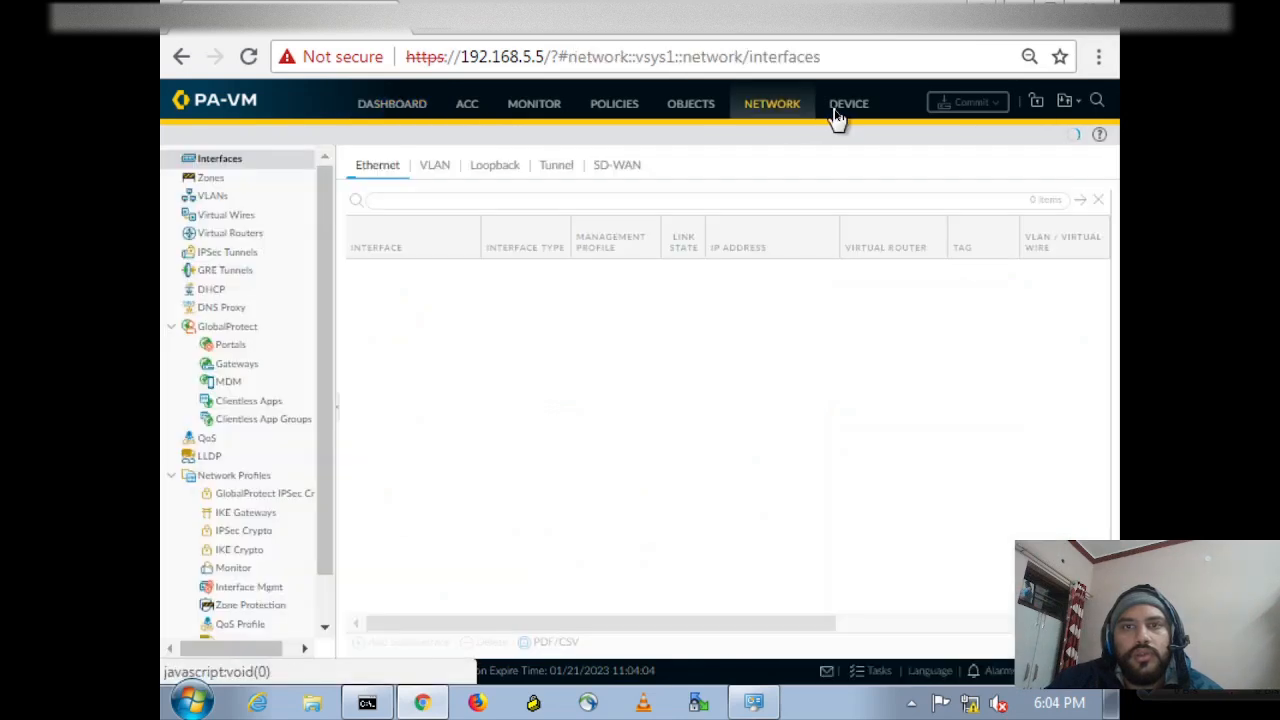
left_click(839, 112)
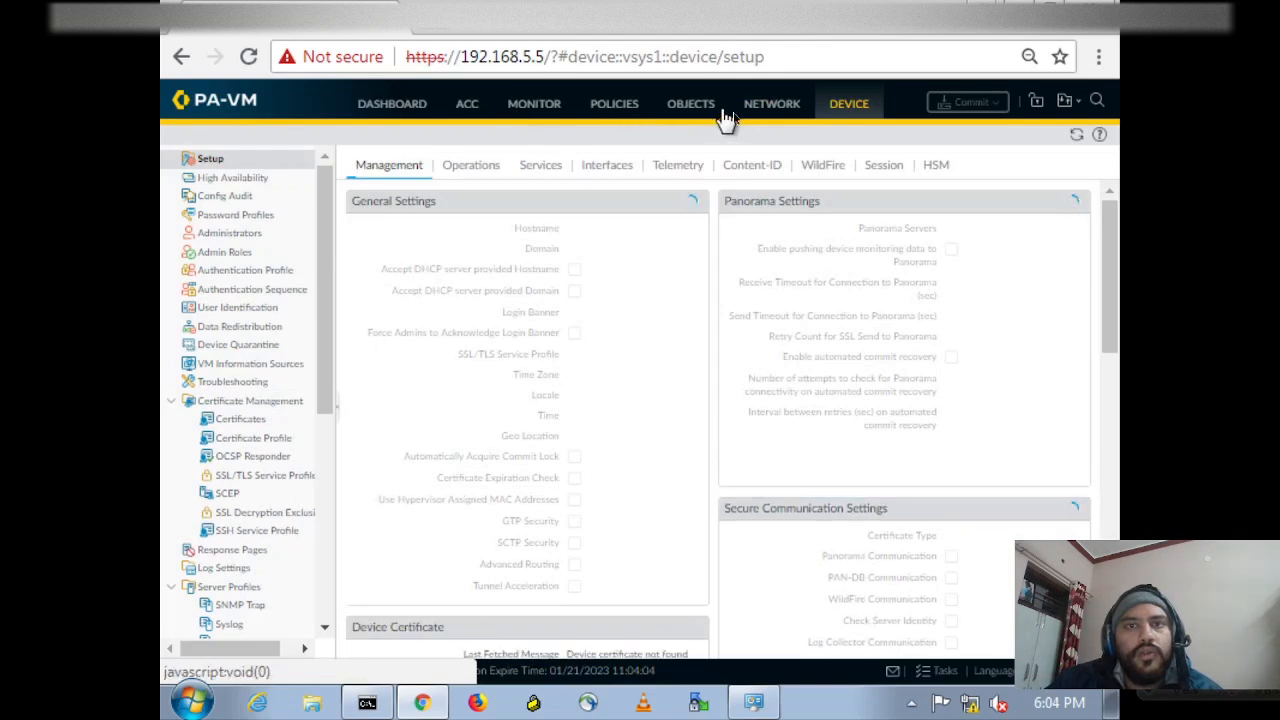
left_click(775, 117)
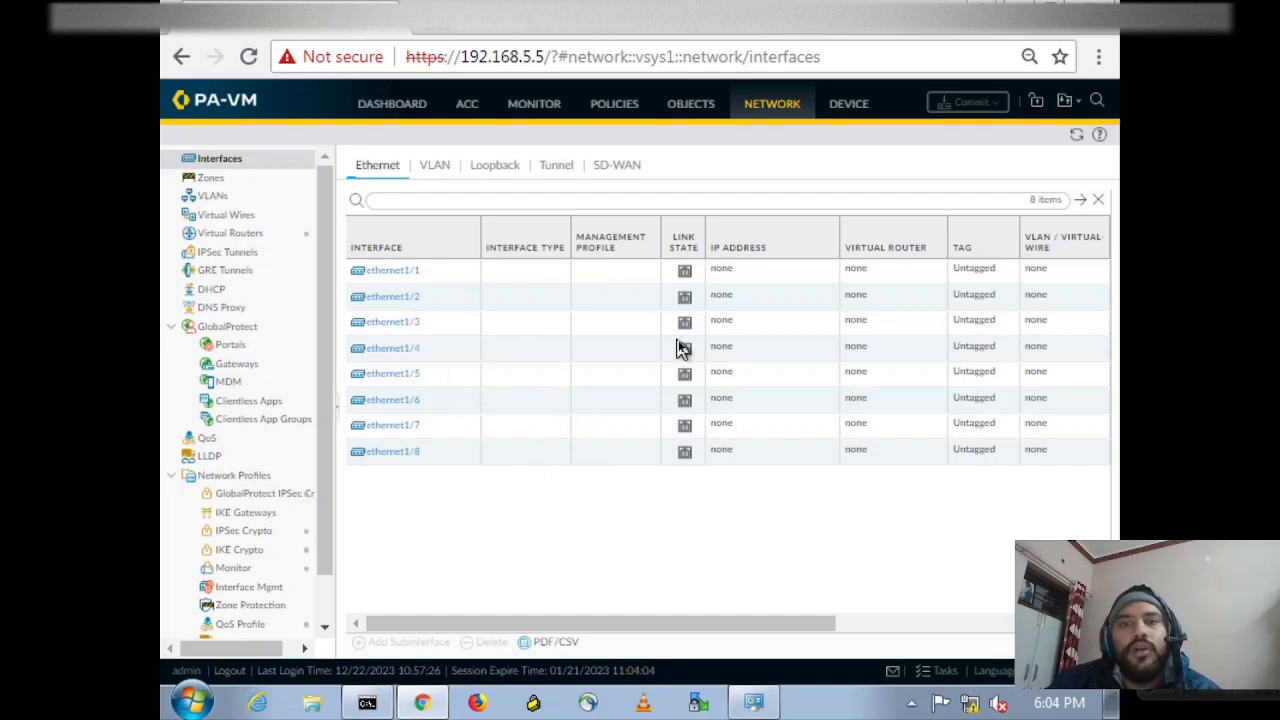
left_click(852, 106)
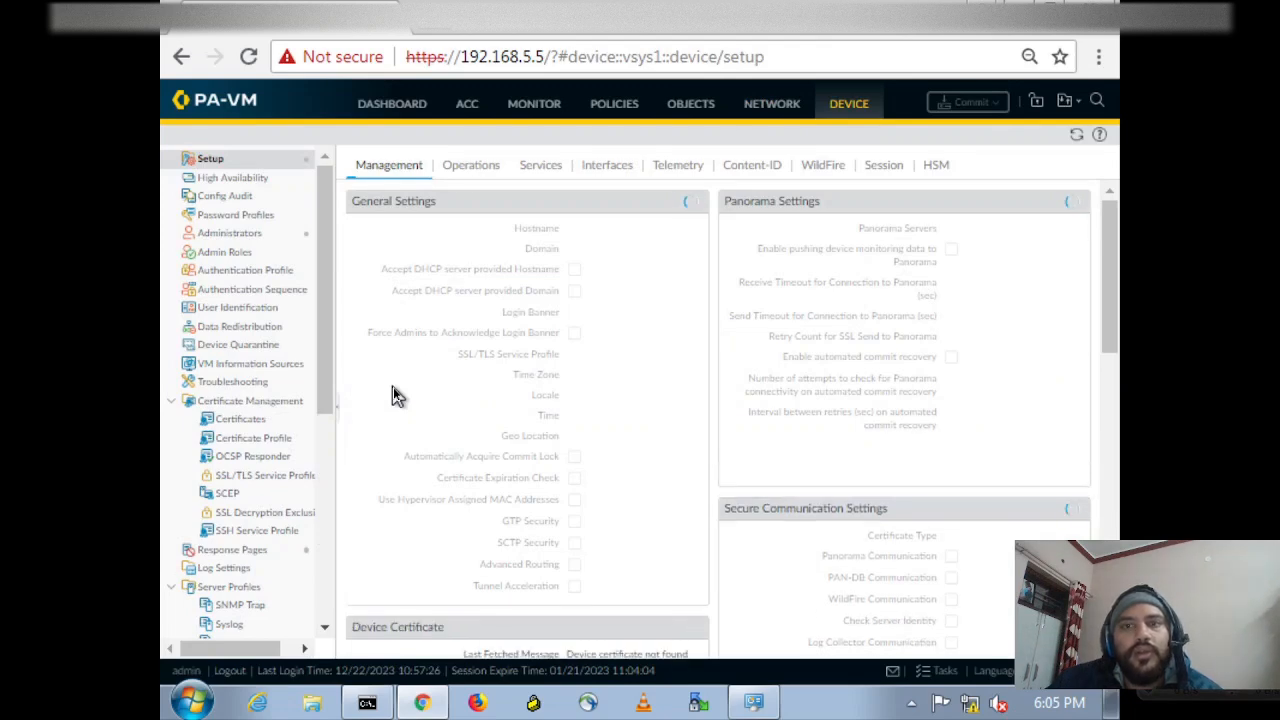
left_click(612, 169)
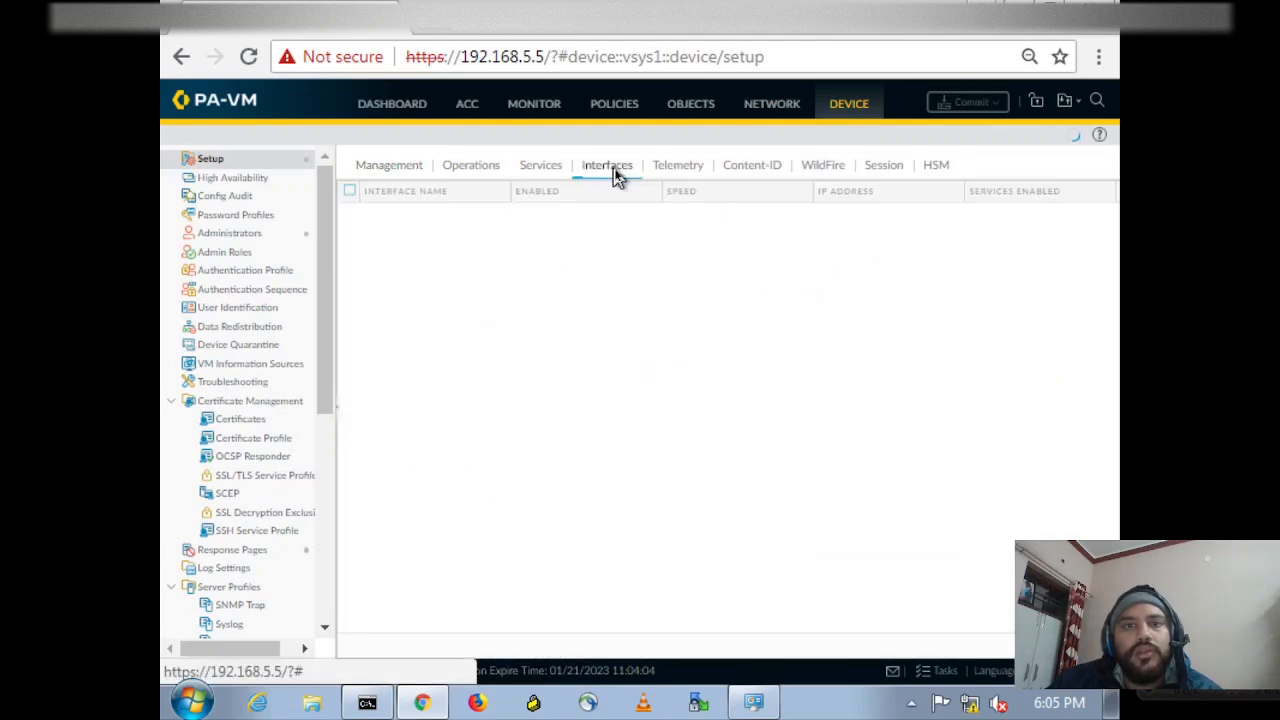
left_click(363, 217)
left_click(368, 213)
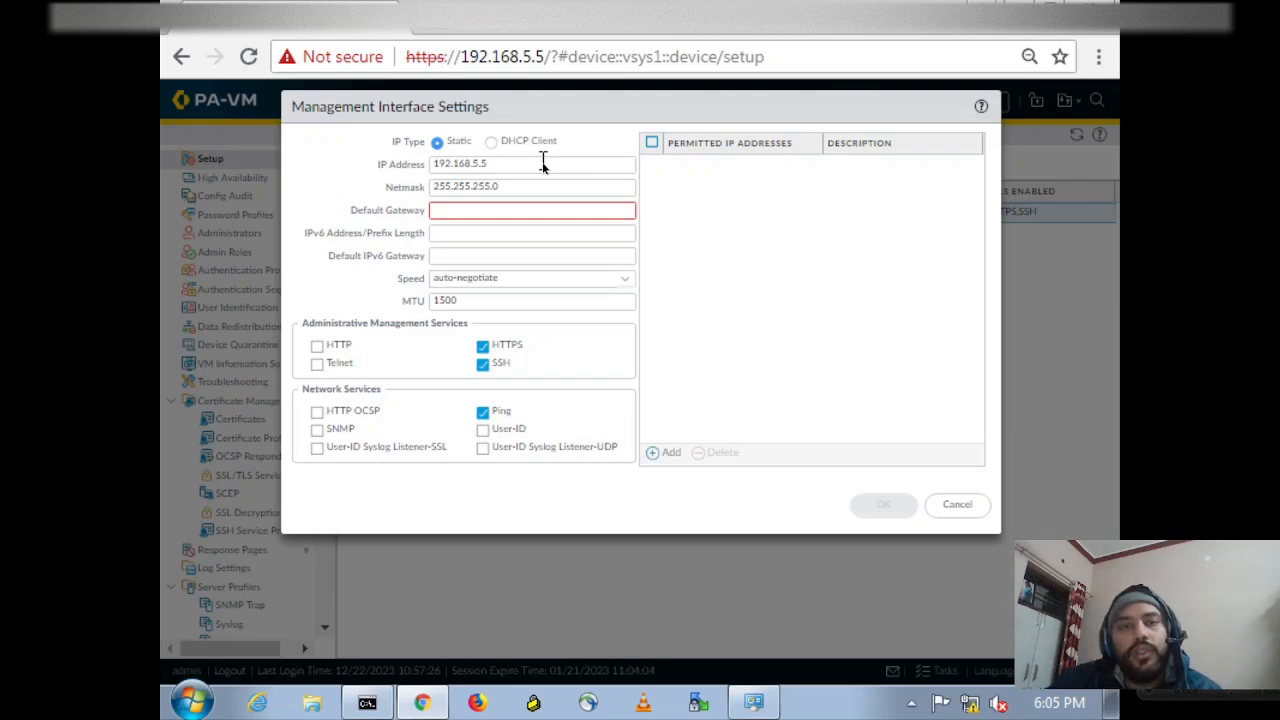
Set the management IP address to 192.168.5.10 and the default gateway to 192.168.5.7, and accept the settings.
left_click(543, 165)
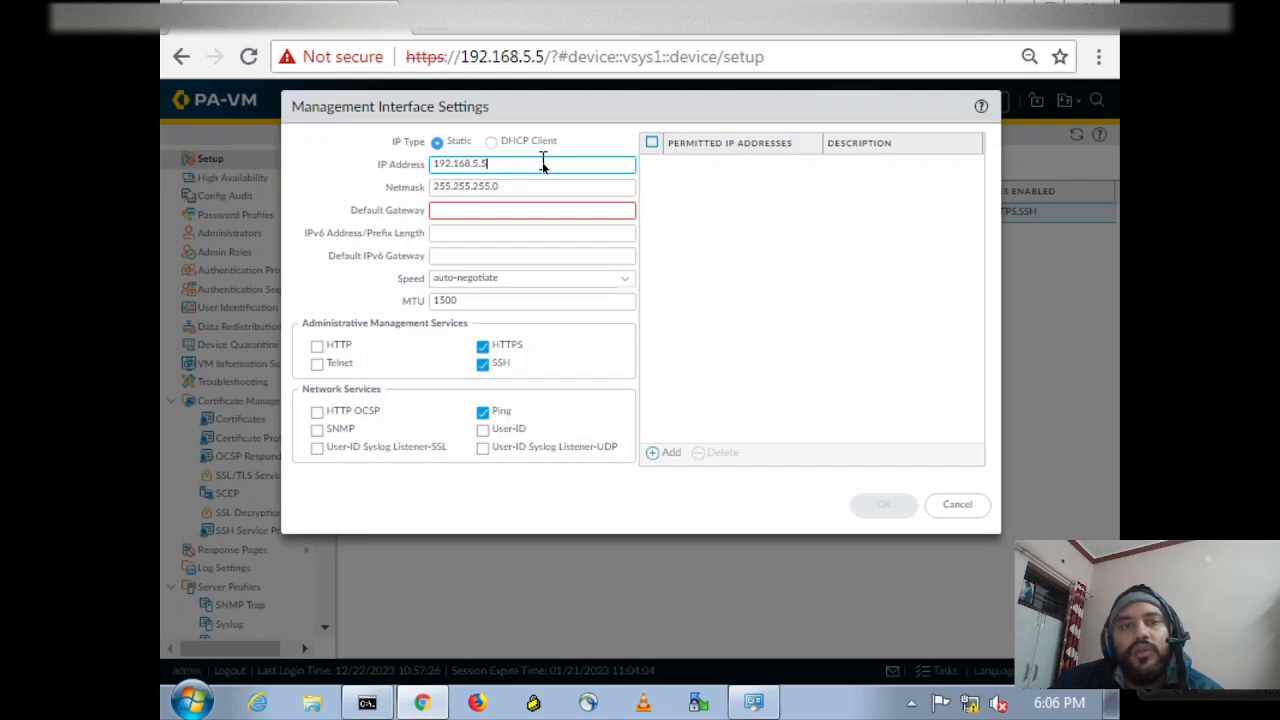
key("BackSpace")
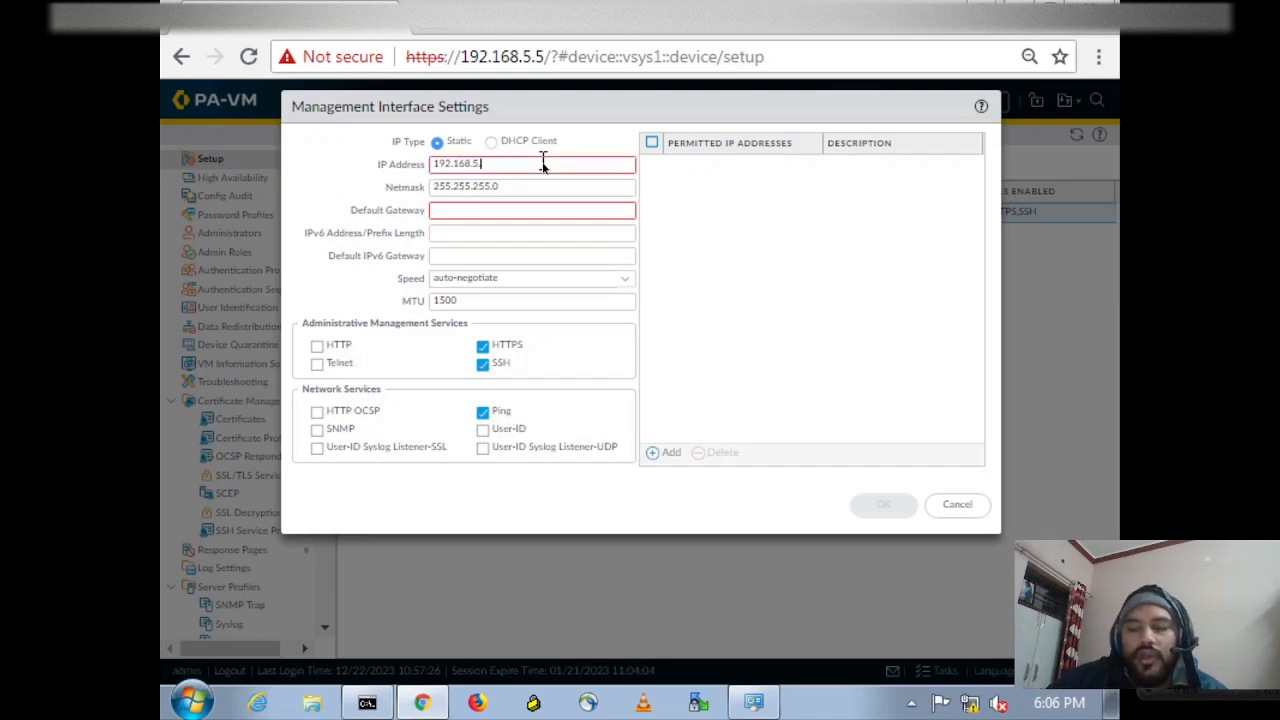
type("10")
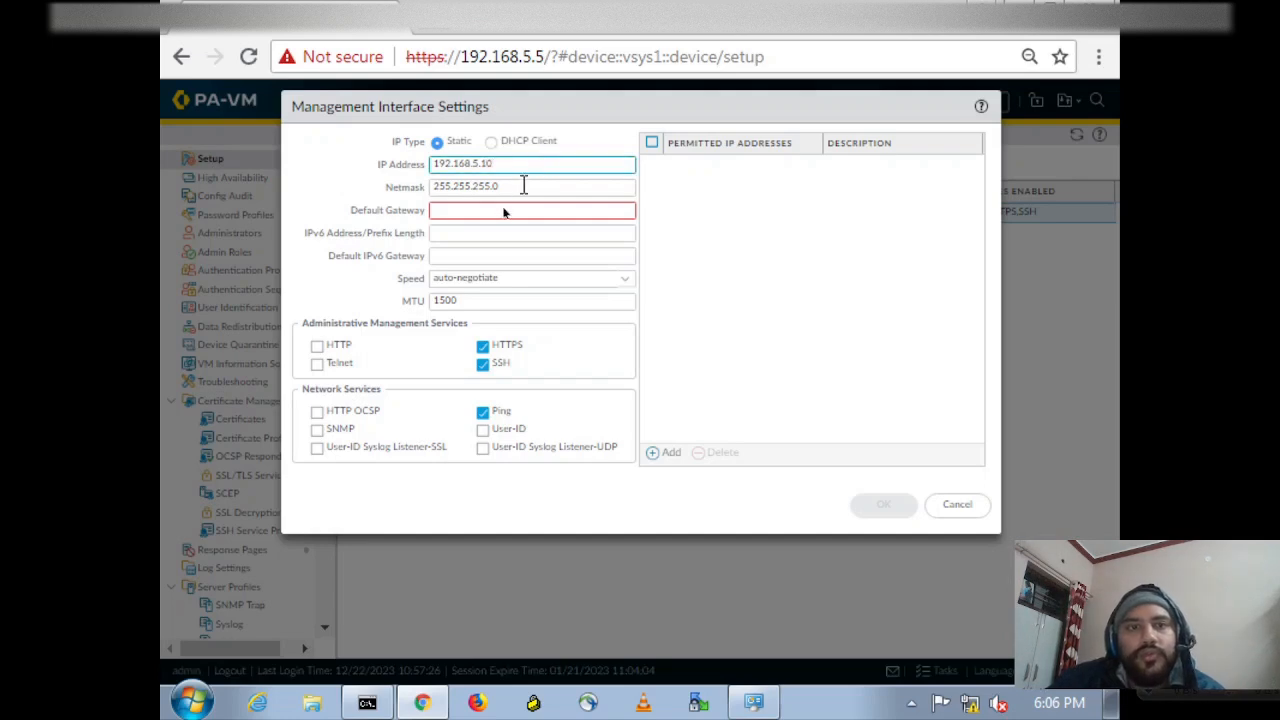
left_click(495, 212)
type("192.168.")
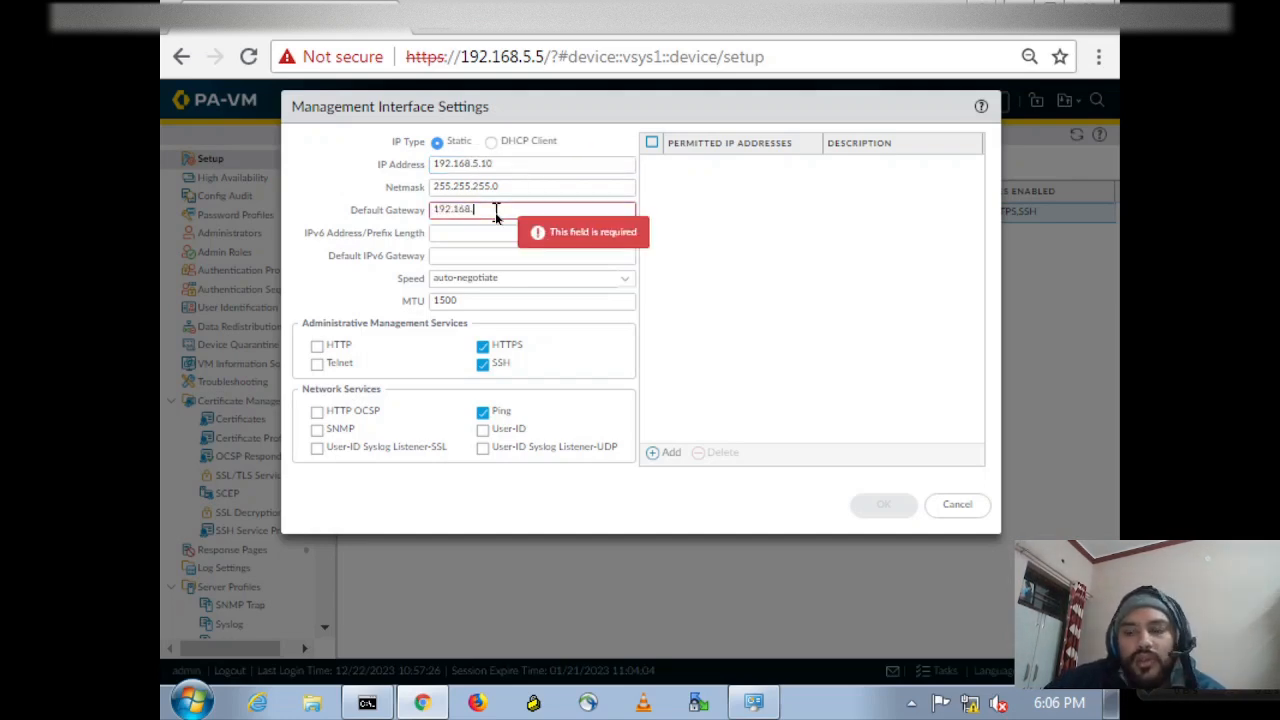
type("5.")
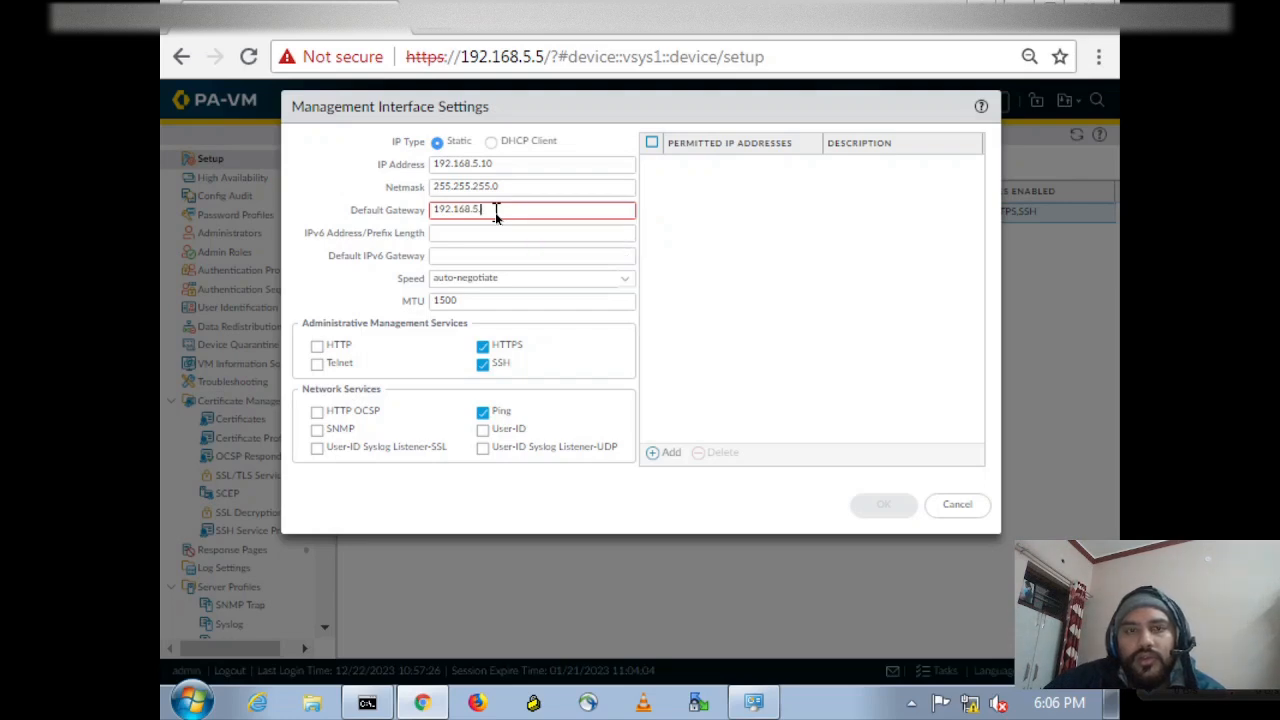
type("7")
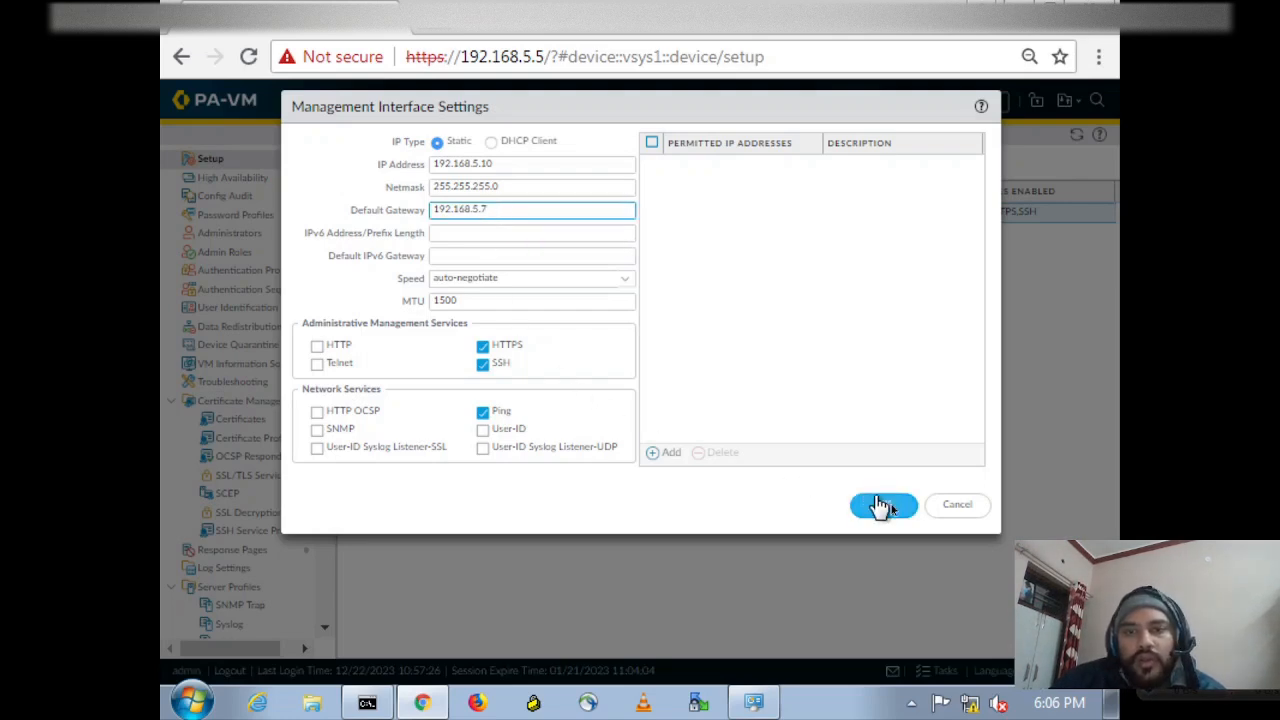
left_click(884, 505)
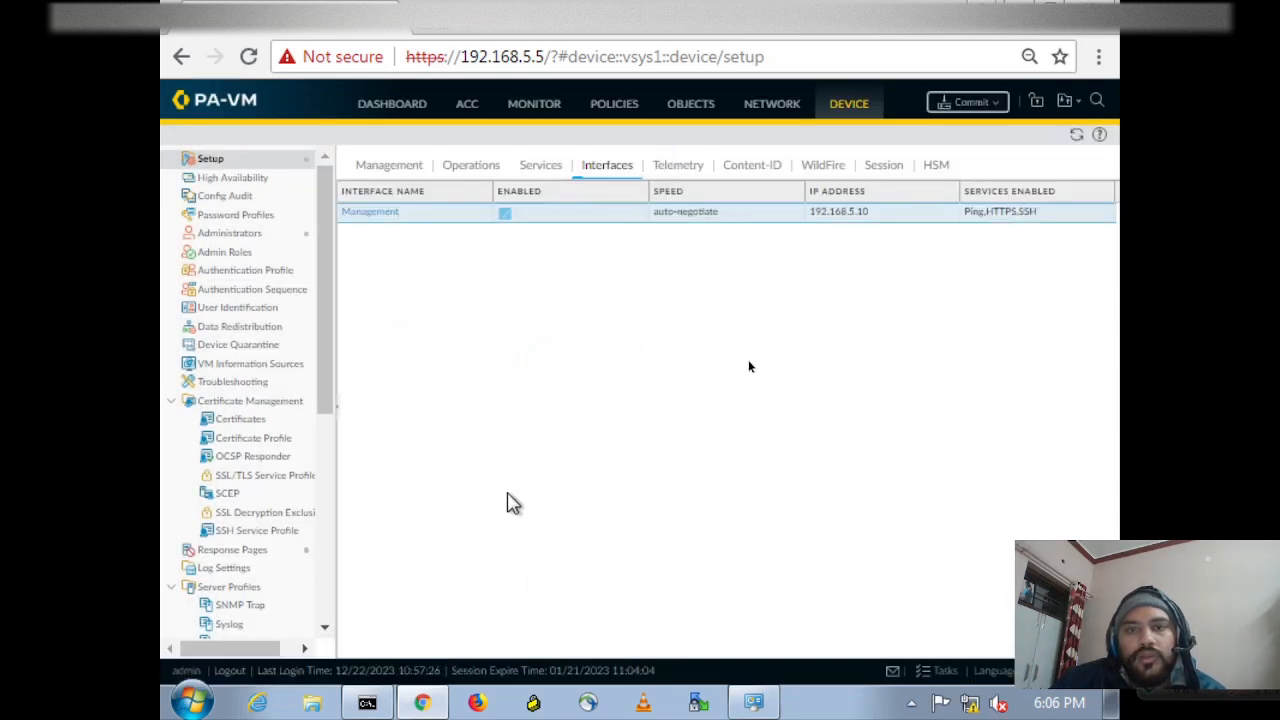
Leave full screen, return to Command Prompt, and stop the continuous ping to 192.168.5.5.
mouse_move(863, 1)
left_click(638, 57)
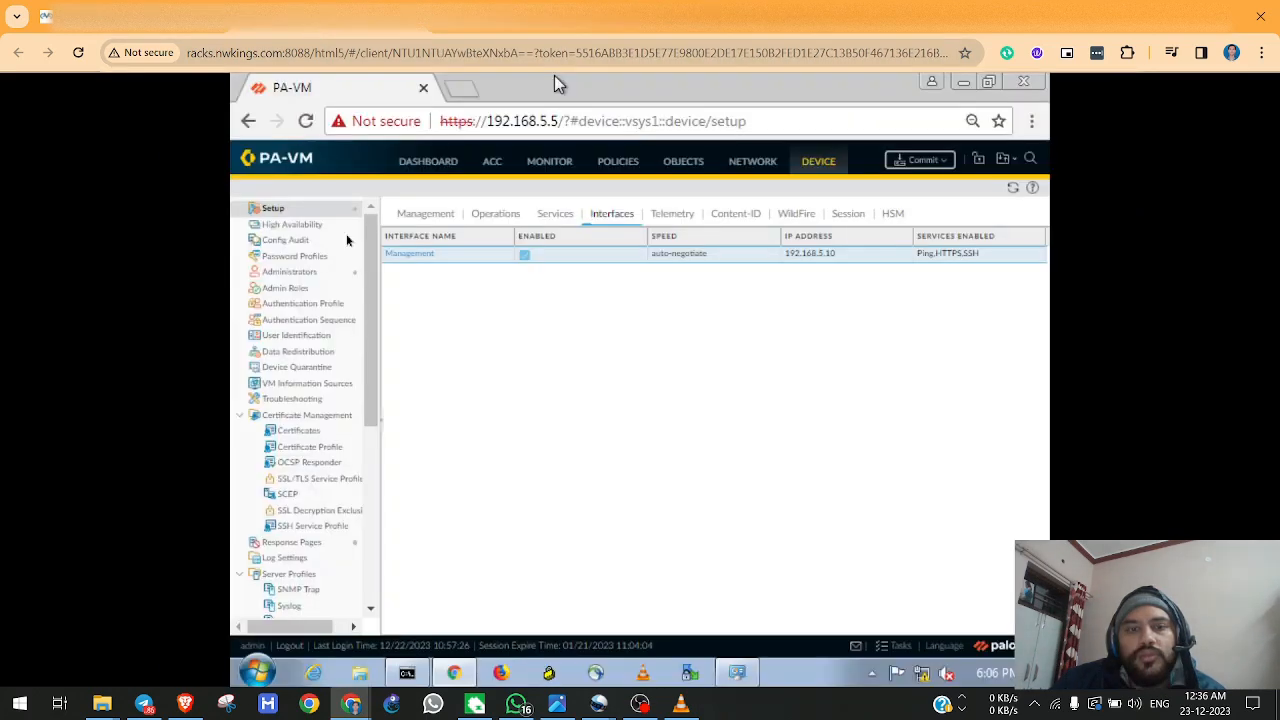
left_click(416, 682)
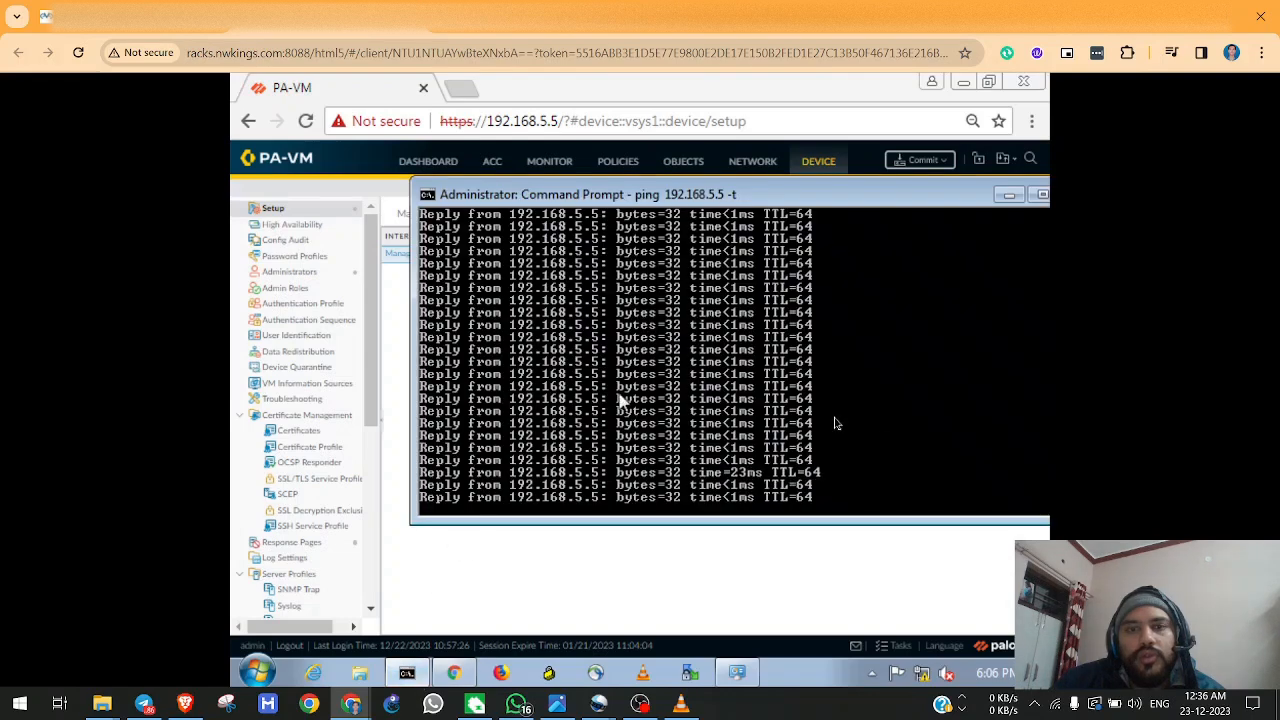
key("ctrl+c")
key("Return")
key("Return")
key("Return")
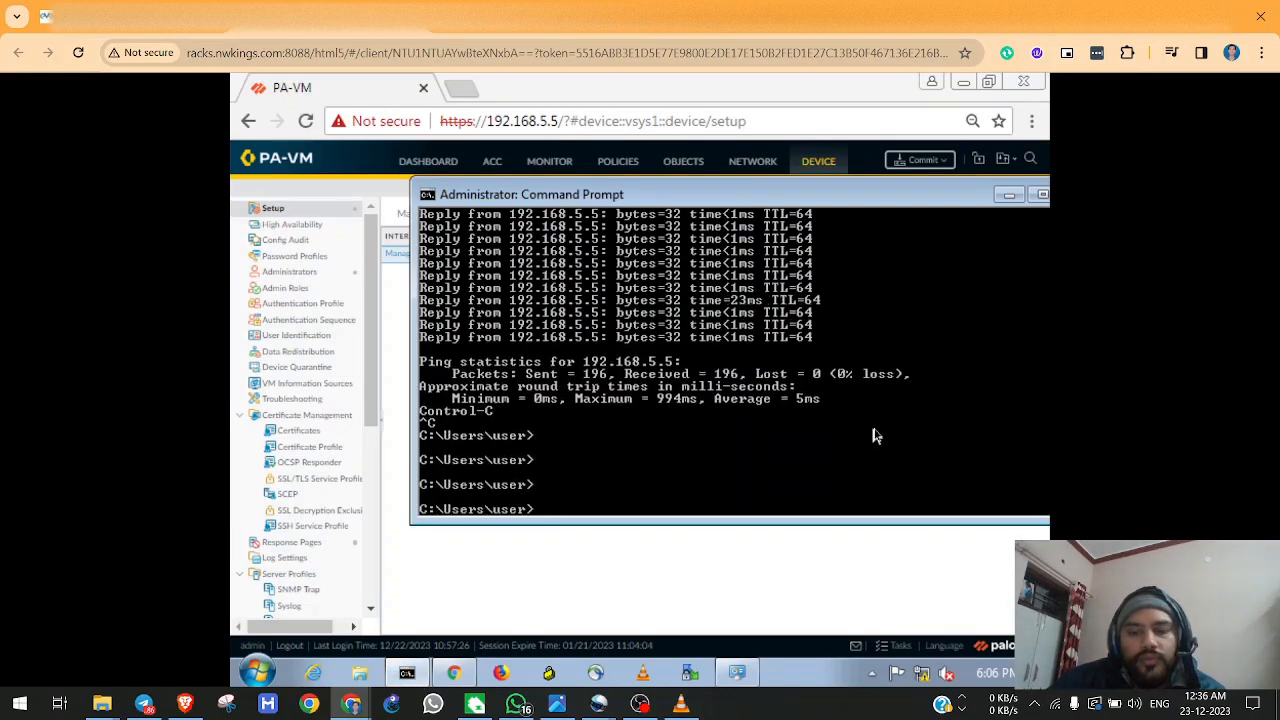
Start a continuous ping to 192.168.5.10 by reusing the previous ping command with the new address.
key("Up")
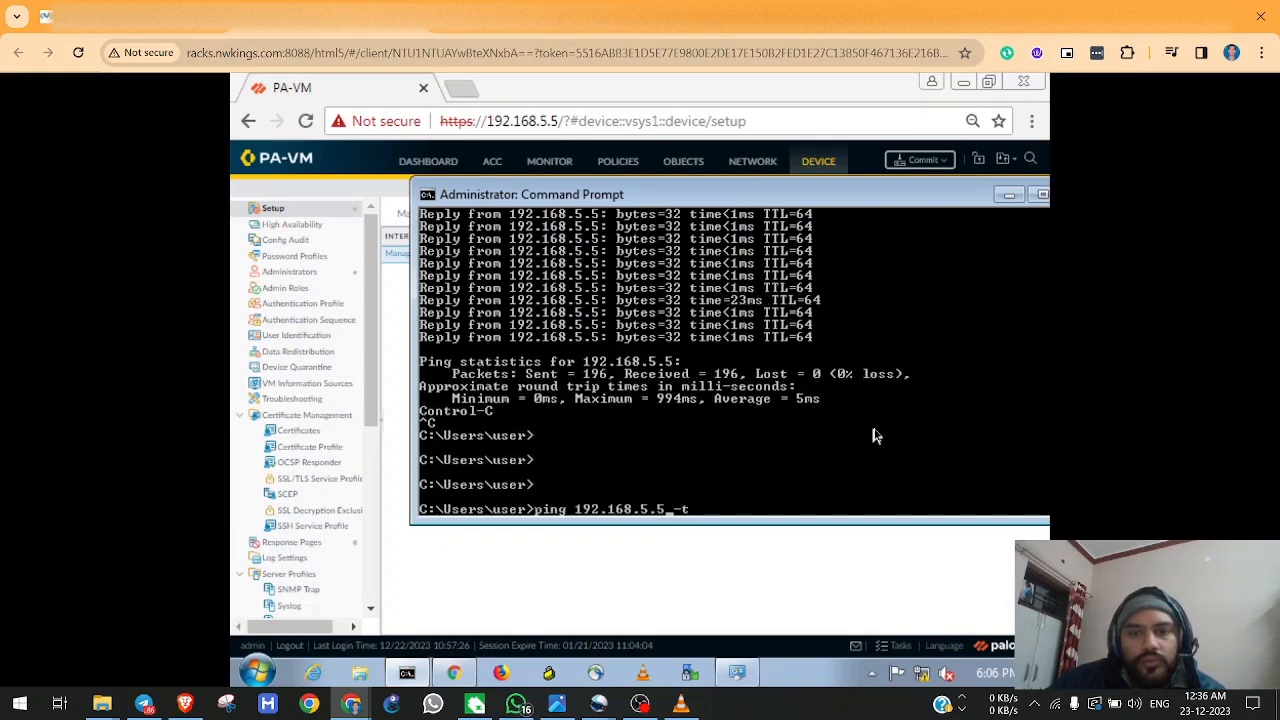
key("Left")
key("Left")
key("Left")
key("BackSpace")
type("10")
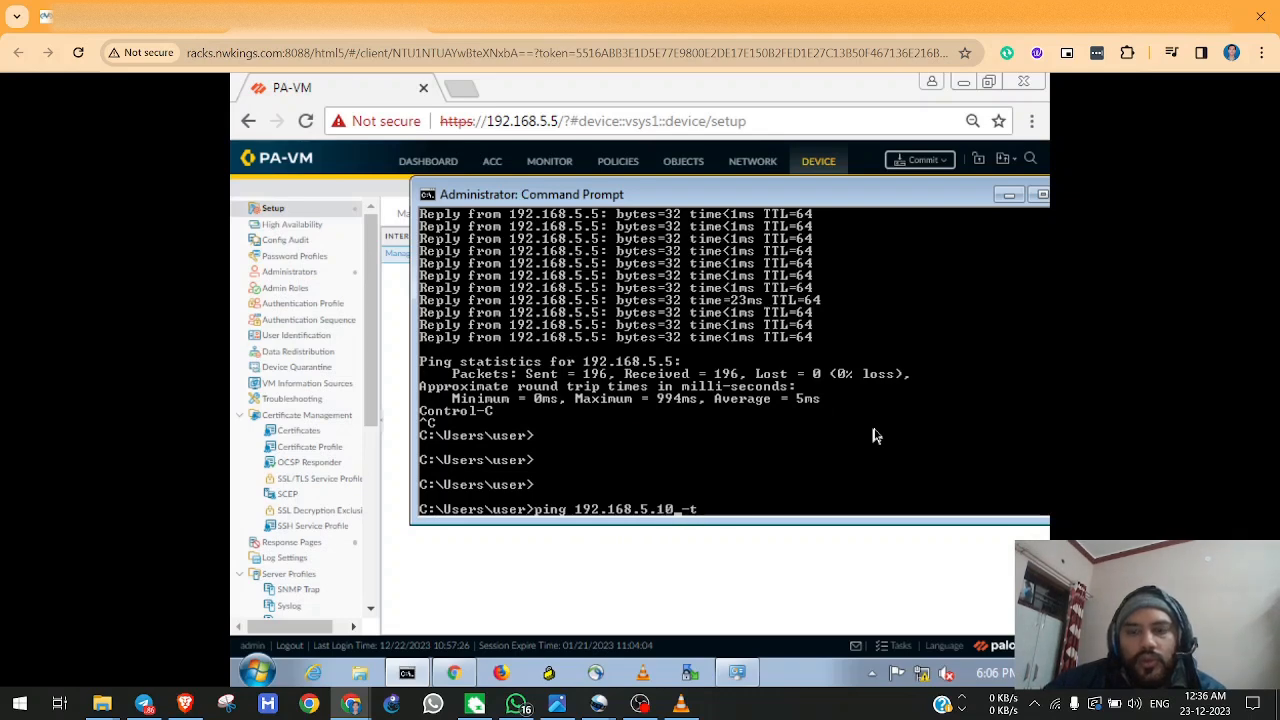
key("Return")
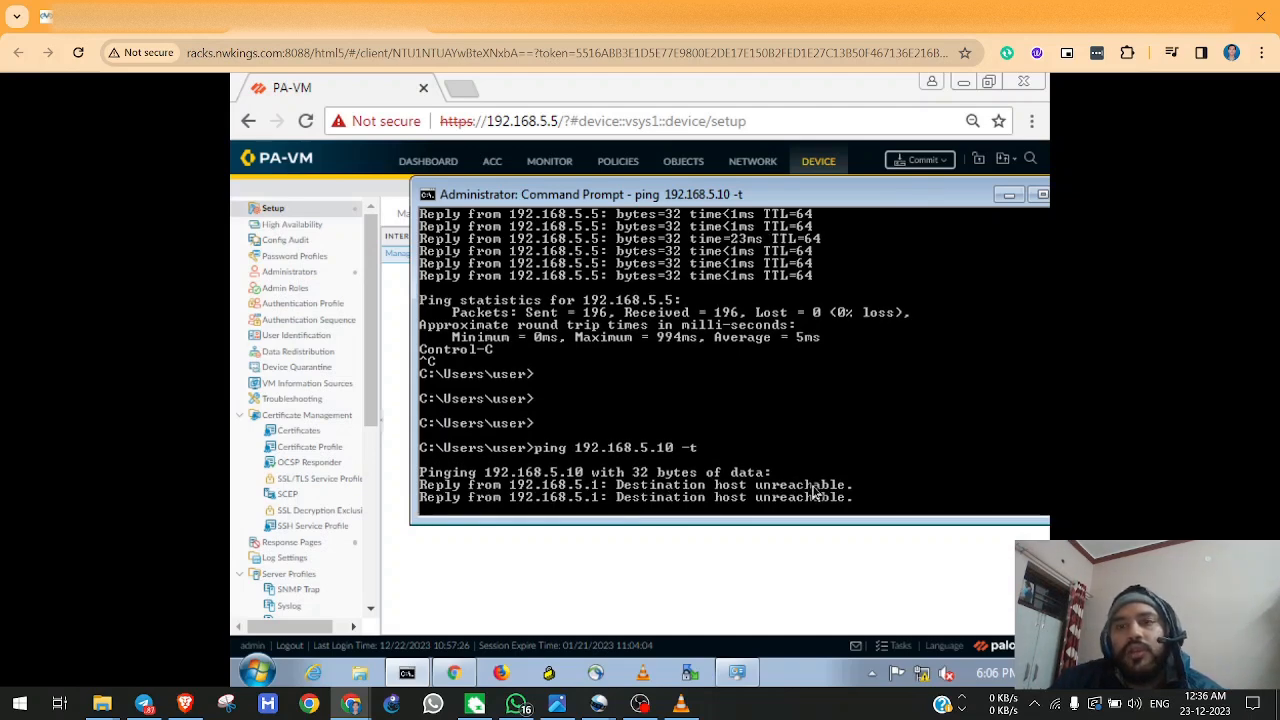
Commit the firewall's configuration changes and bring Command Prompt back, placed so the commit status stays partly visible.
left_click(941, 172)
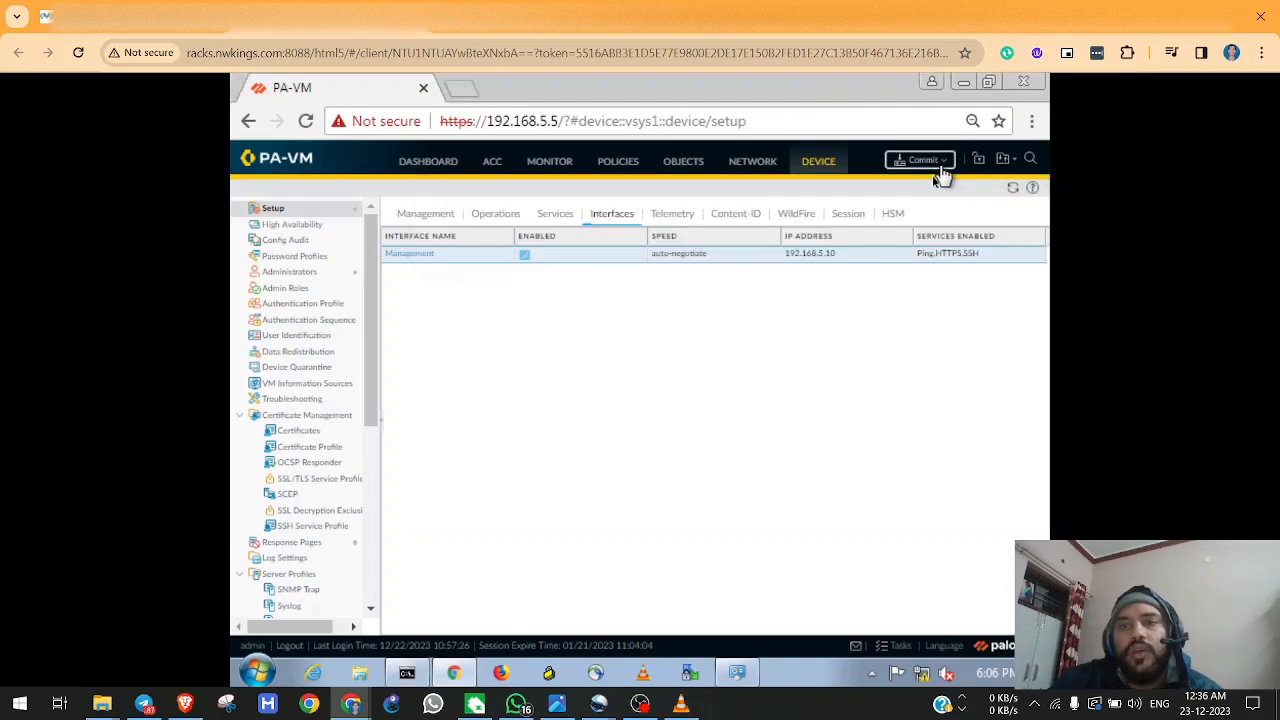
left_click(941, 172)
left_click(768, 568)
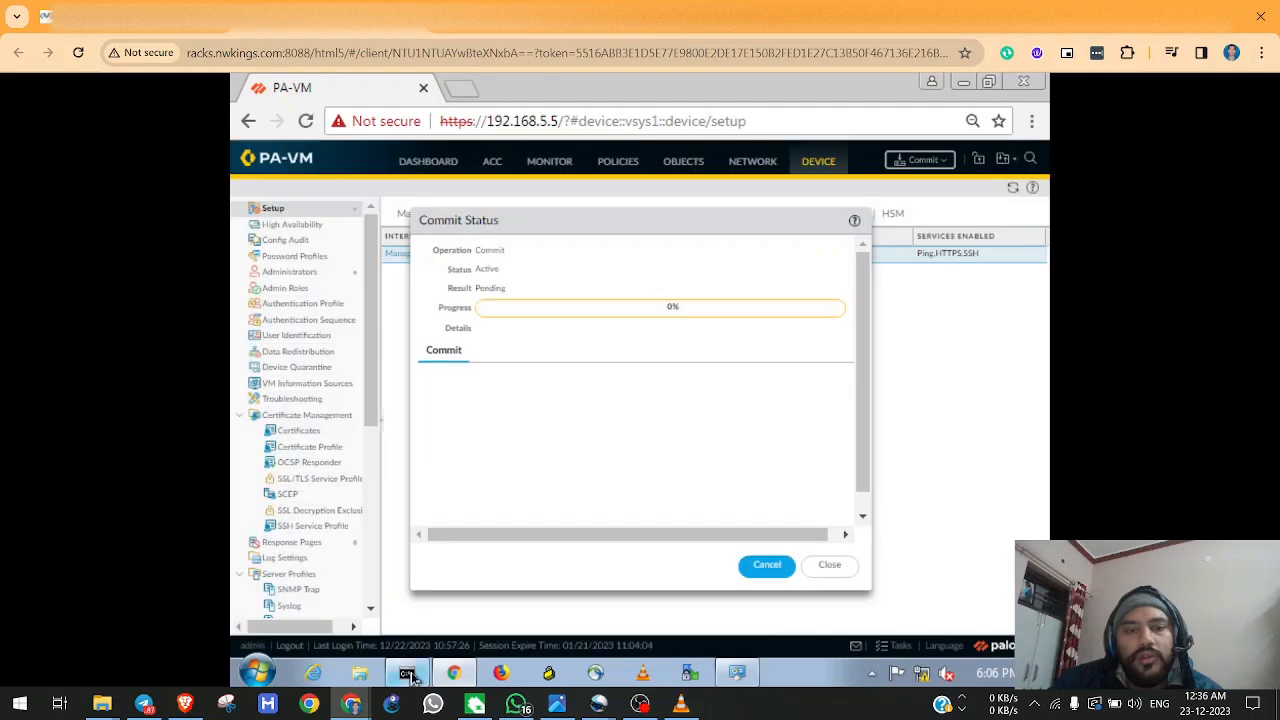
left_click(407, 674)
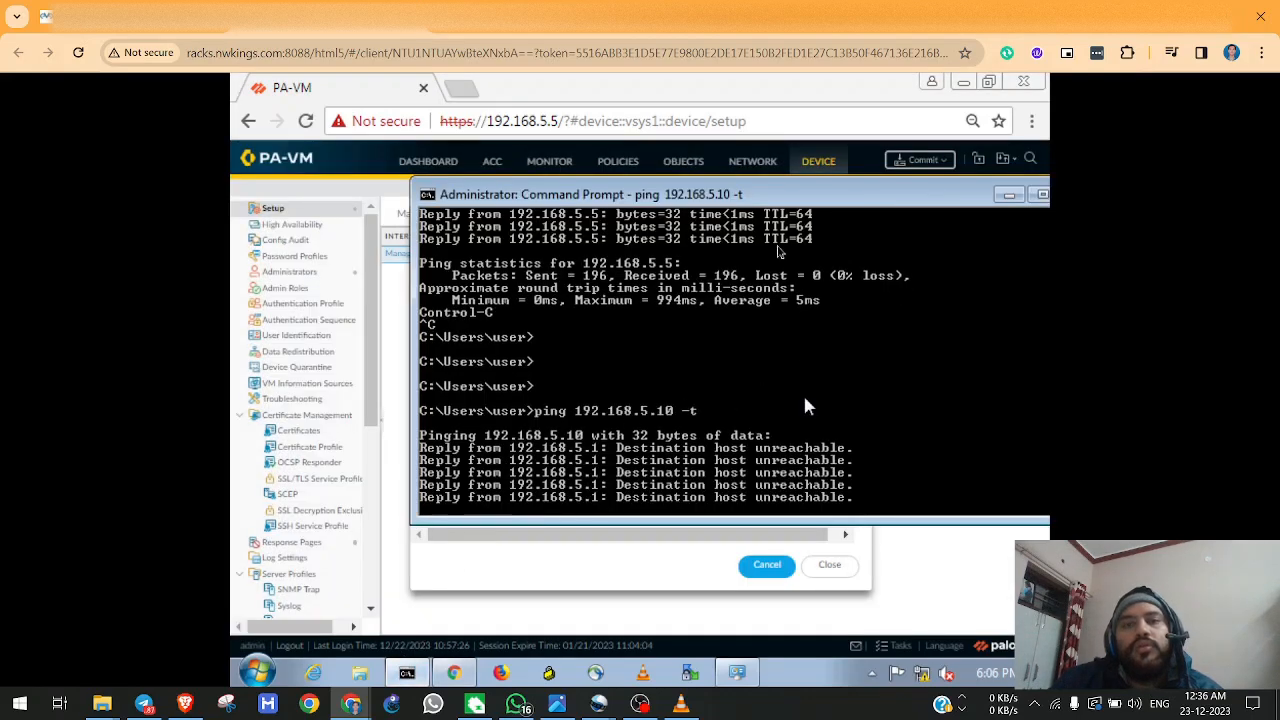
left_click_drag(695, 197, 873, 222)
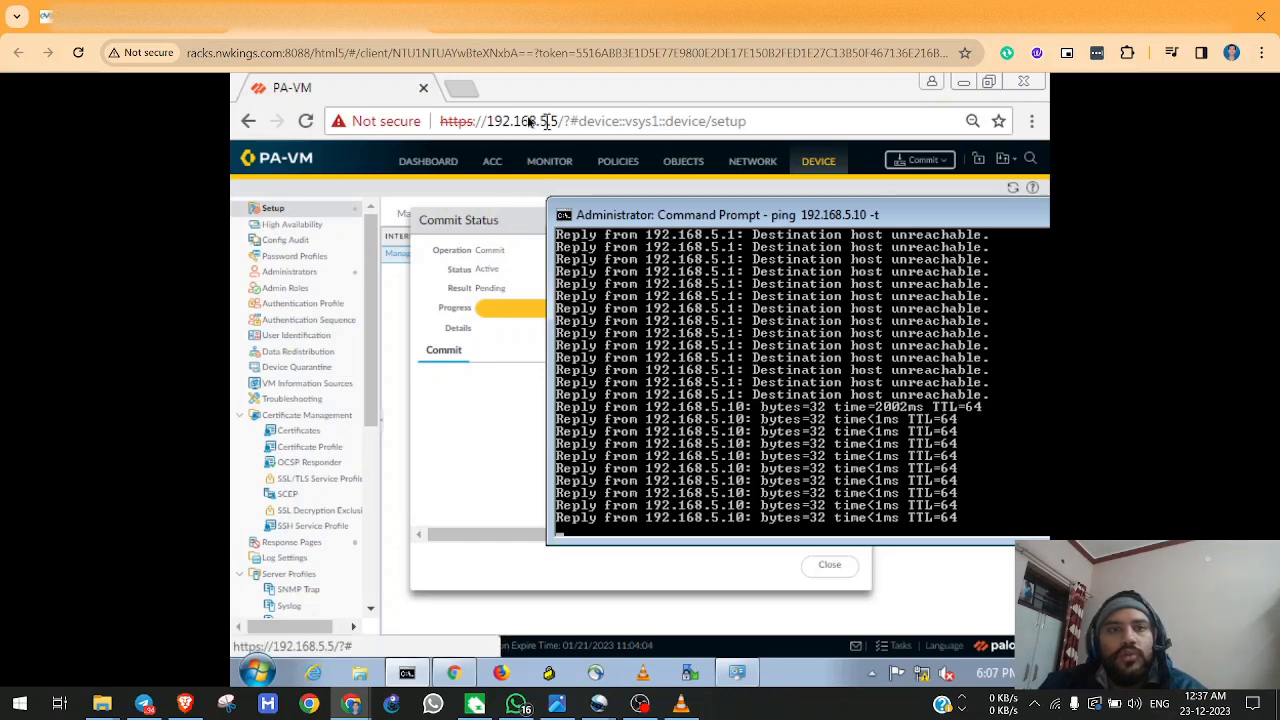
Open a new browser tab and browse to 192.168.5.10.
left_click(468, 92)
left_click(468, 91)
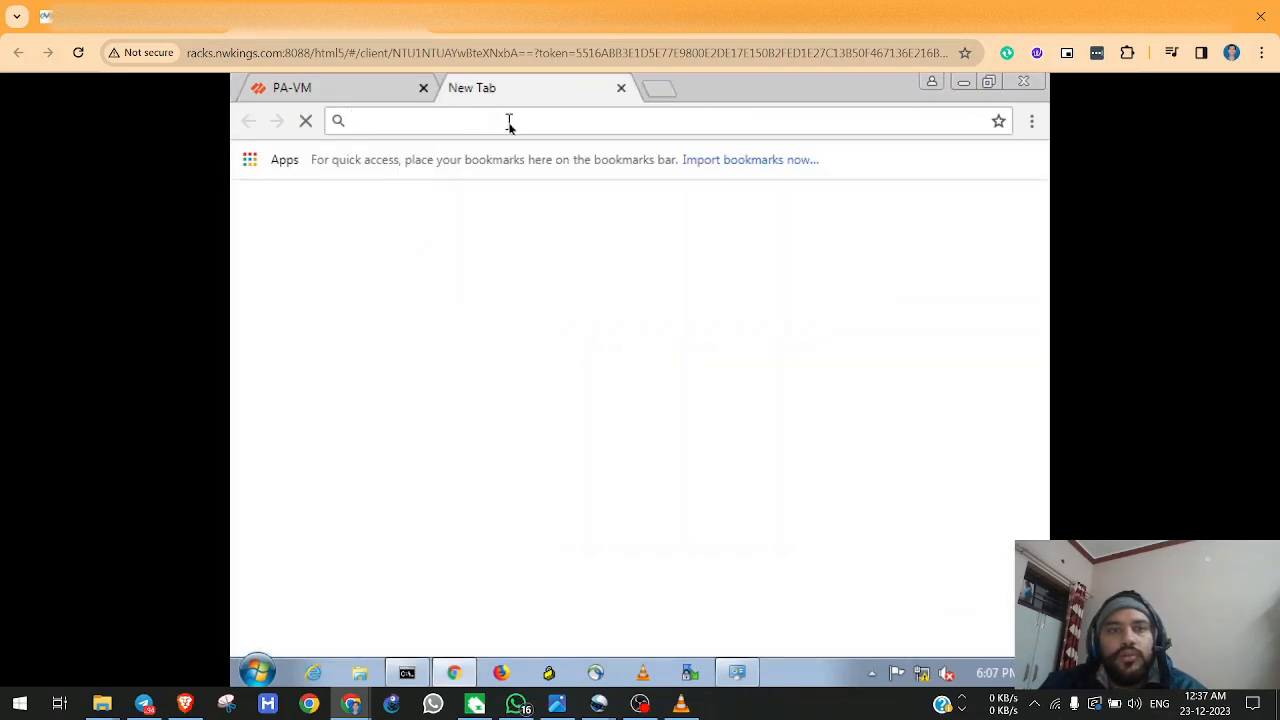
type("1")
key("BackSpace")
key("BackSpace")
type("2.")
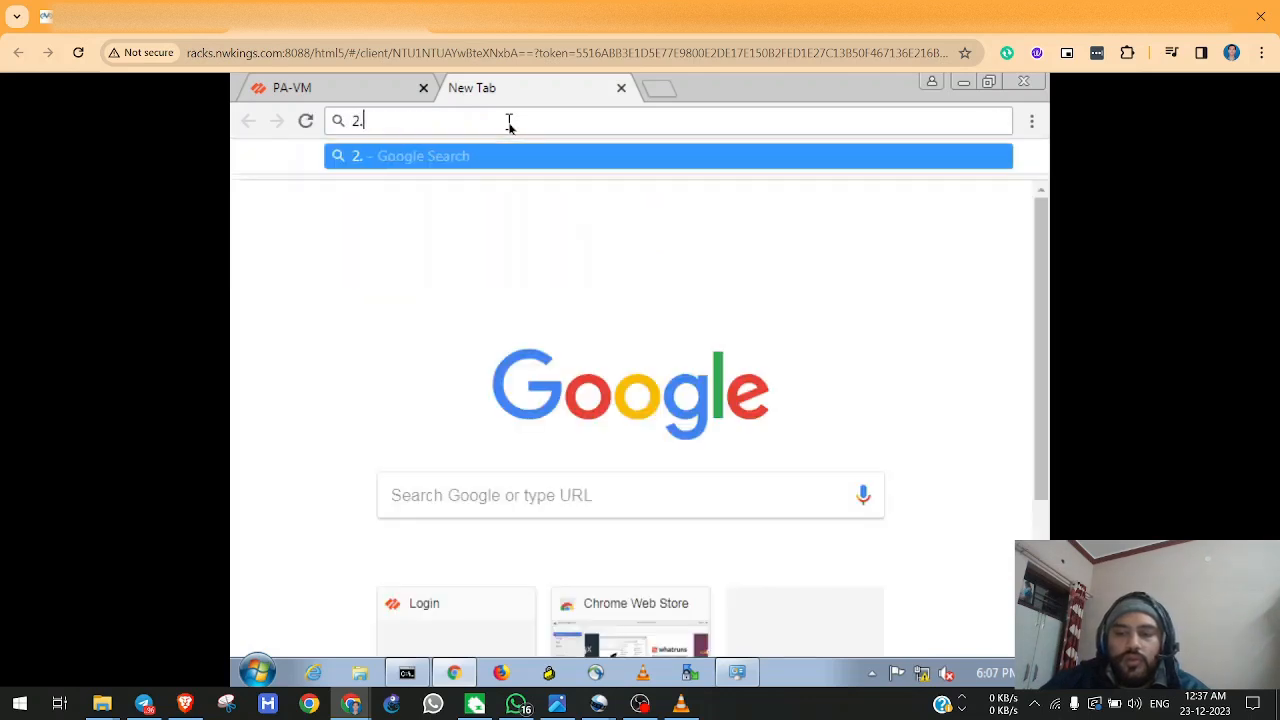
type("168.")
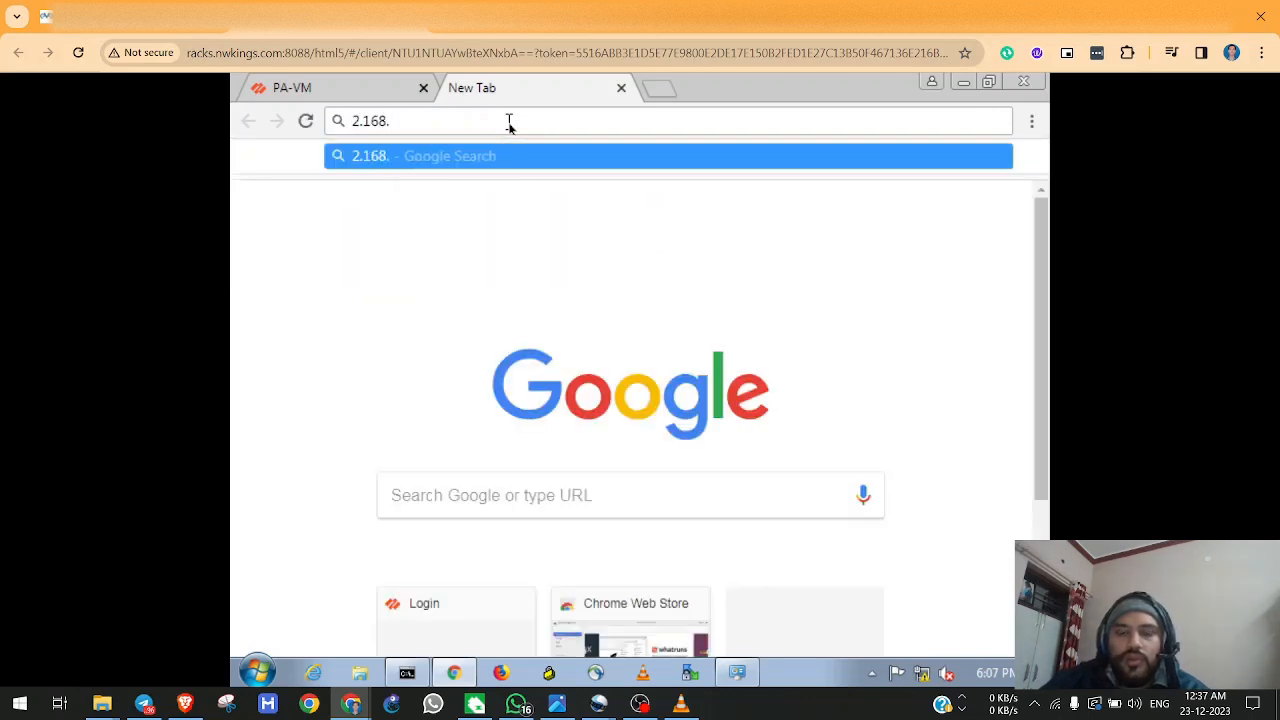
key("BackSpace")
key("BackSpace")
key("BackSpace")
key("BackSpace")
key("BackSpace")
key("BackSpace")
type("192.168.")
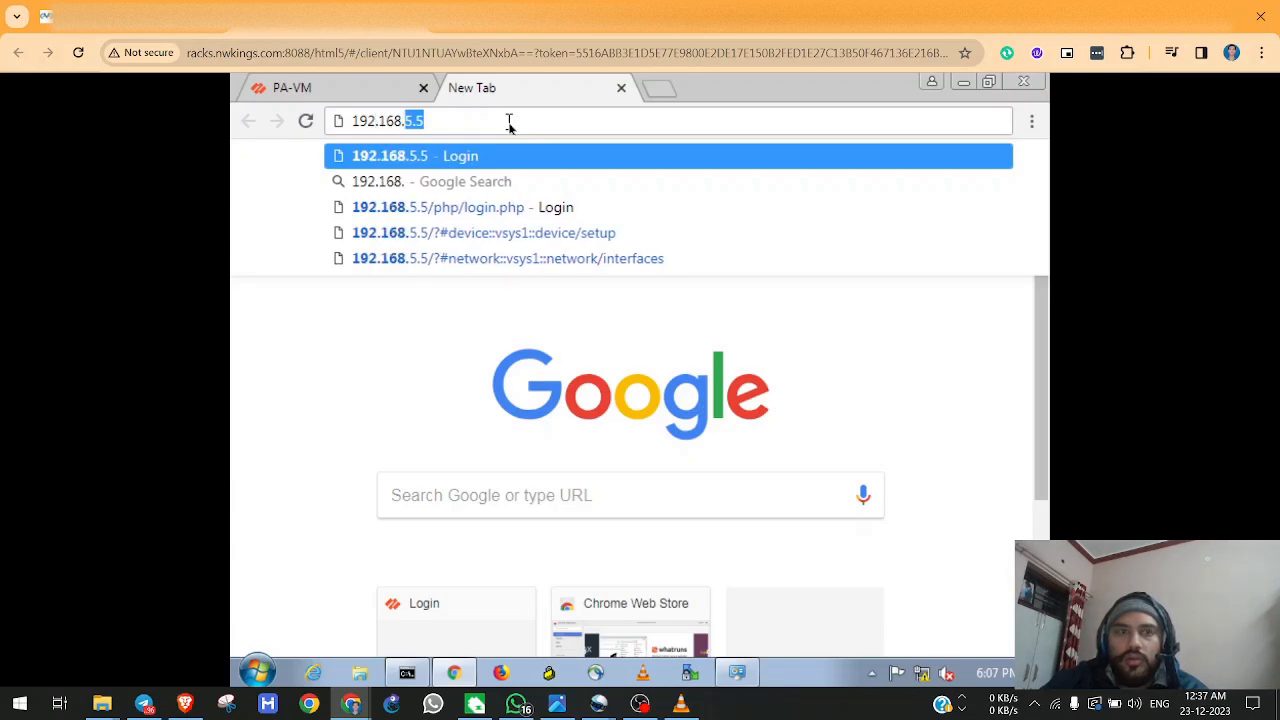
type("5.10")
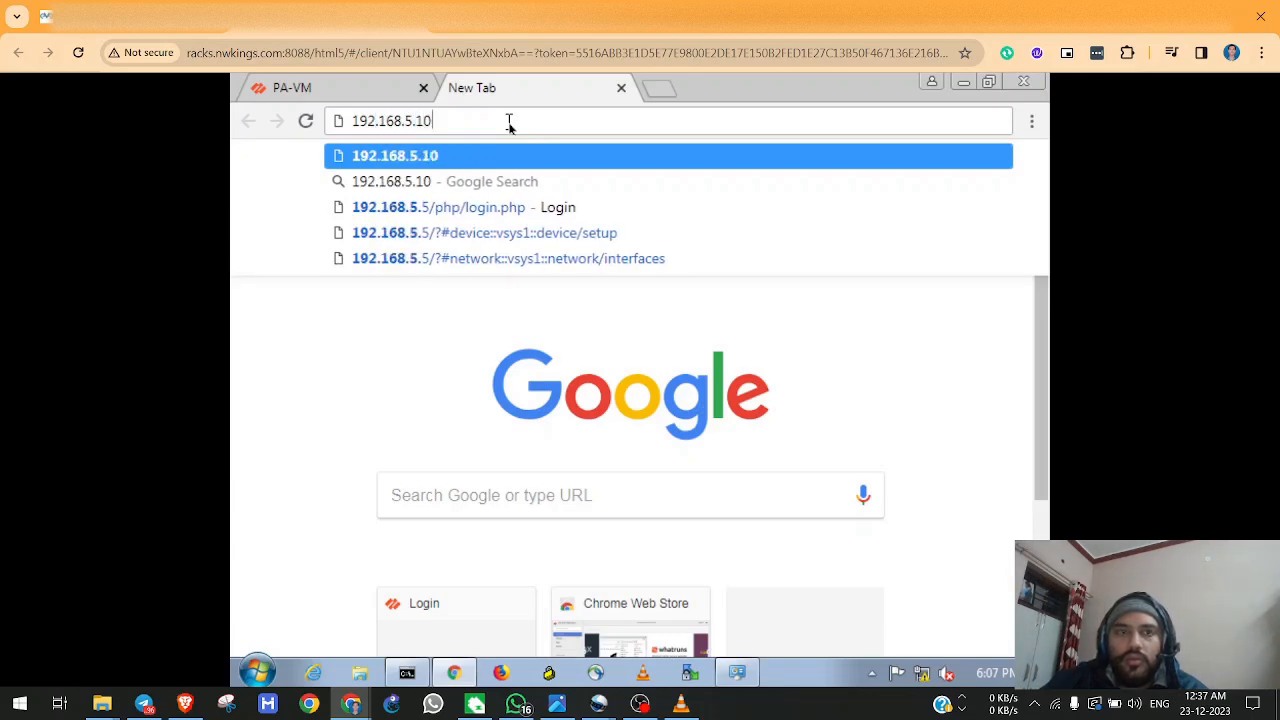
key("Return")
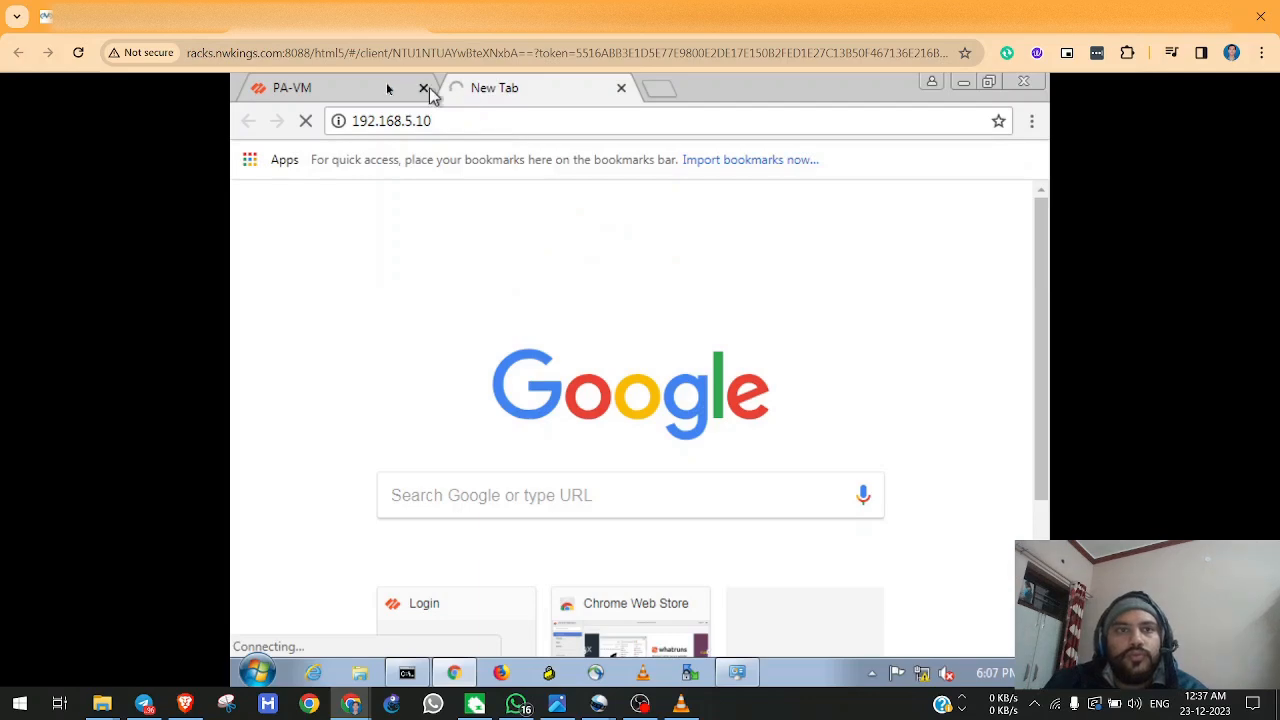
left_click(360, 89)
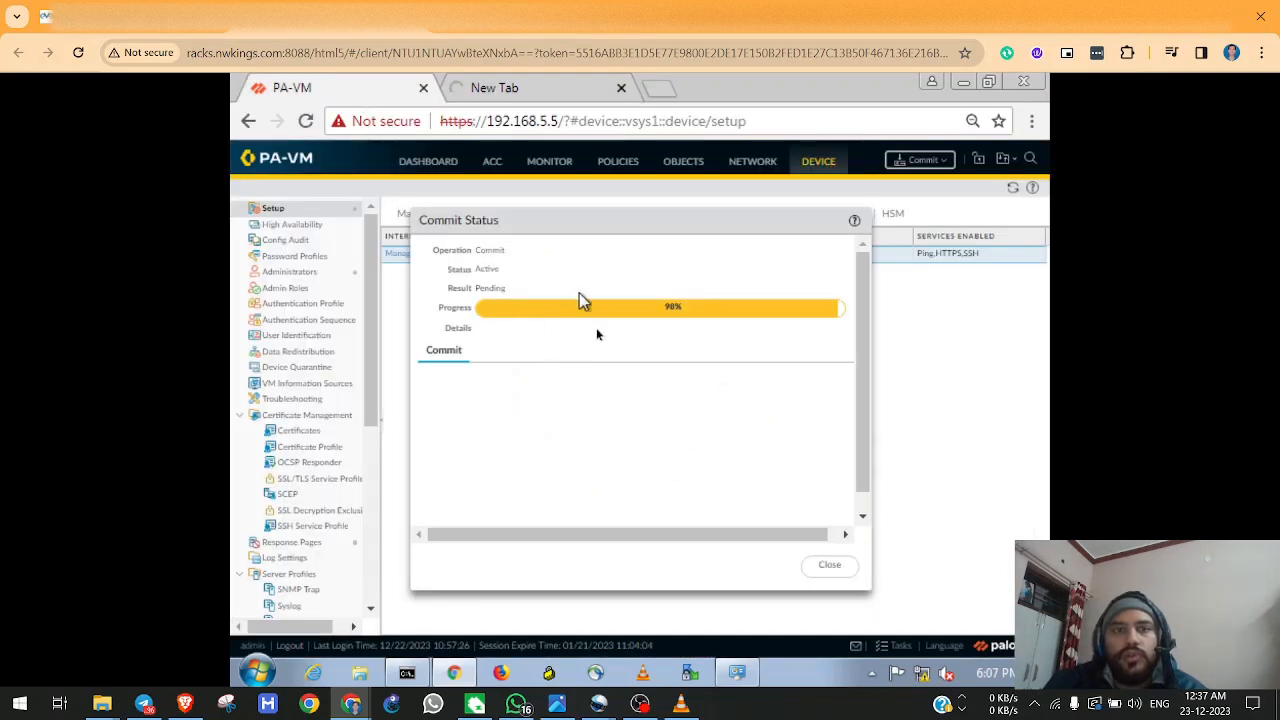
left_click(410, 672)
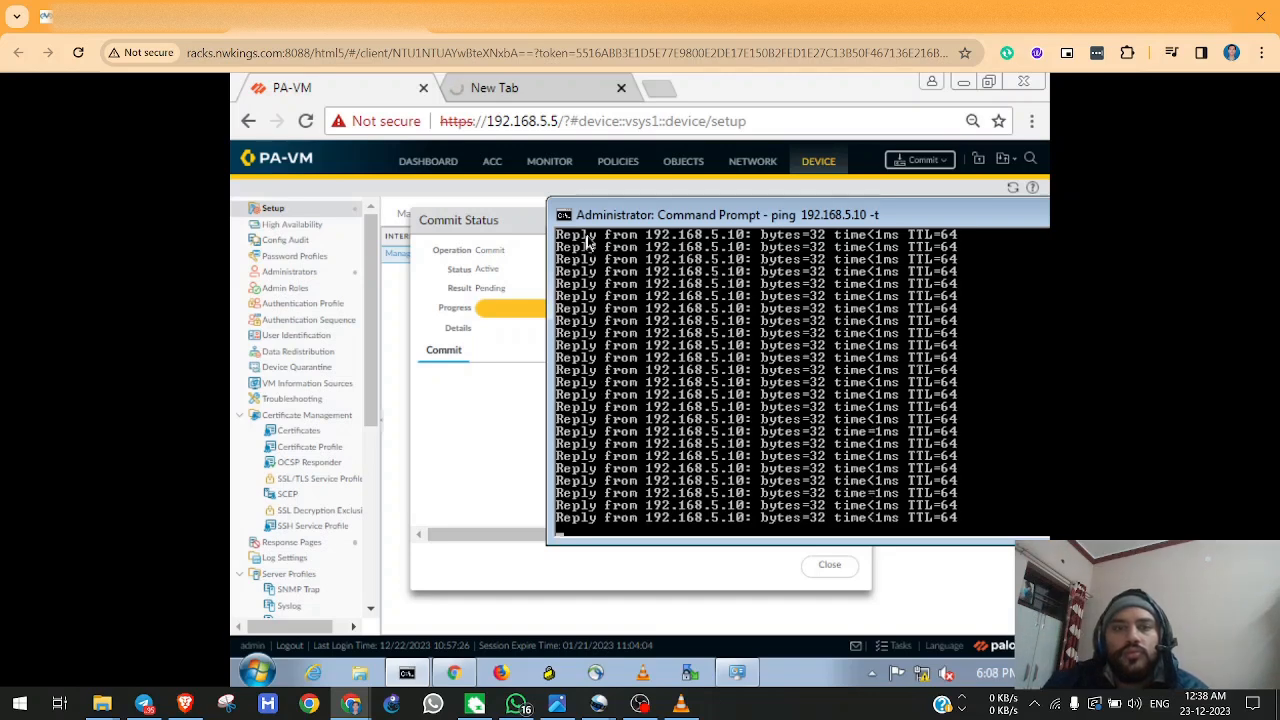
left_click(493, 94)
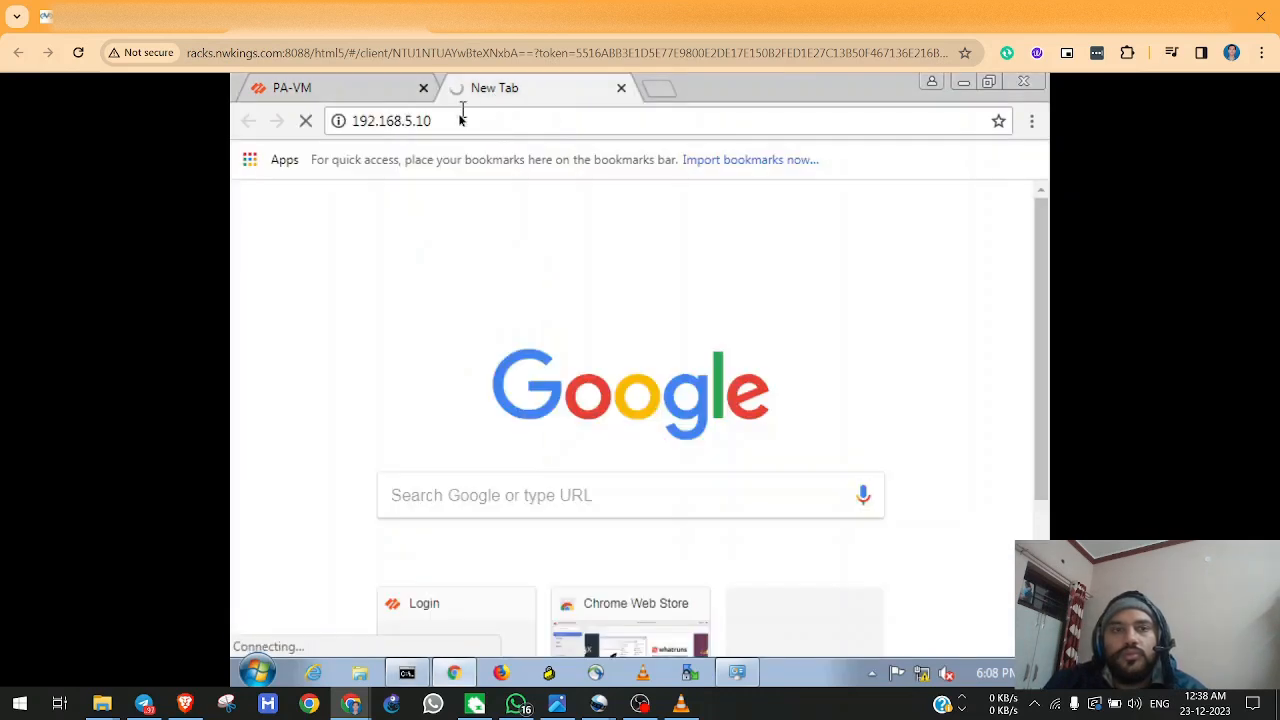
left_click(459, 119)
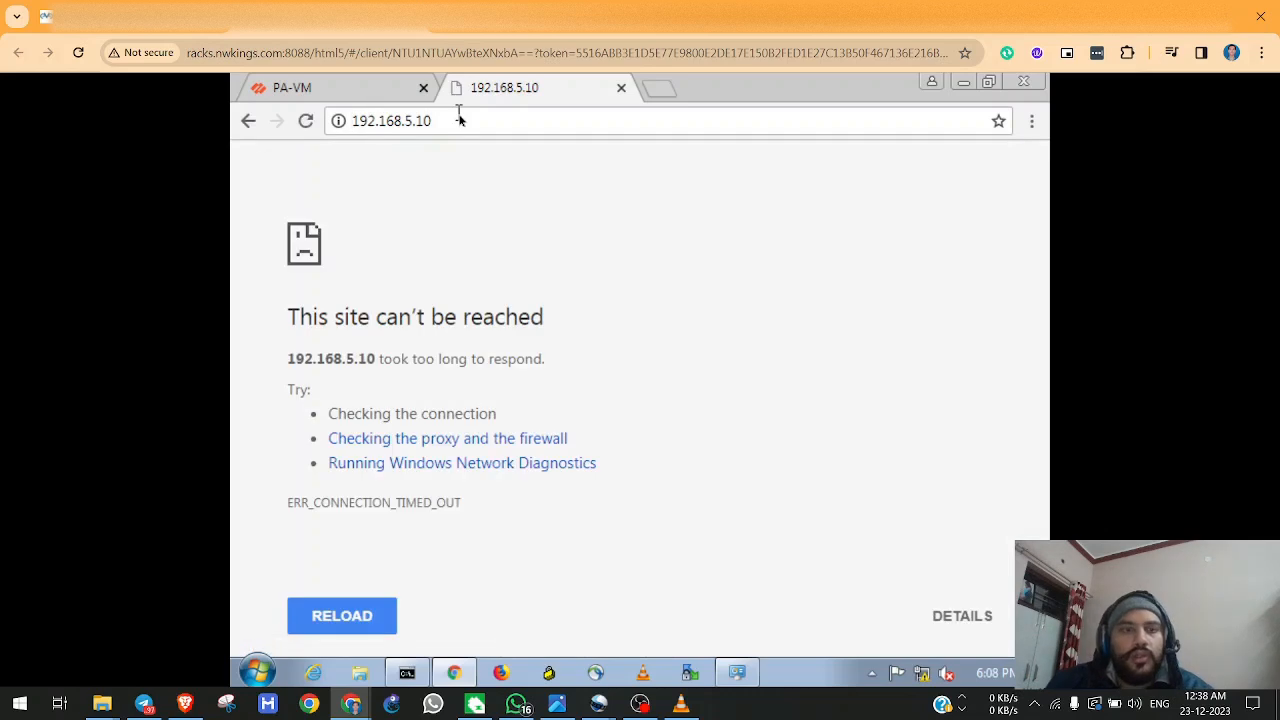
type("https://")
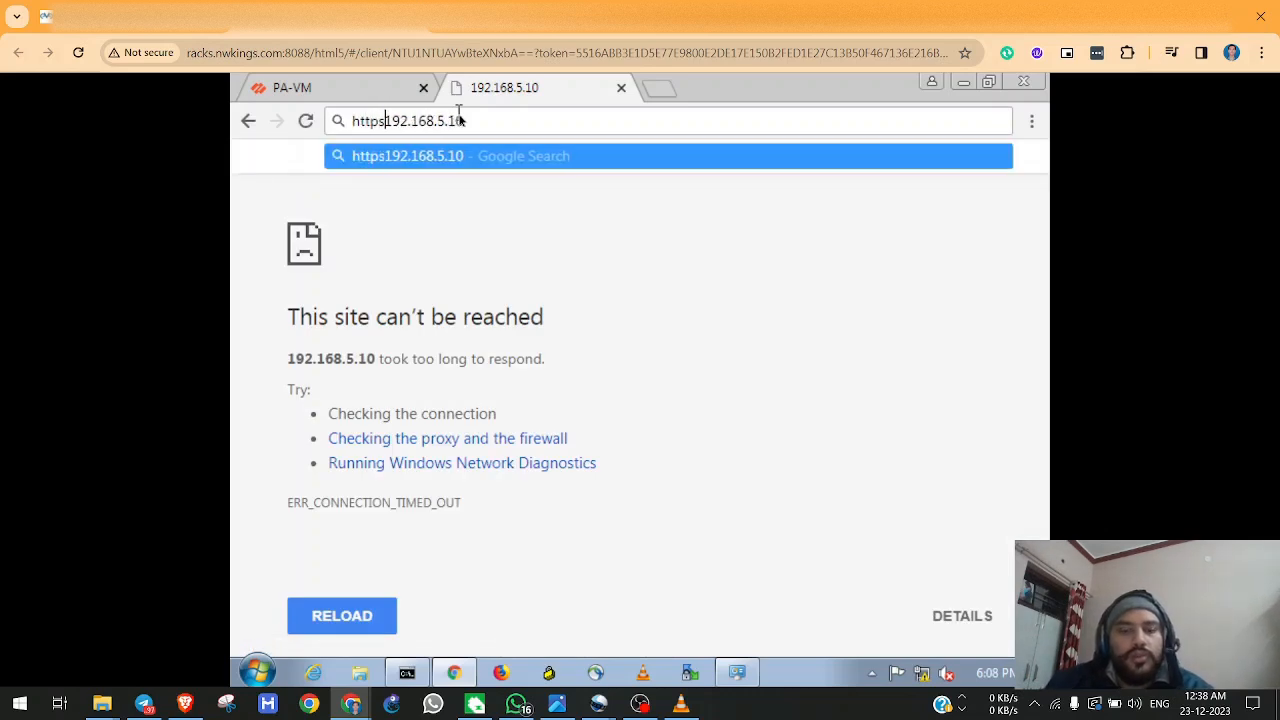
key("Return")
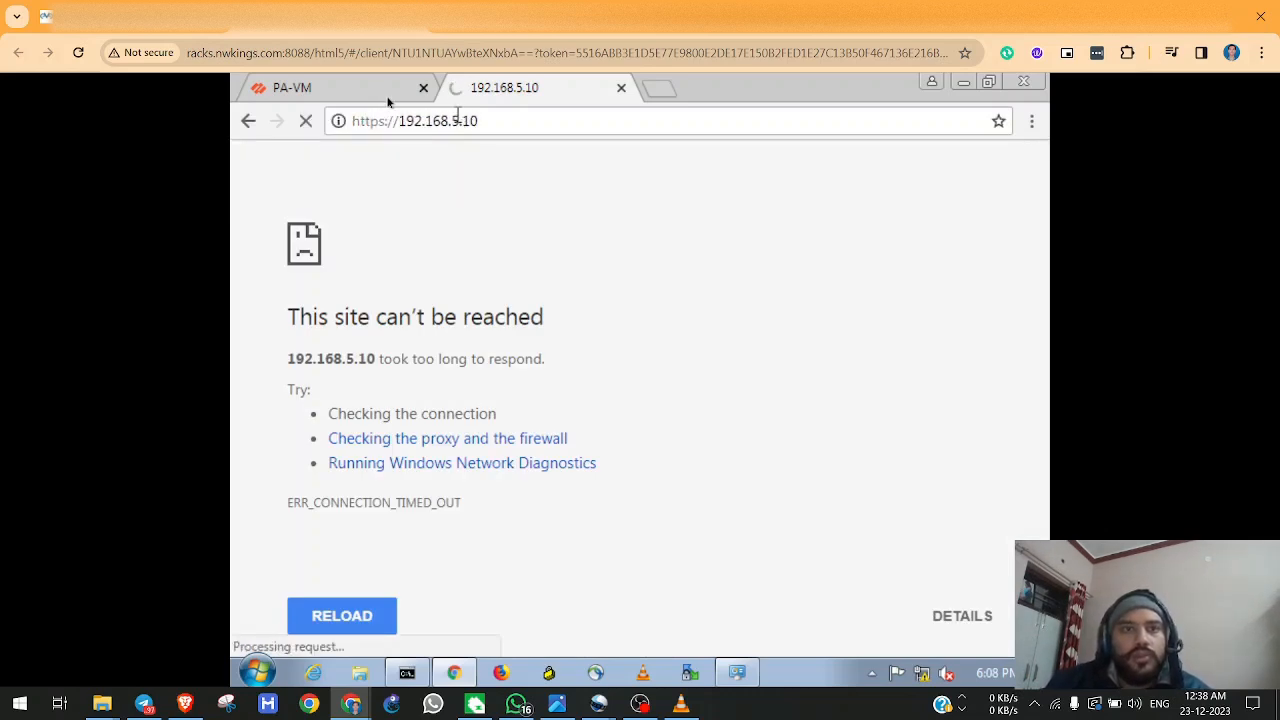
Check the commit status again and proceed past the certificate warning to the login page at 192.168.5.10.
left_click(380, 95)
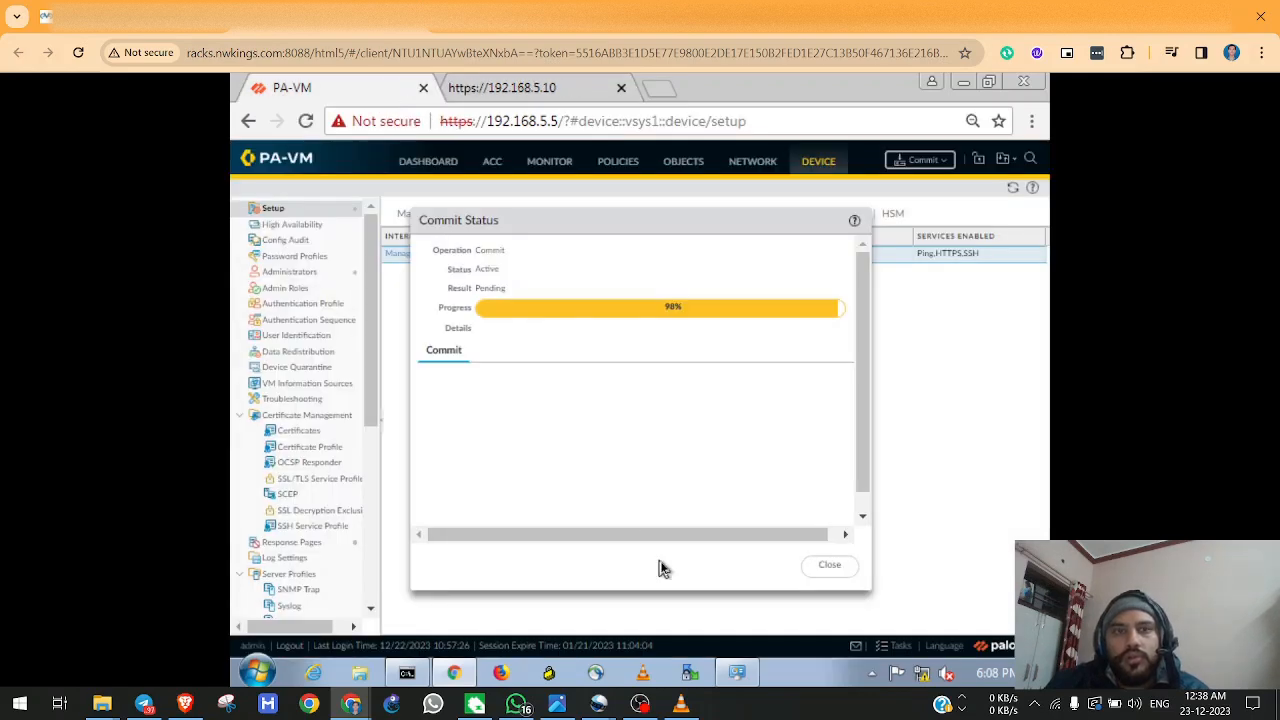
left_click(510, 89)
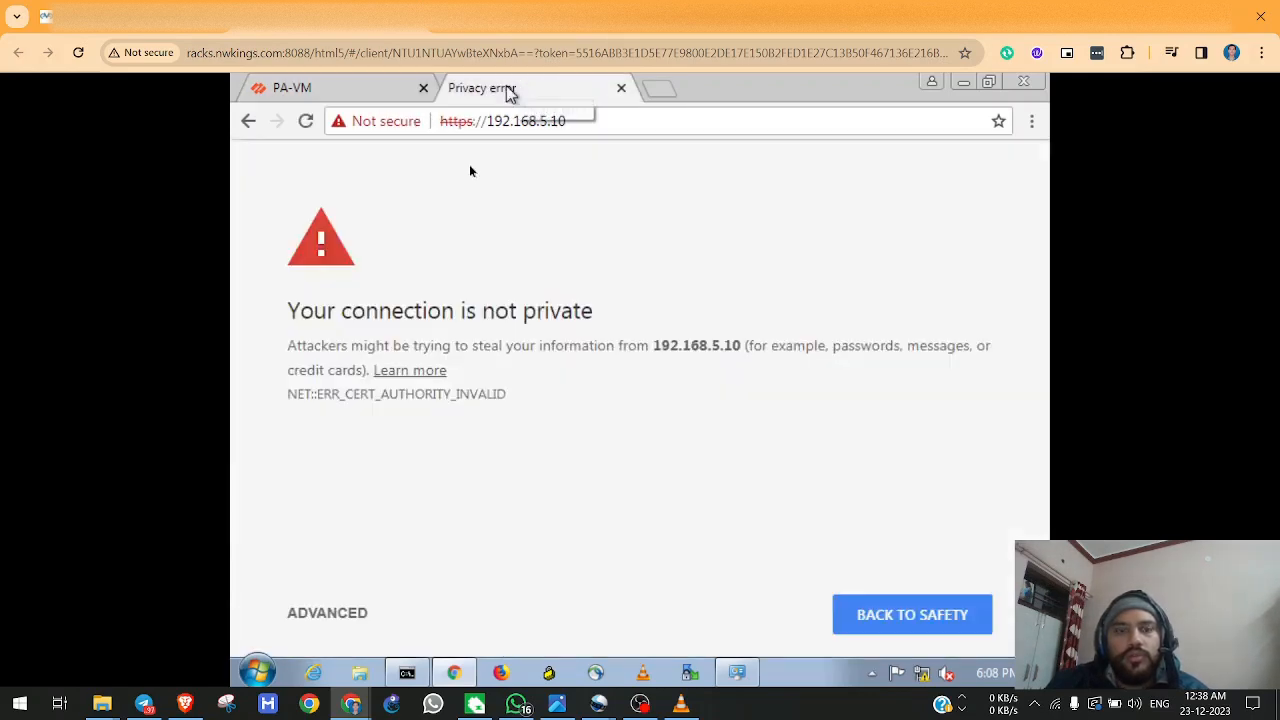
left_click(330, 613)
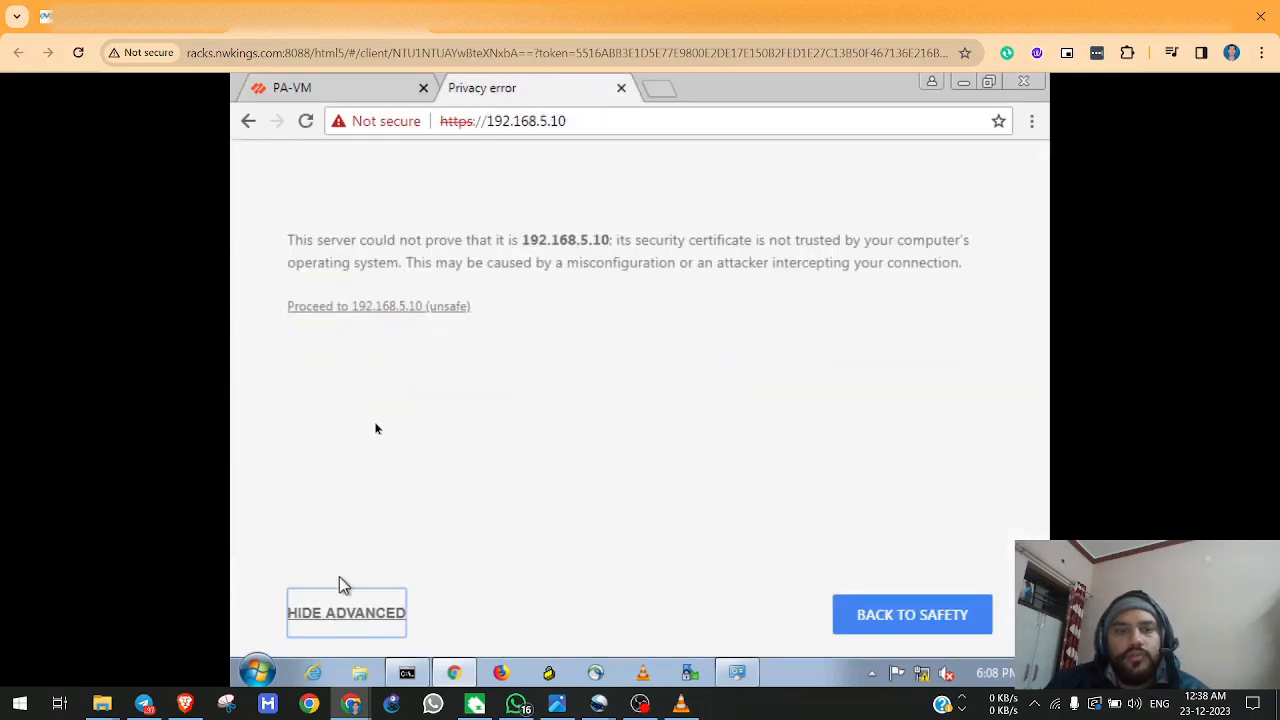
left_click(377, 307)
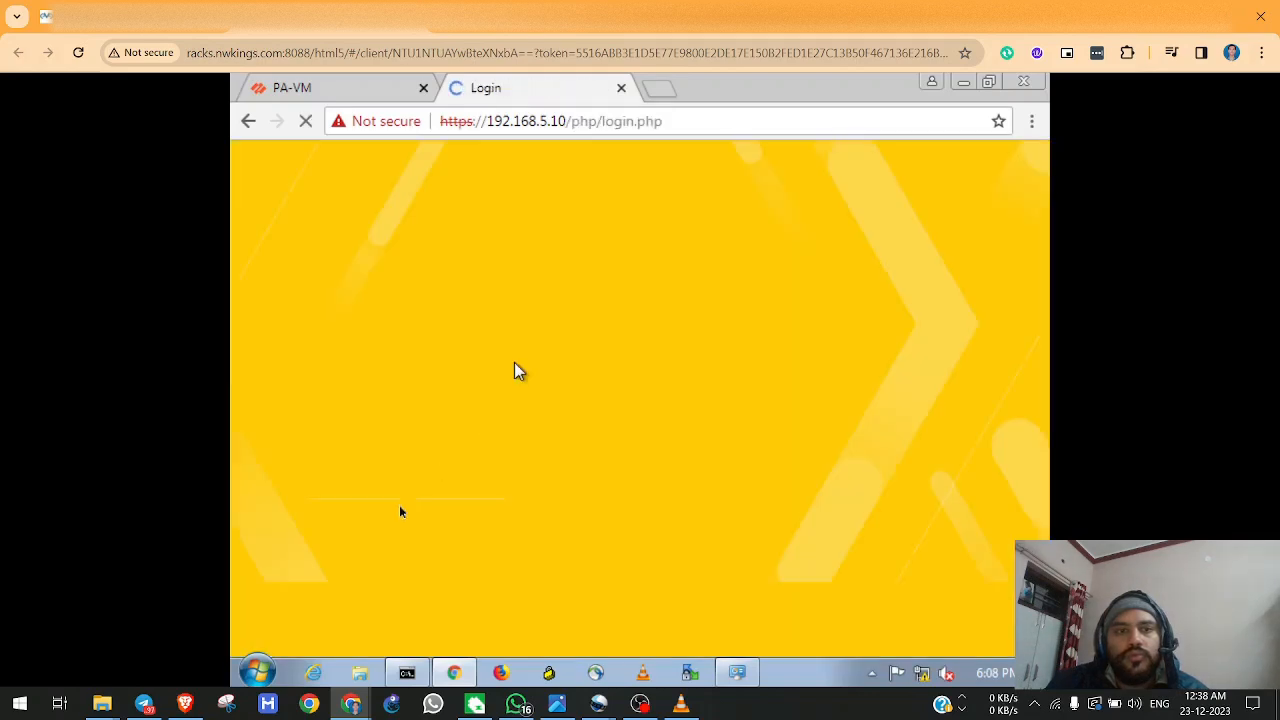
Log in to the firewall at its new address with the username admin and the account password.
type("admin")
key("Tab")
type("ad")
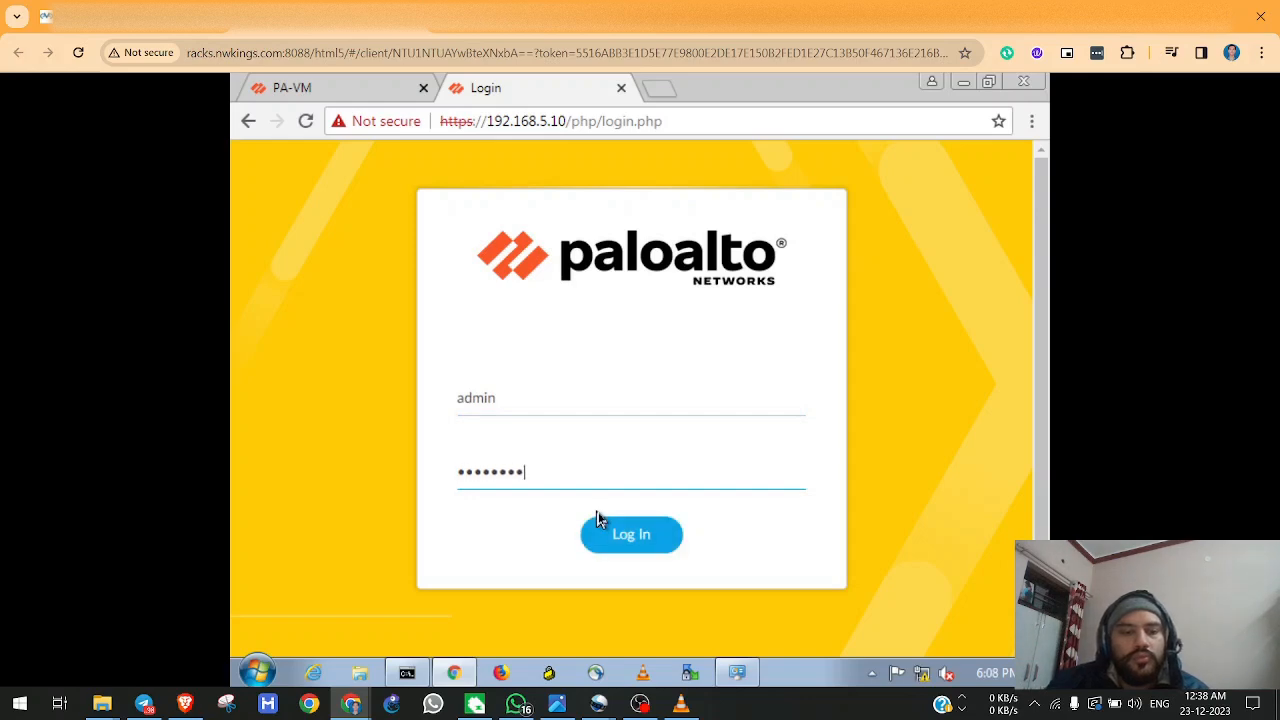
left_click(597, 520)
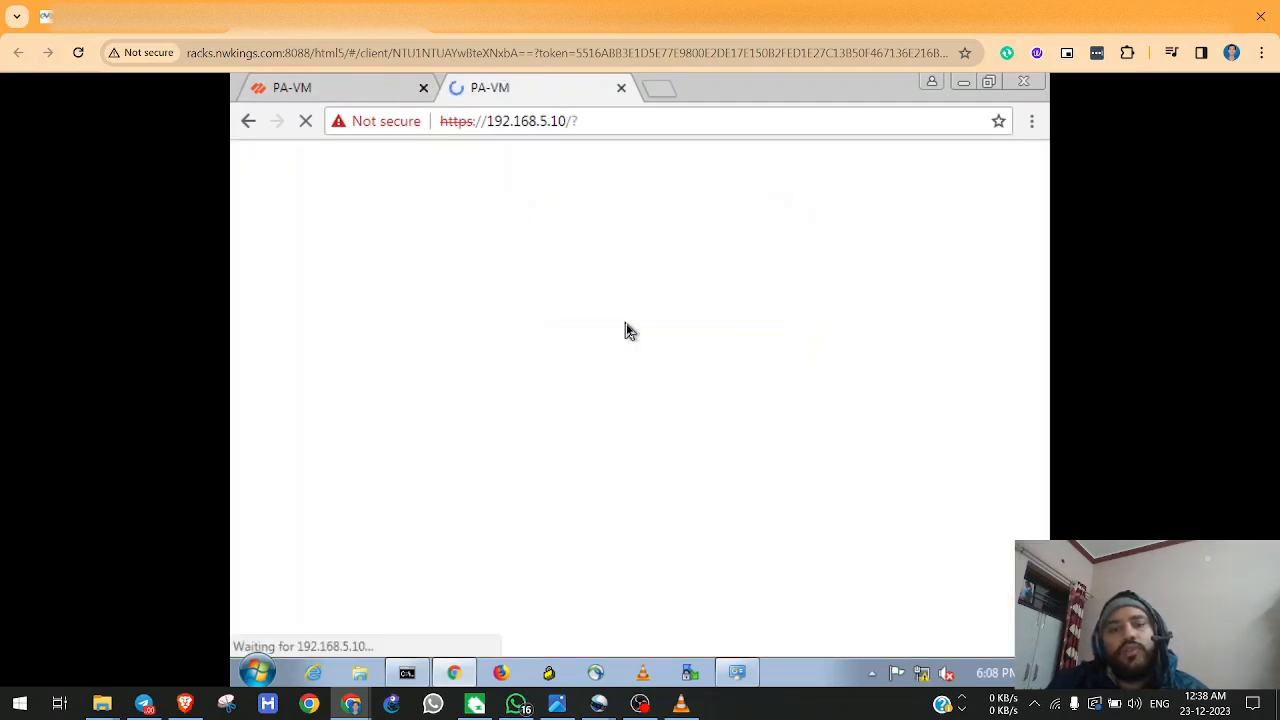
Switch to Command Prompt and stop the continuous ping to 192.168.5.10.
left_click(407, 672)
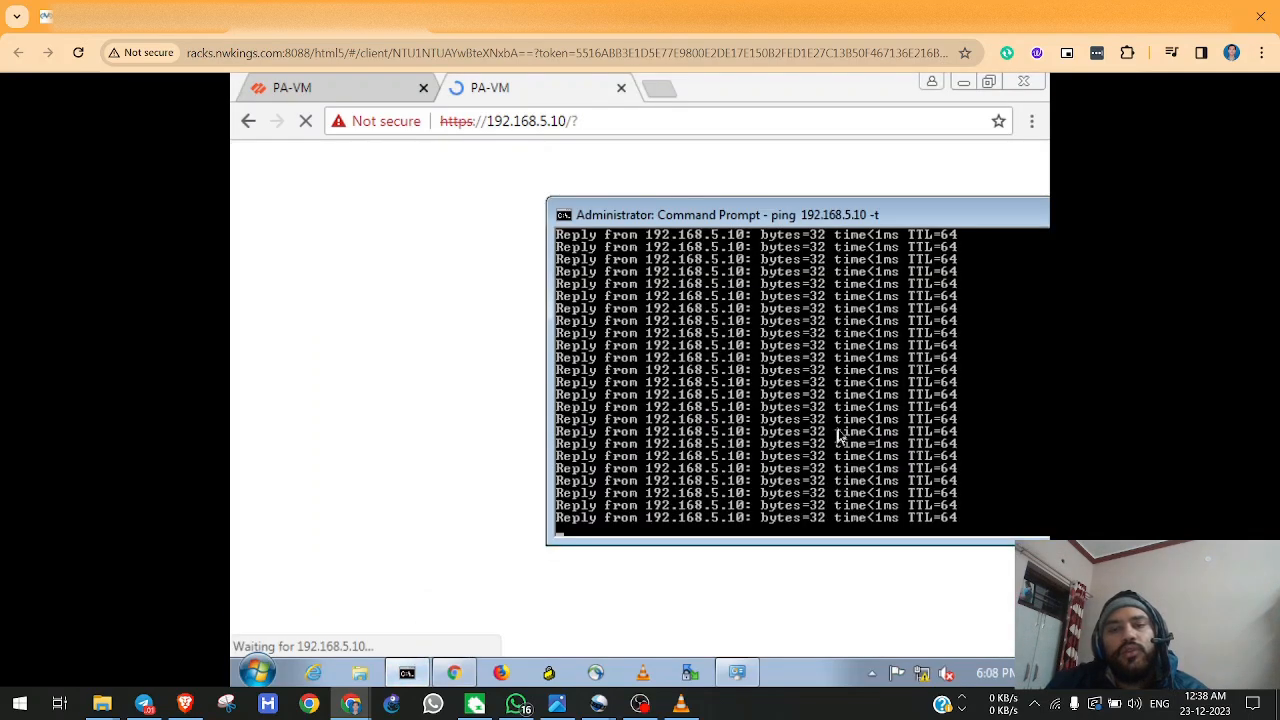
key("ctrl+c")
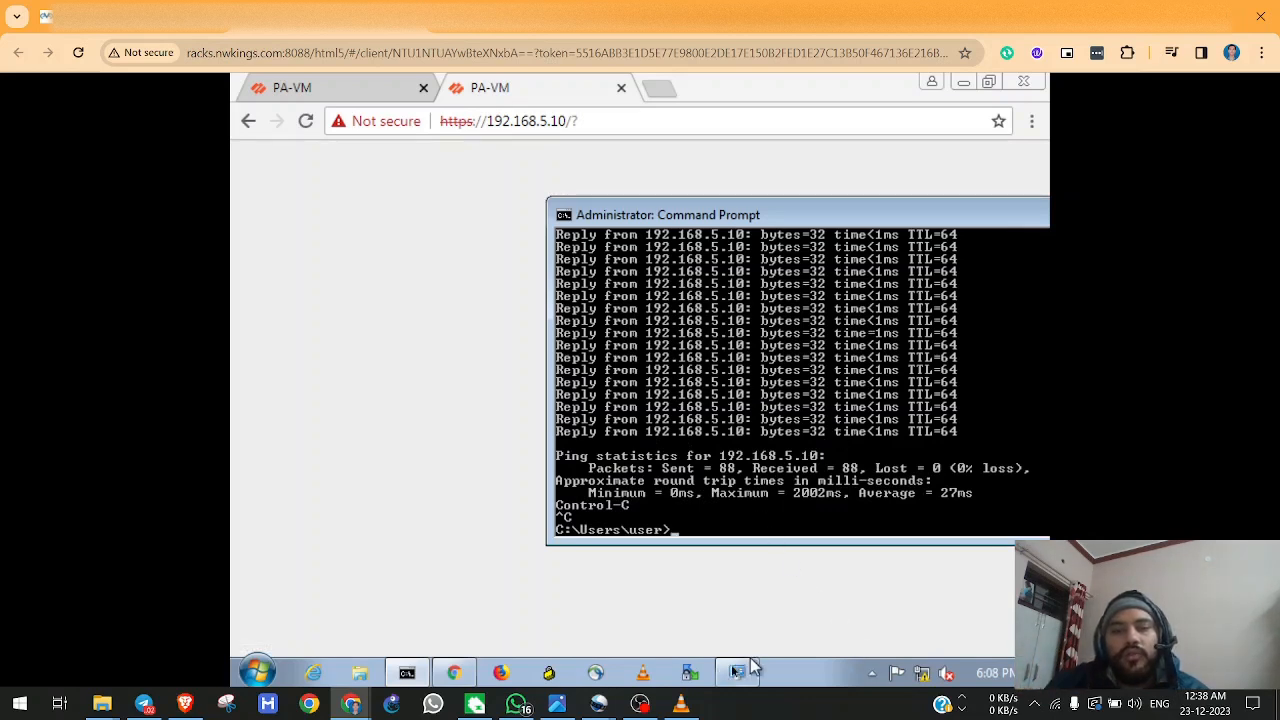
Open the Network and Sharing Center of the Windows machine.
right_click(922, 675)
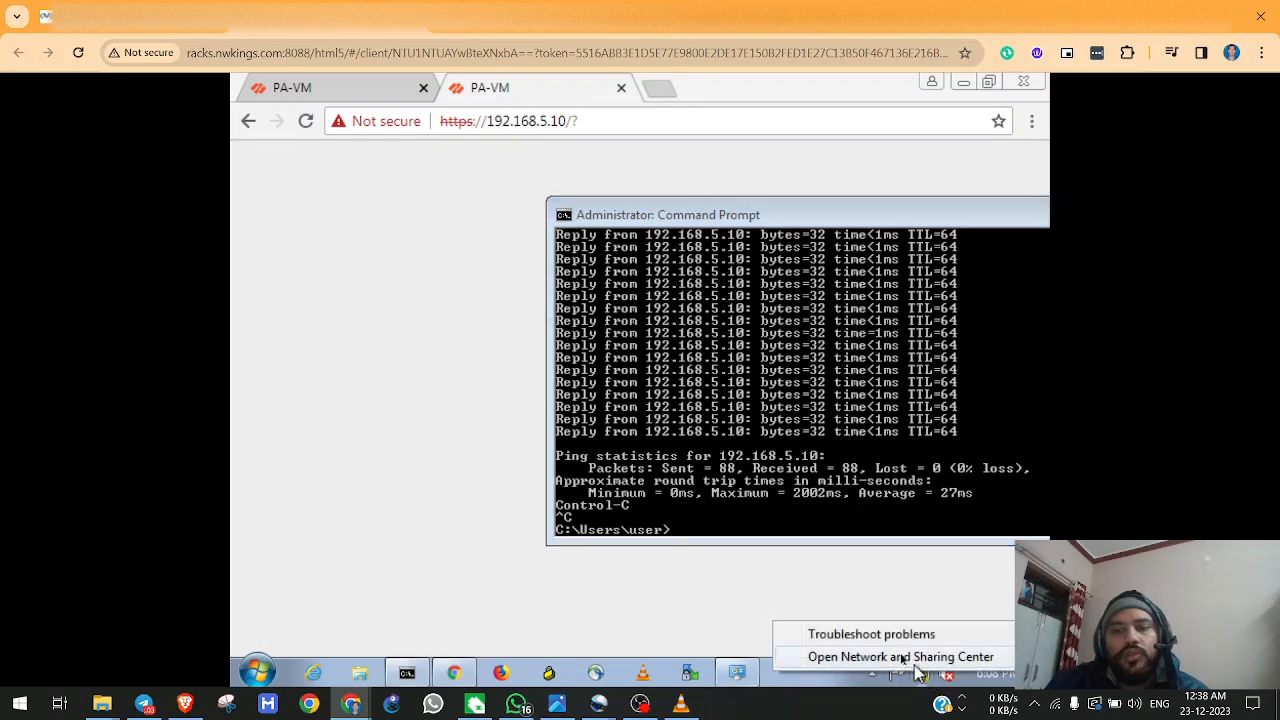
left_click(894, 656)
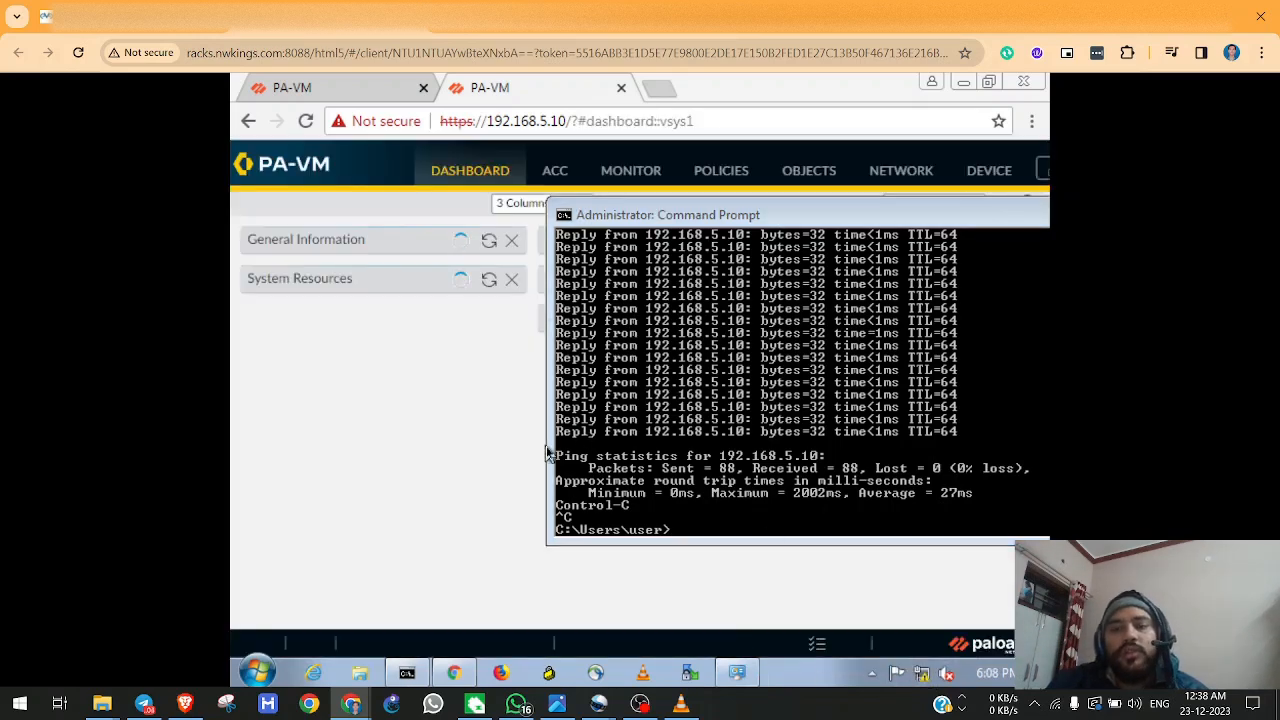
right_click(922, 684)
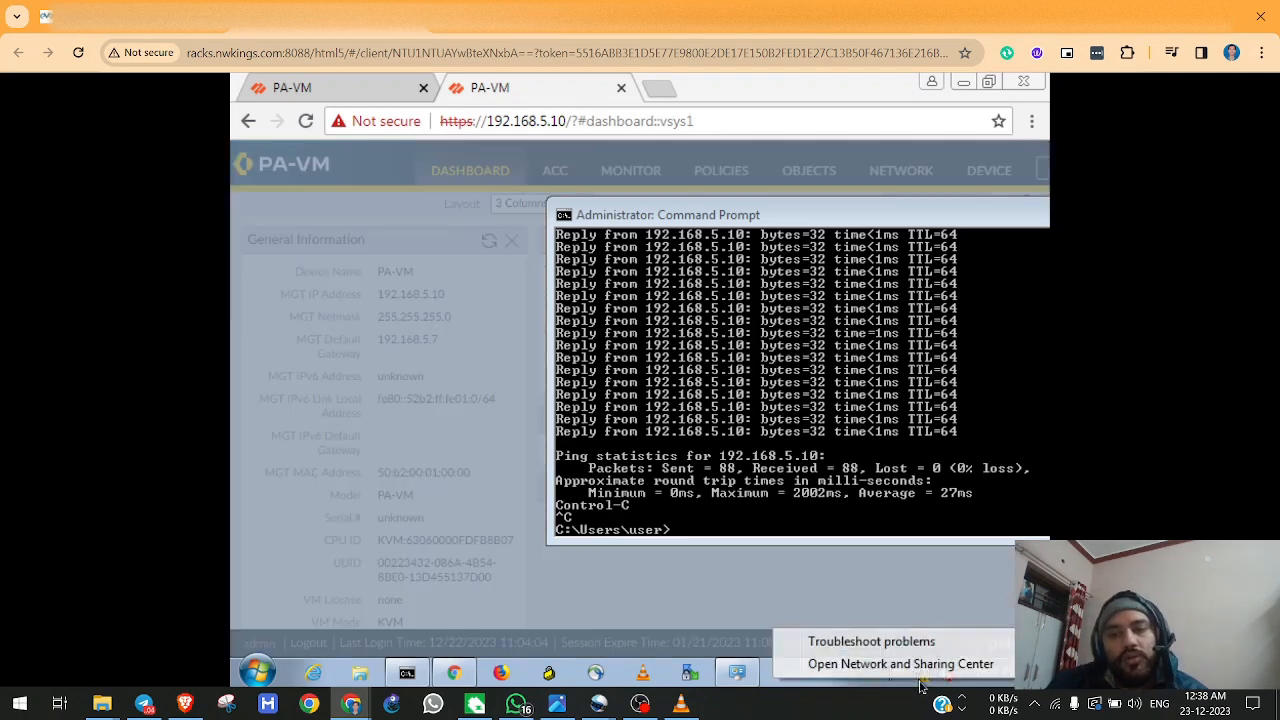
left_click(916, 666)
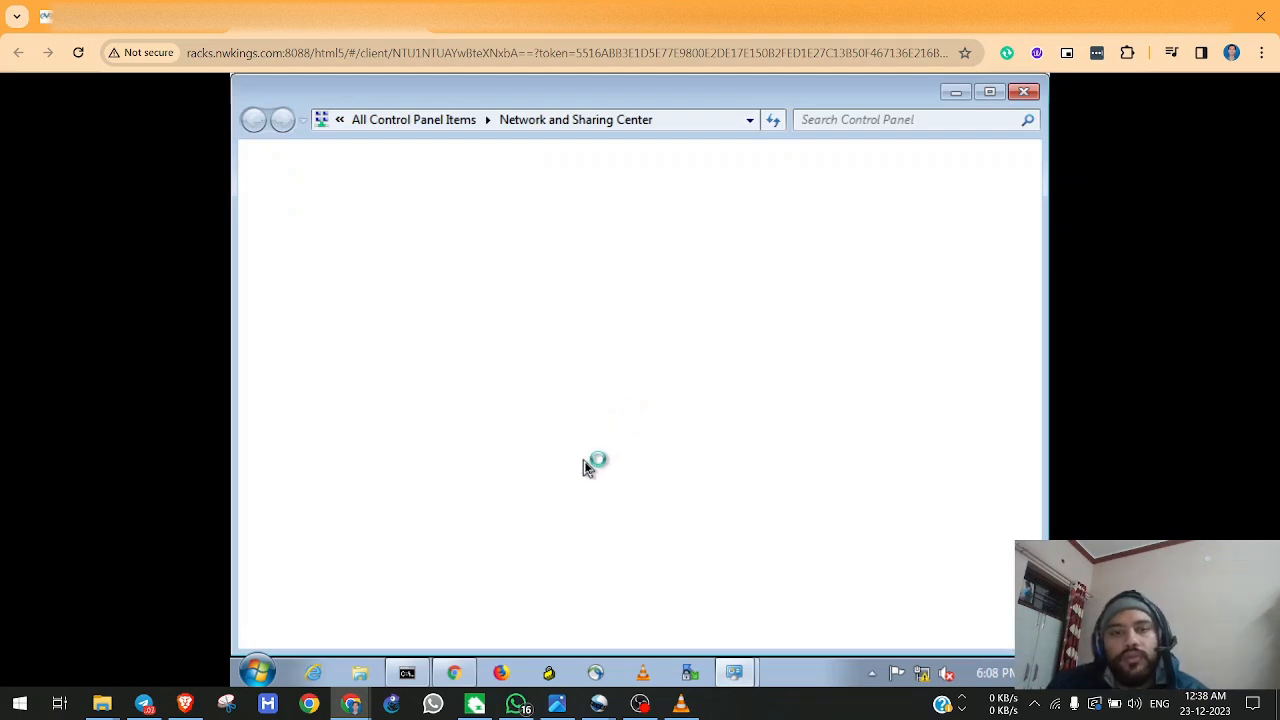
mouse_move(640, 703)
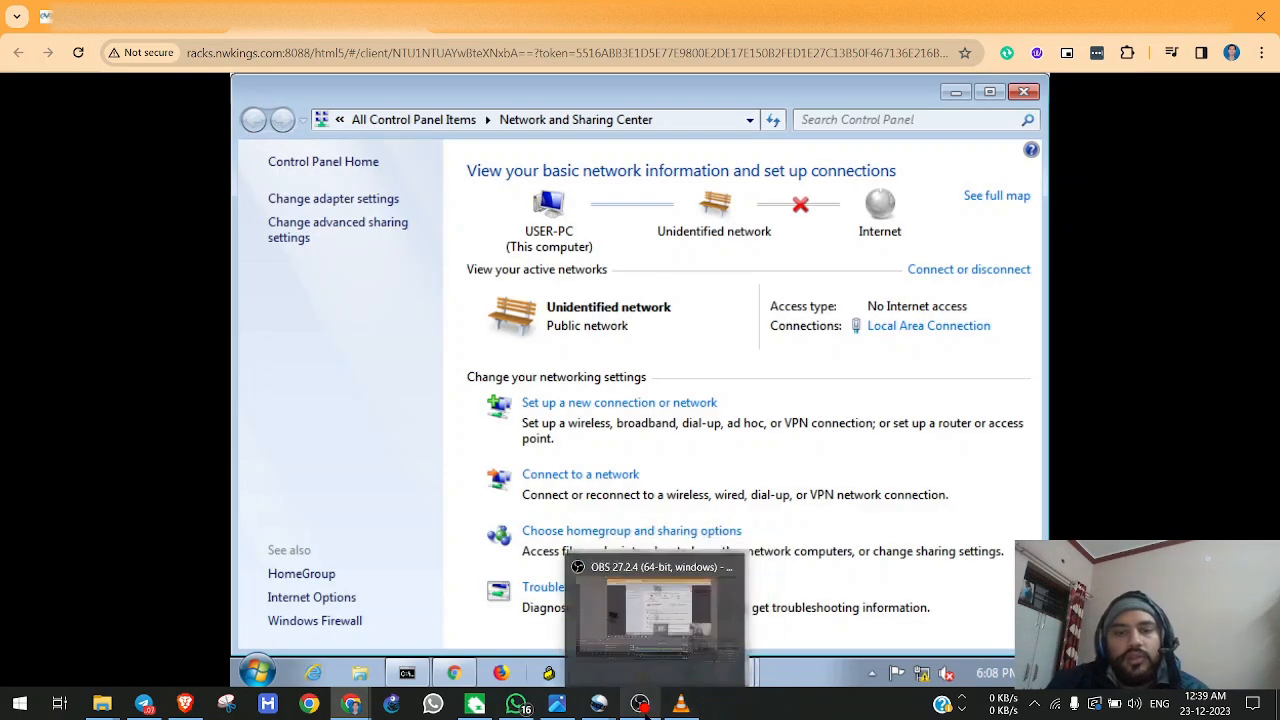